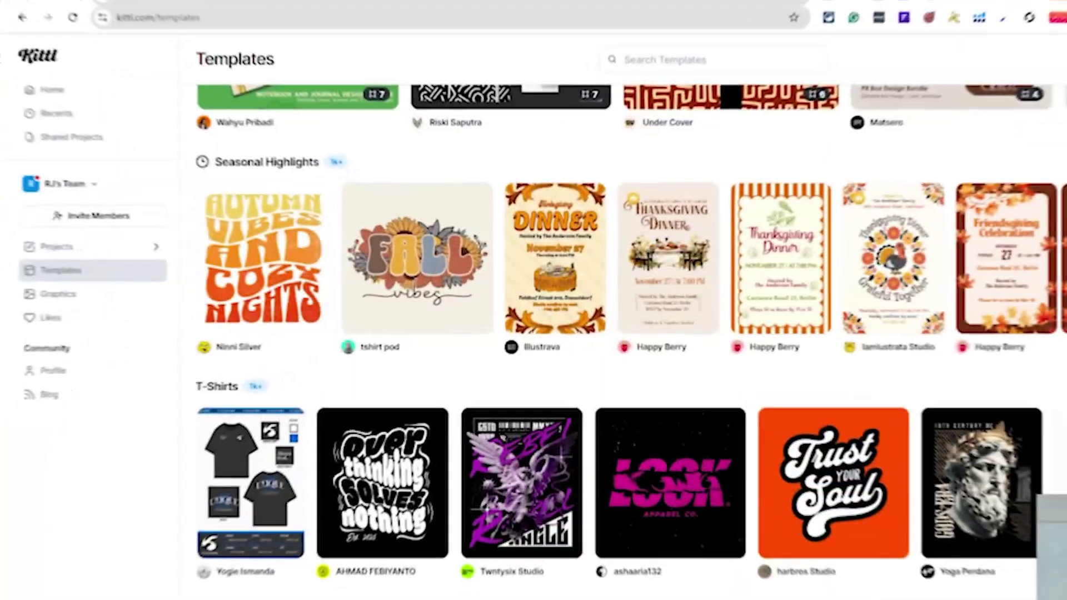
scroll(285, 309, down, 5)
mouse_move(286, 310)
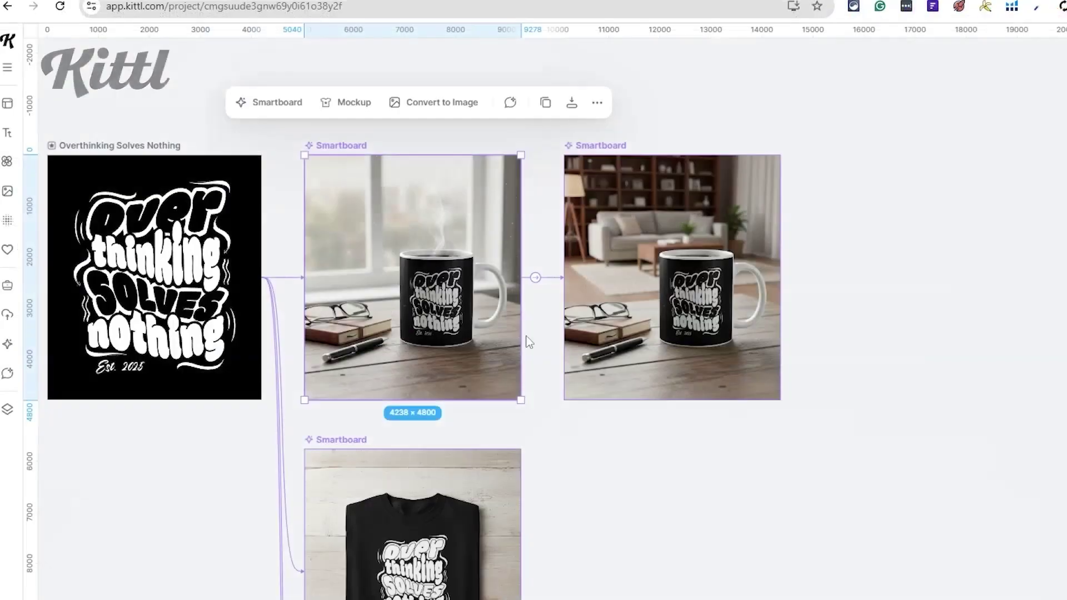
scroll(583, 365, down, 5)
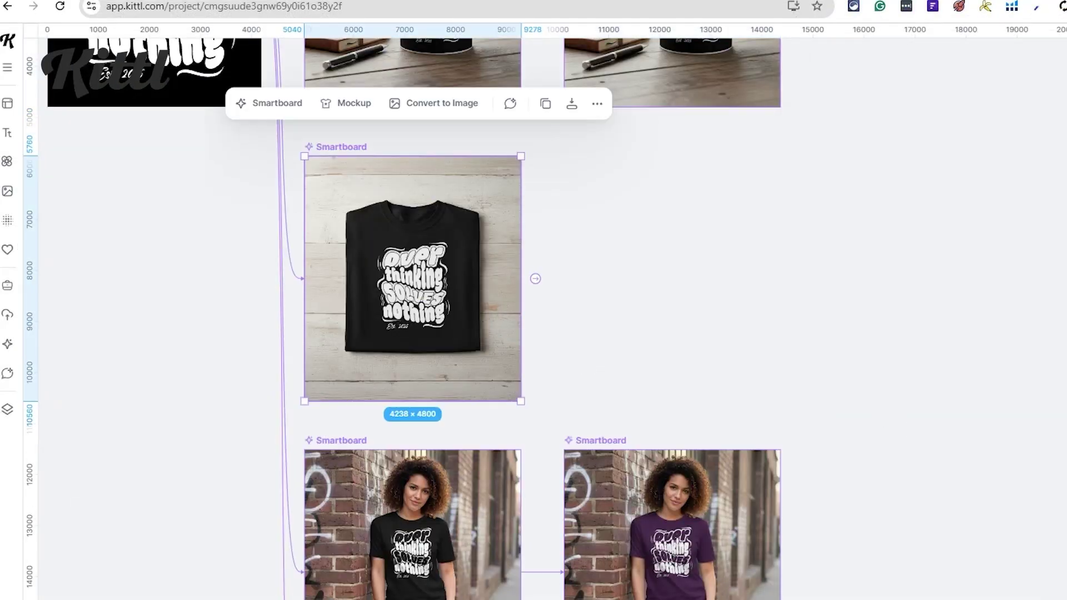
scroll(478, 291, down, 5)
click(477, 290)
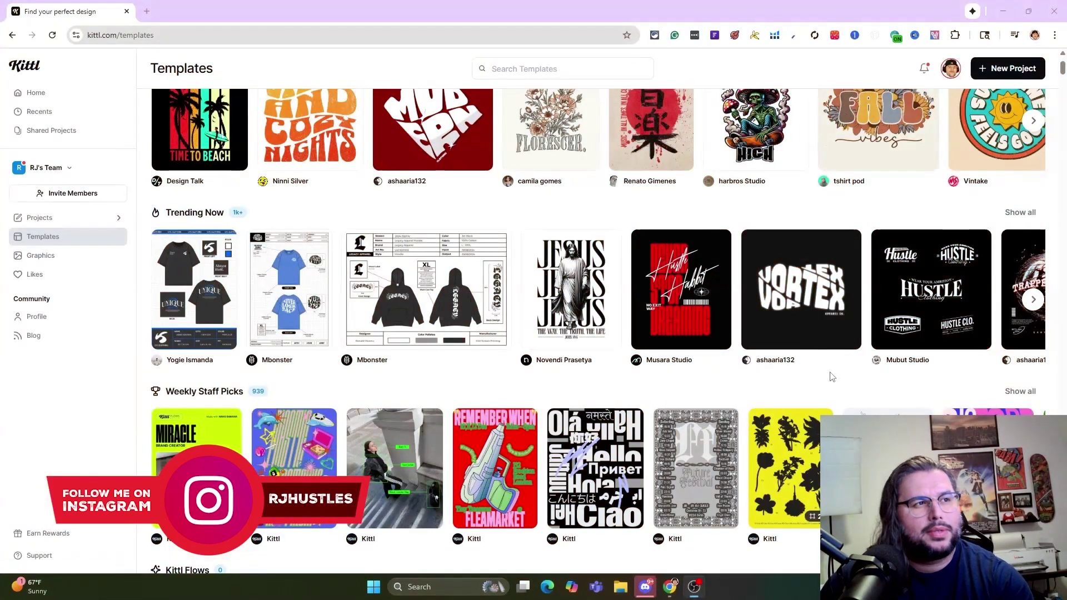
- Browse the templates and open the "Overthinking Solves Nothing" design from Hoodies and Sweatshirts as a new project
scroll(852, 399, up, 2)
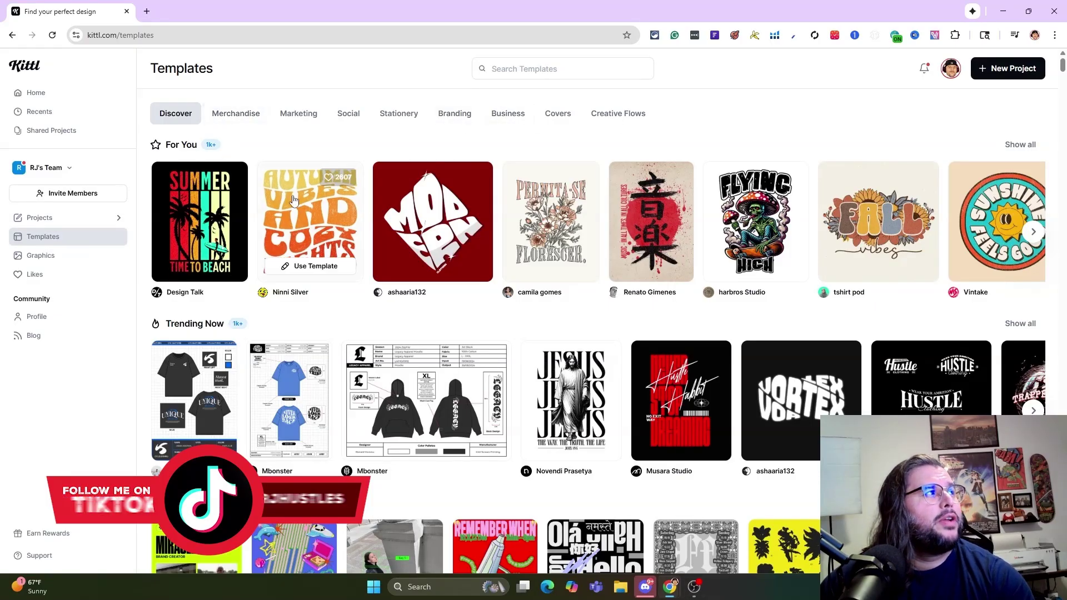
mouse_move(349, 239)
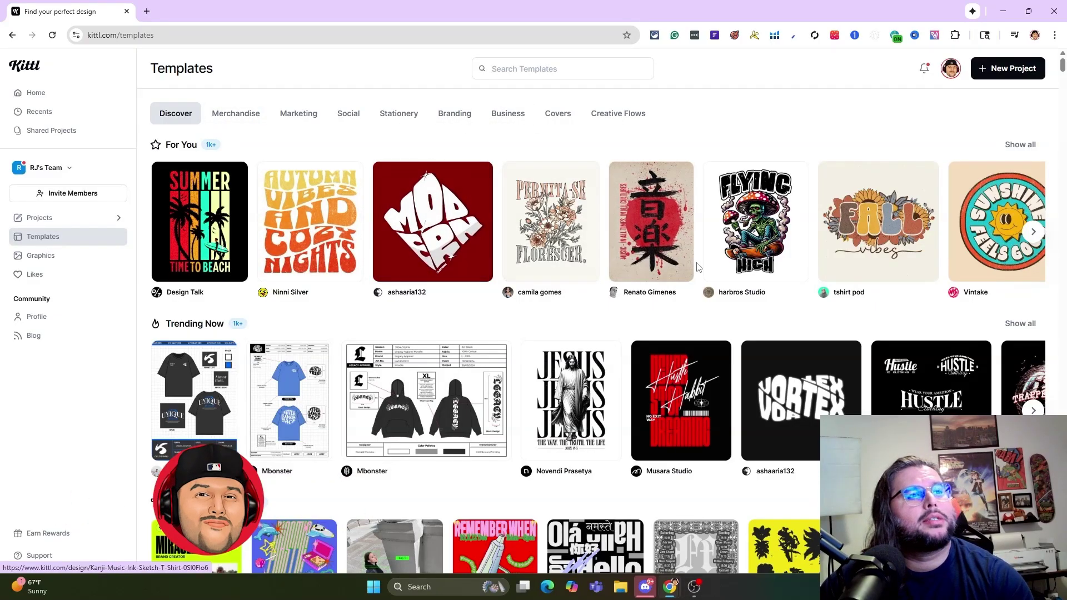
scroll(707, 269, down, 1)
scroll(706, 269, down, 5)
scroll(770, 267, down, 2)
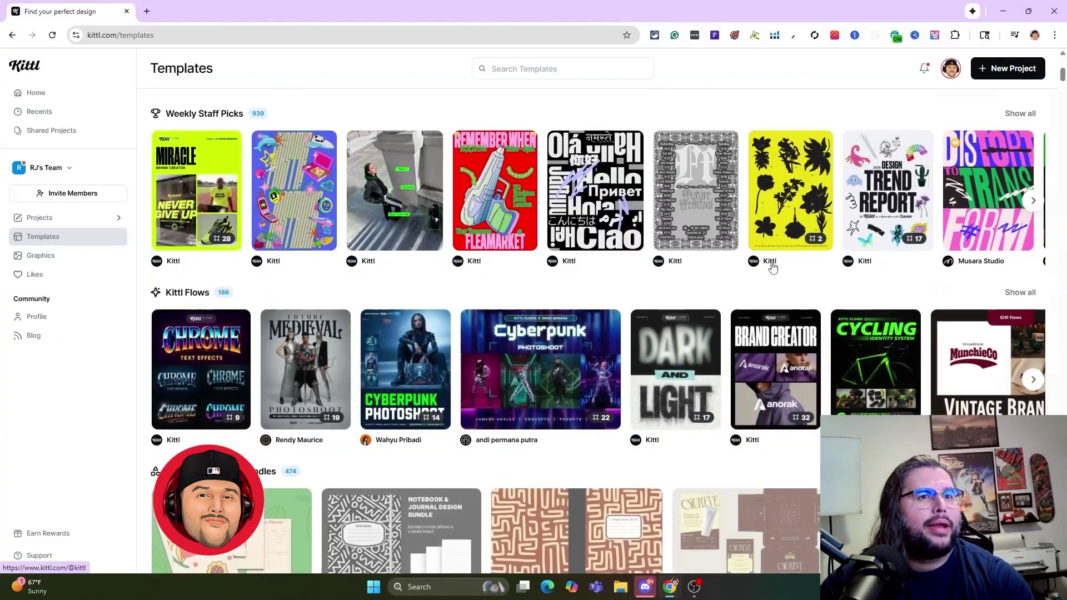
scroll(797, 268, down, 5)
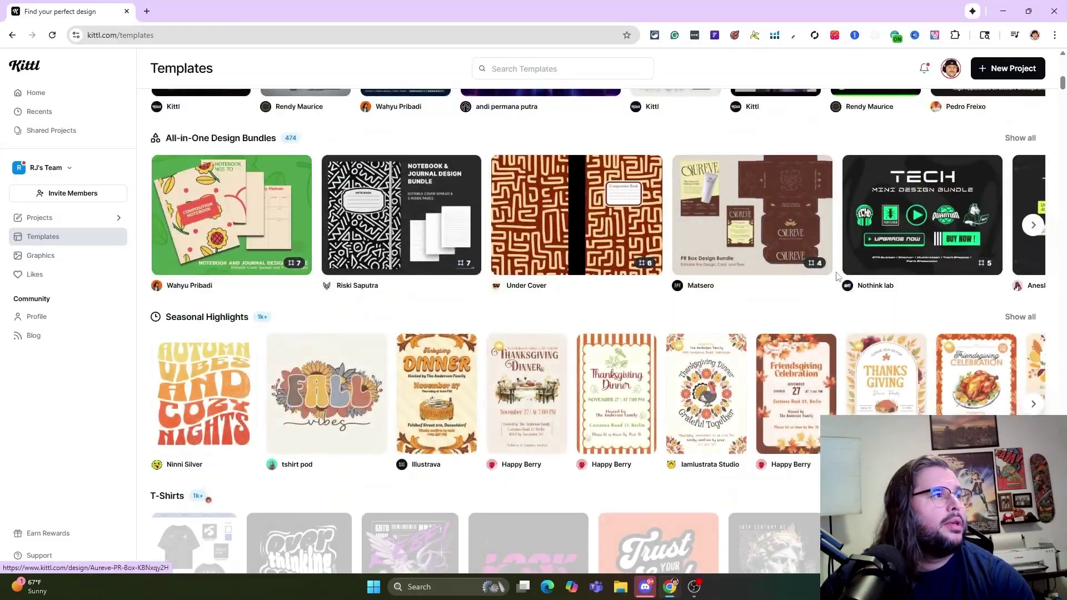
scroll(839, 277, down, 3)
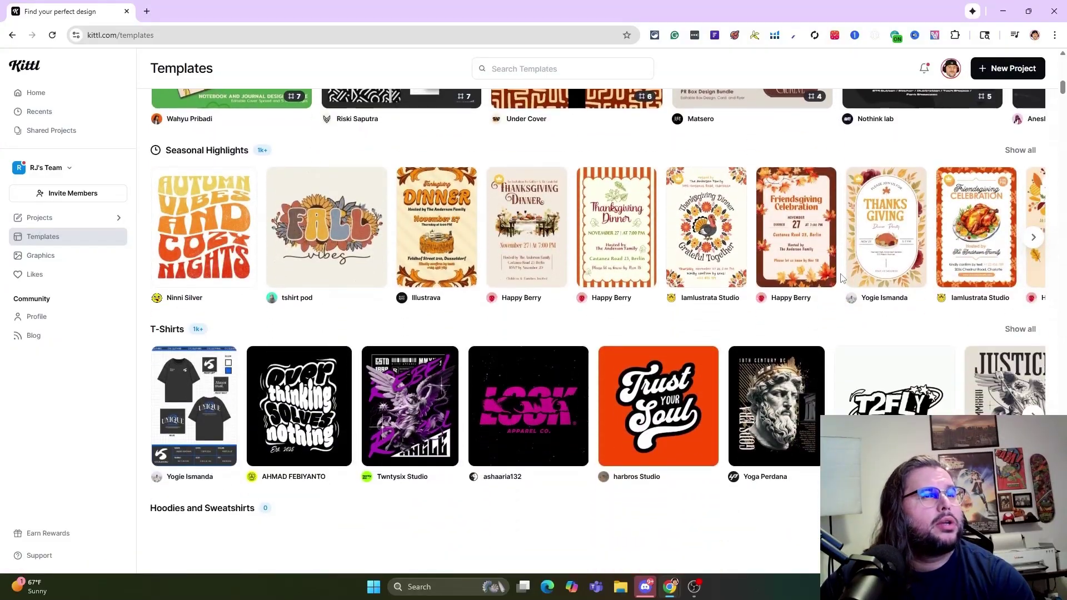
scroll(845, 279, down, 3)
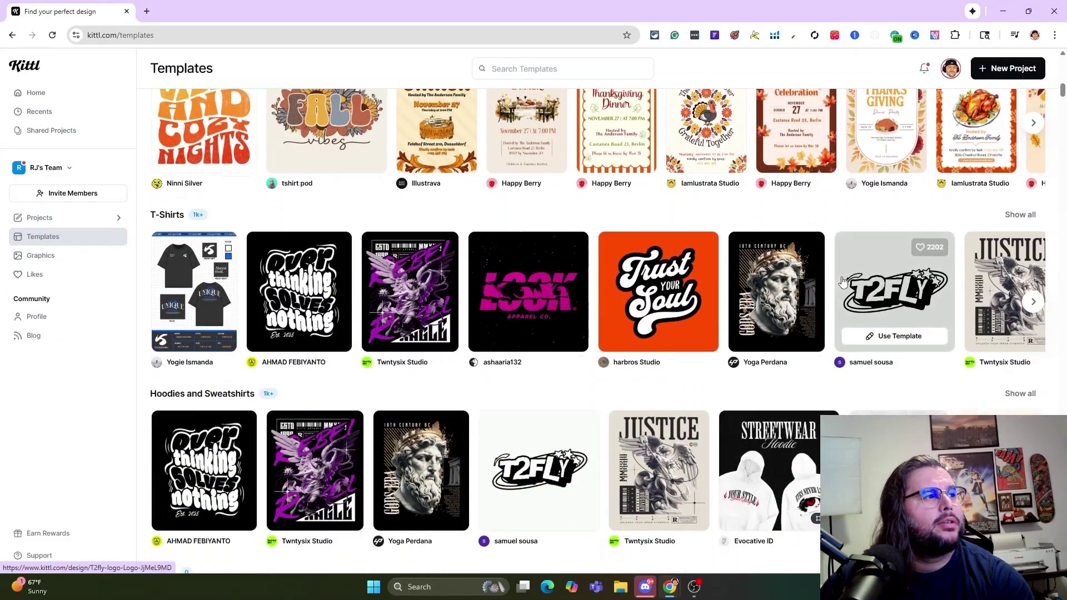
scroll(842, 281, down, 3)
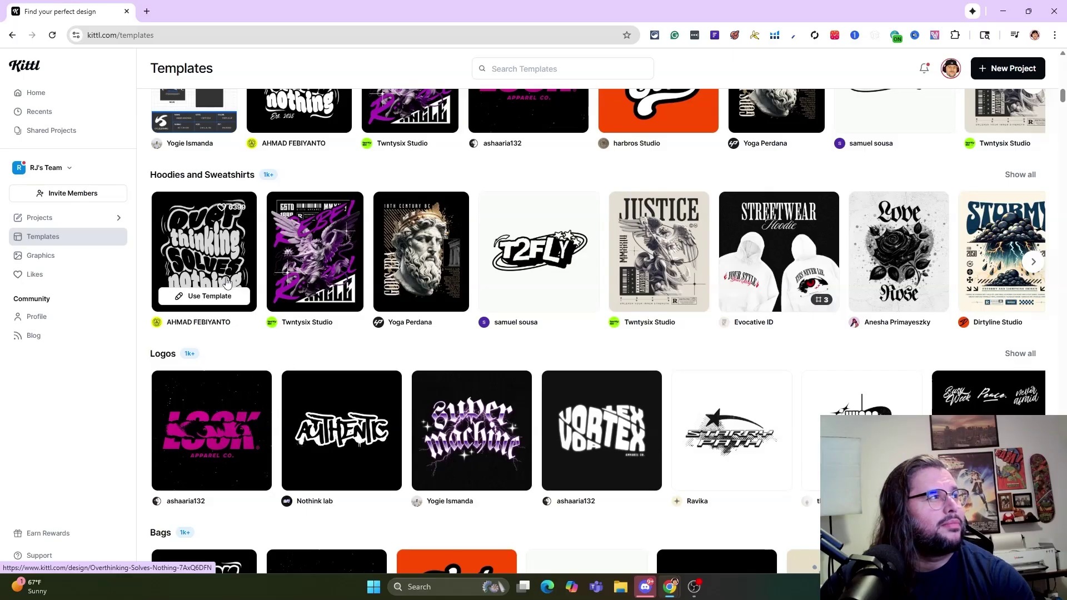
click(221, 299)
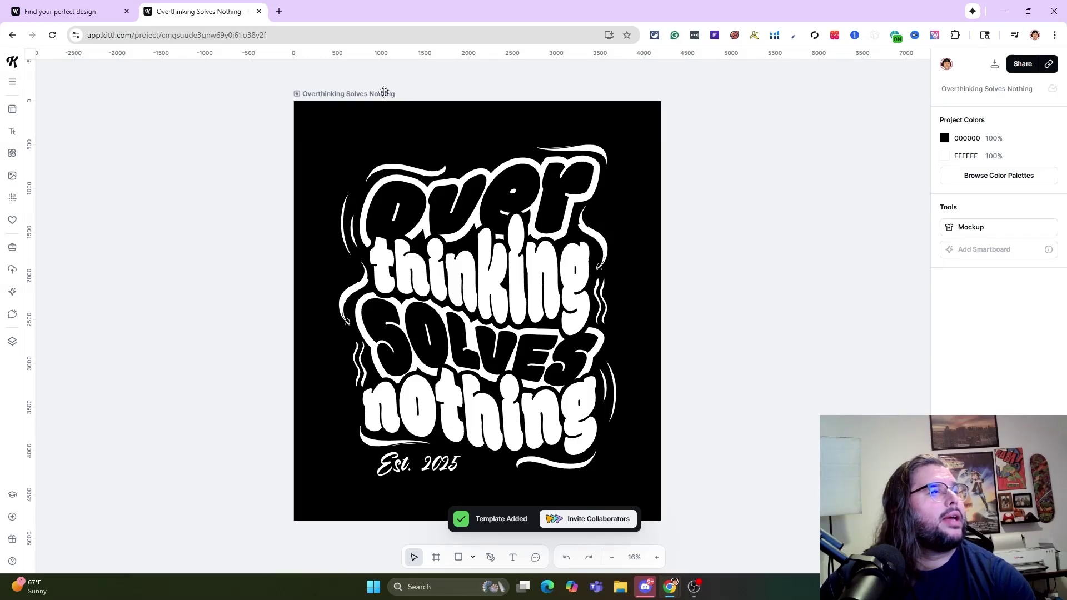
- Add a Smartboard from the Overthinking Solves Nothing artboard and generate it with Nano Banana using the prompt "Coffee mug on a table"
click(384, 93)
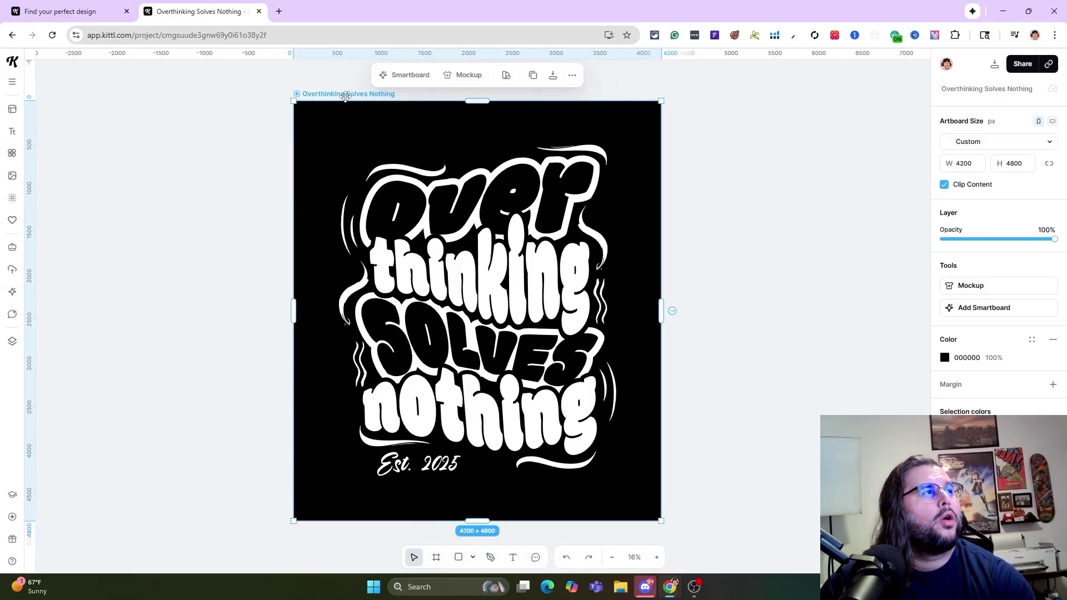
click(230, 83)
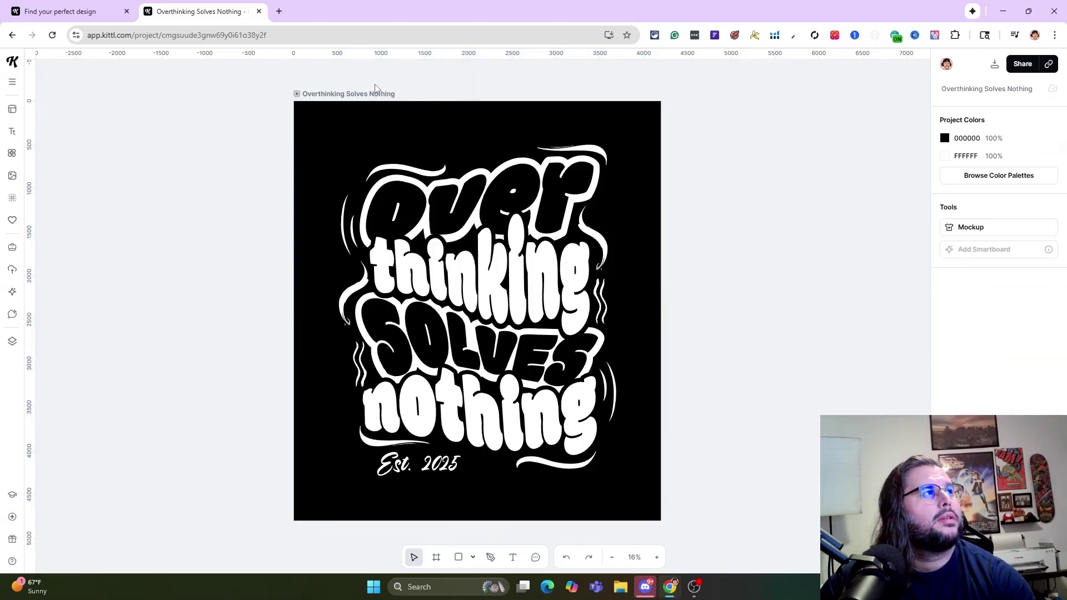
click(381, 93)
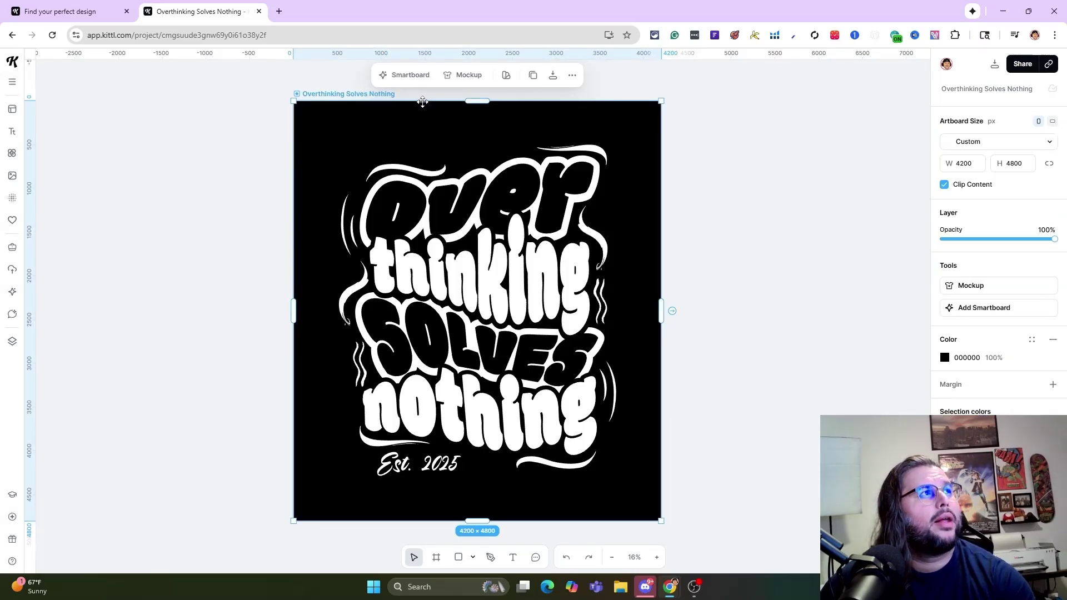
click(405, 76)
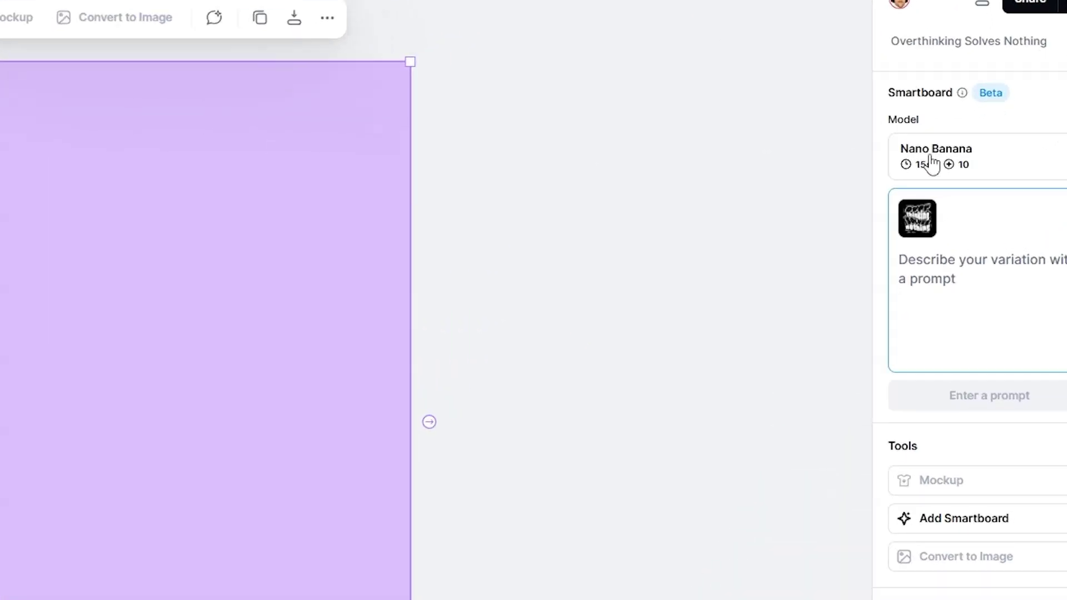
click(908, 177)
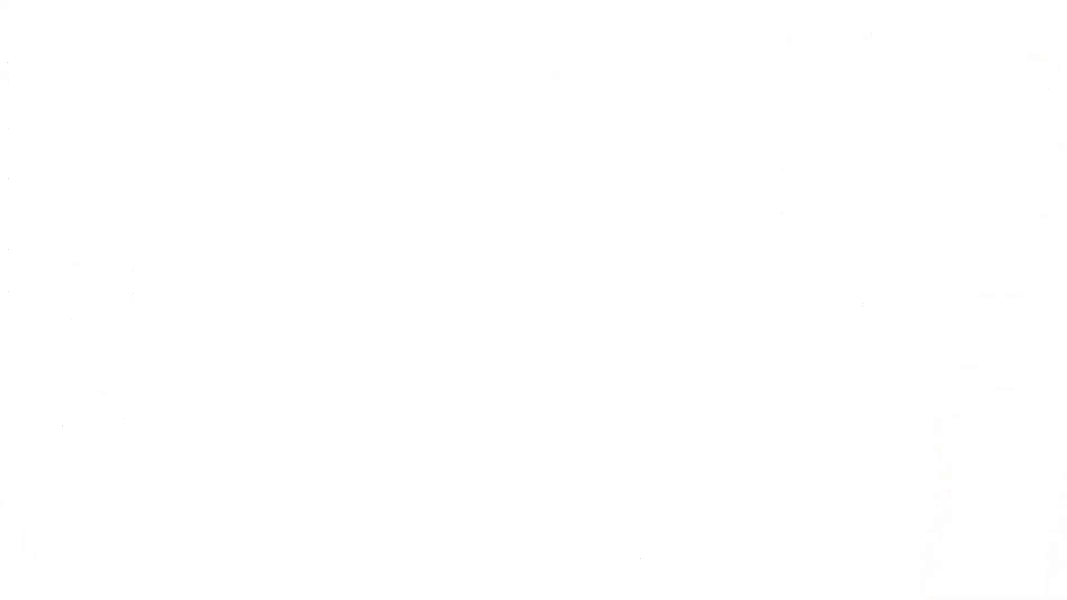
click(988, 223)
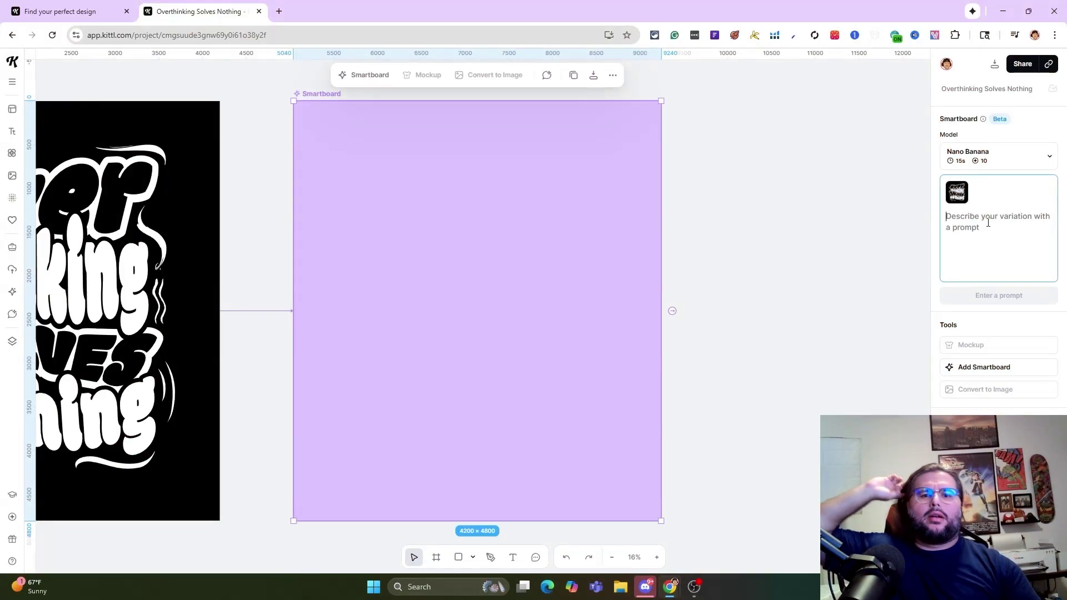
text(Coffee mug on a table)
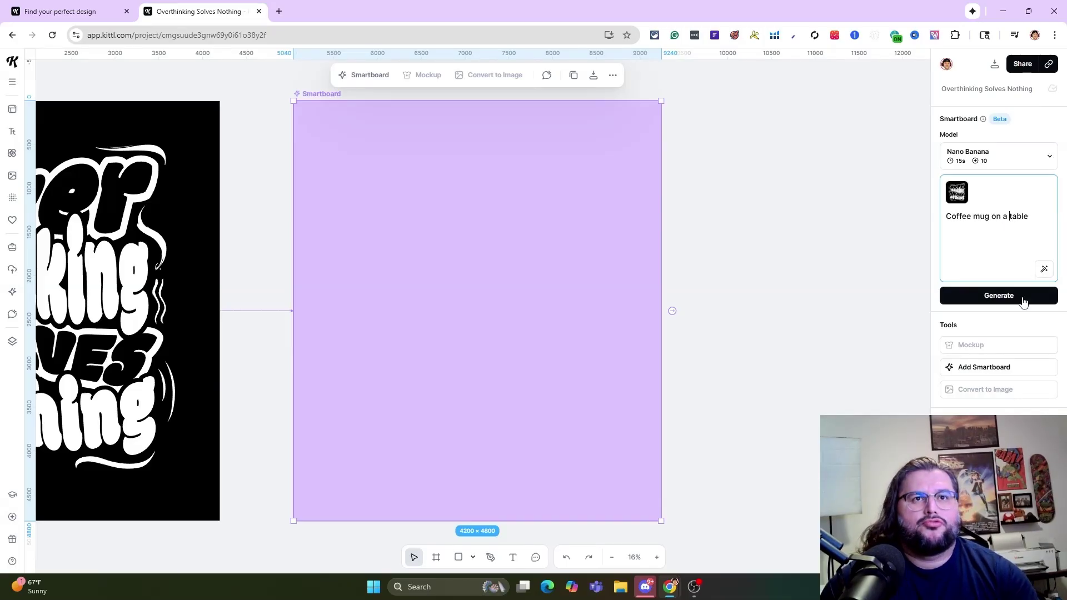
click(1005, 300)
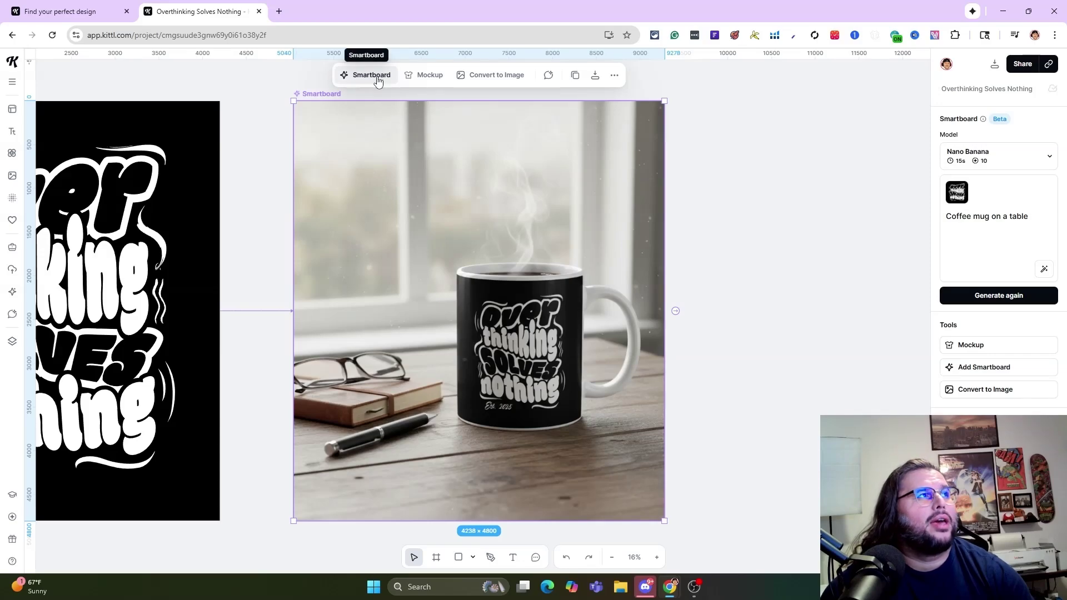
- Add a second Smartboard from the original design artboard and generate it with the prompt "tshirt on wood surface"
click(155, 347)
key(ctrl+minus)
key(ctrl+minus)
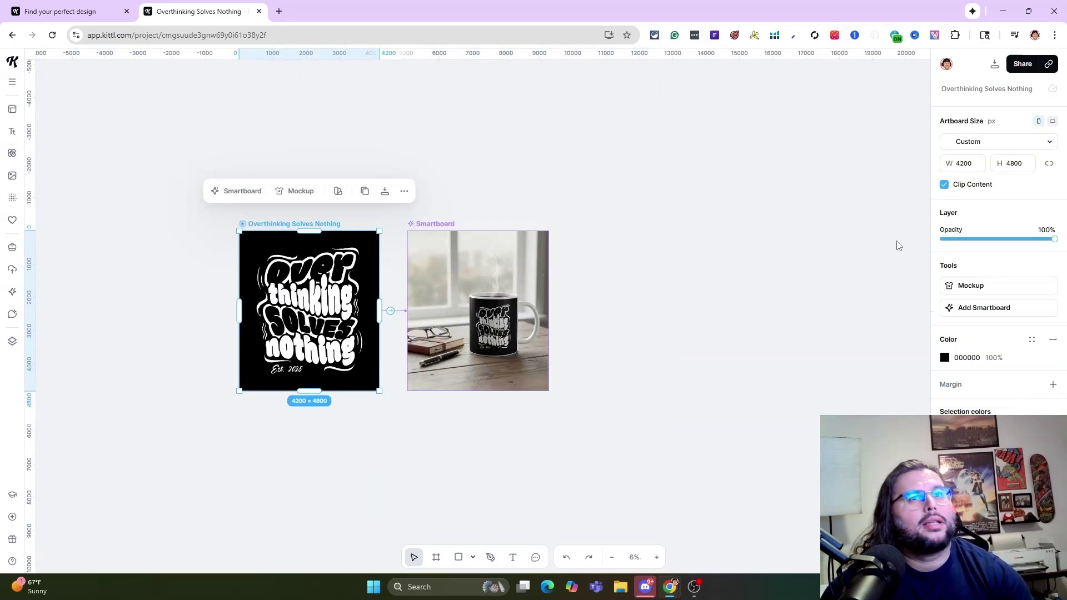
click(994, 309)
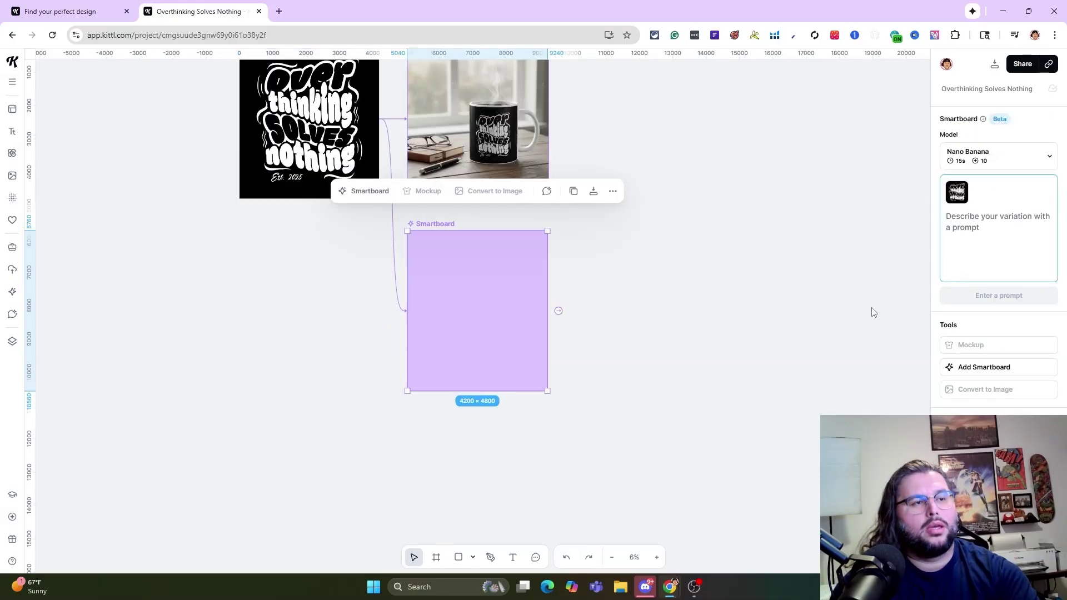
text(tshirt on wood surface)
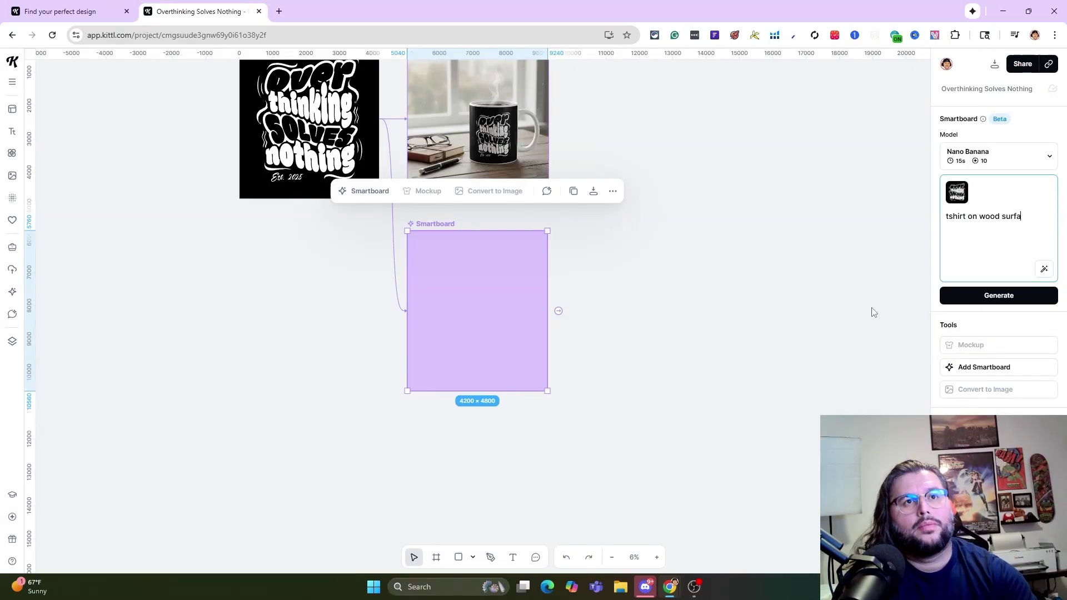
click(995, 296)
scroll(640, 261, up, 2)
scroll(655, 266, down, 2)
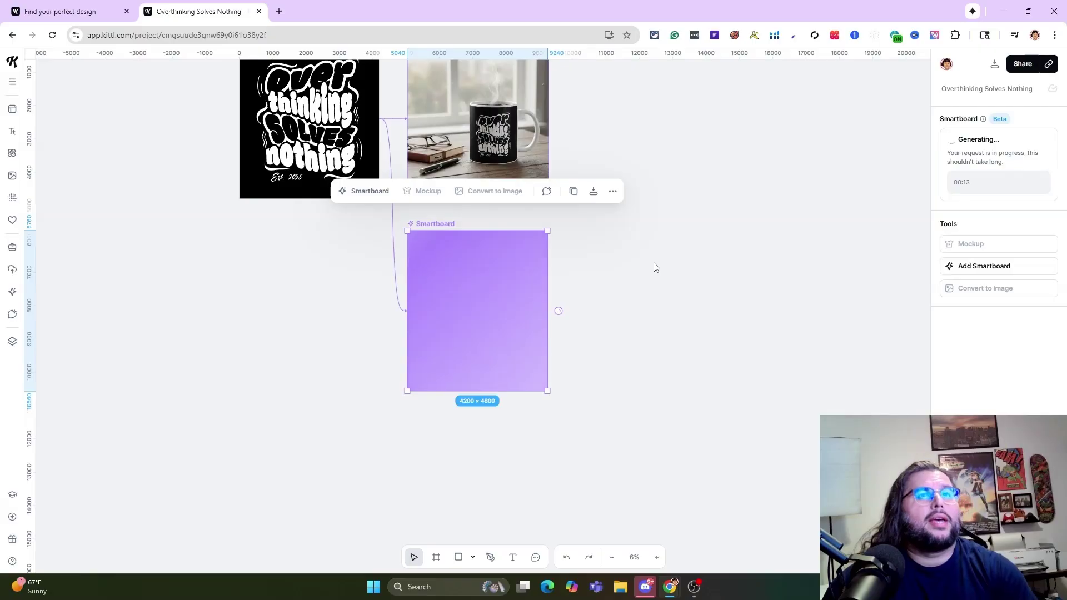
scroll(658, 268, up, 2)
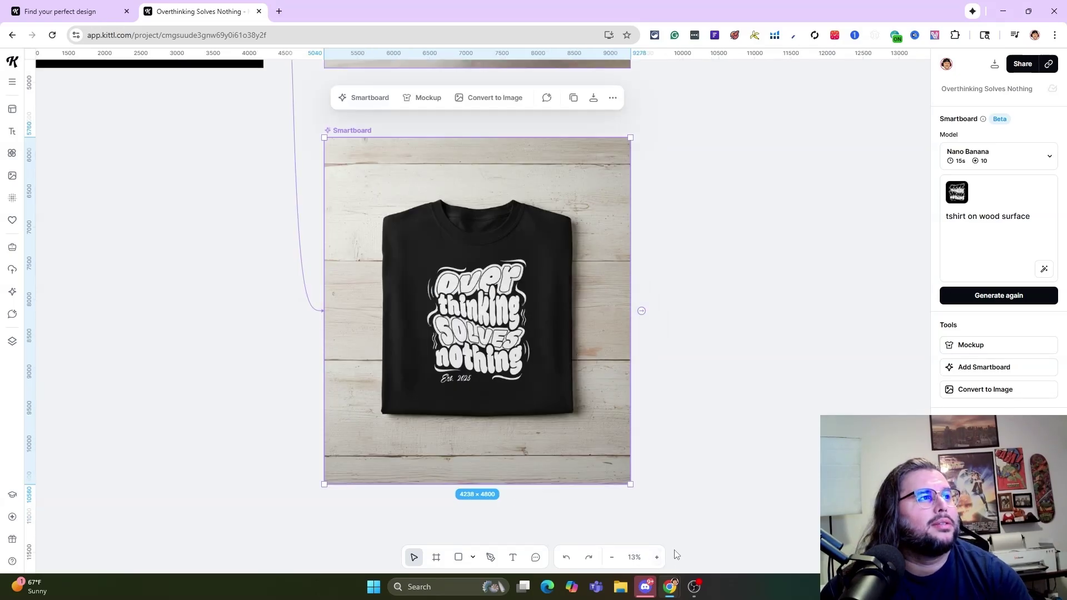
scroll(440, 380, up, 5)
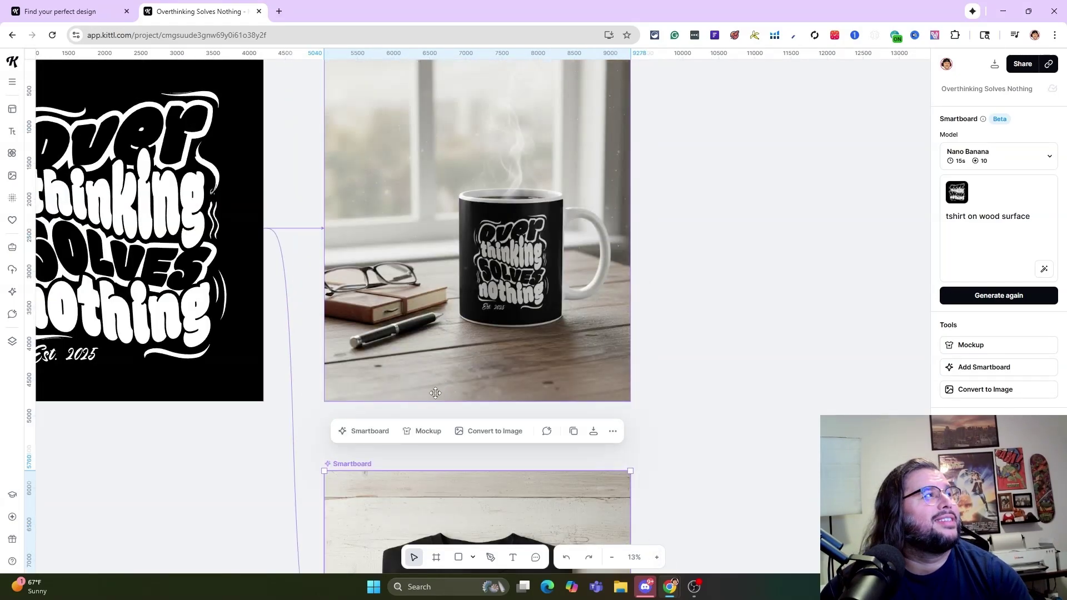
scroll(441, 394, down, 5)
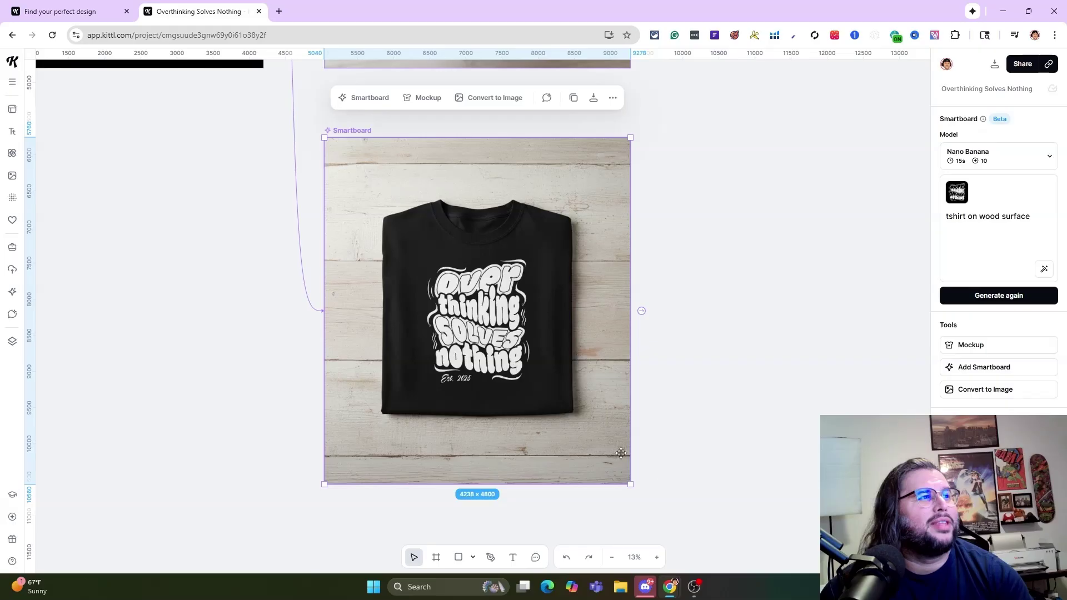
- Add a third Smartboard from the original design artboard and generate it with the prompt "Tshirt on a woman"
click(611, 557)
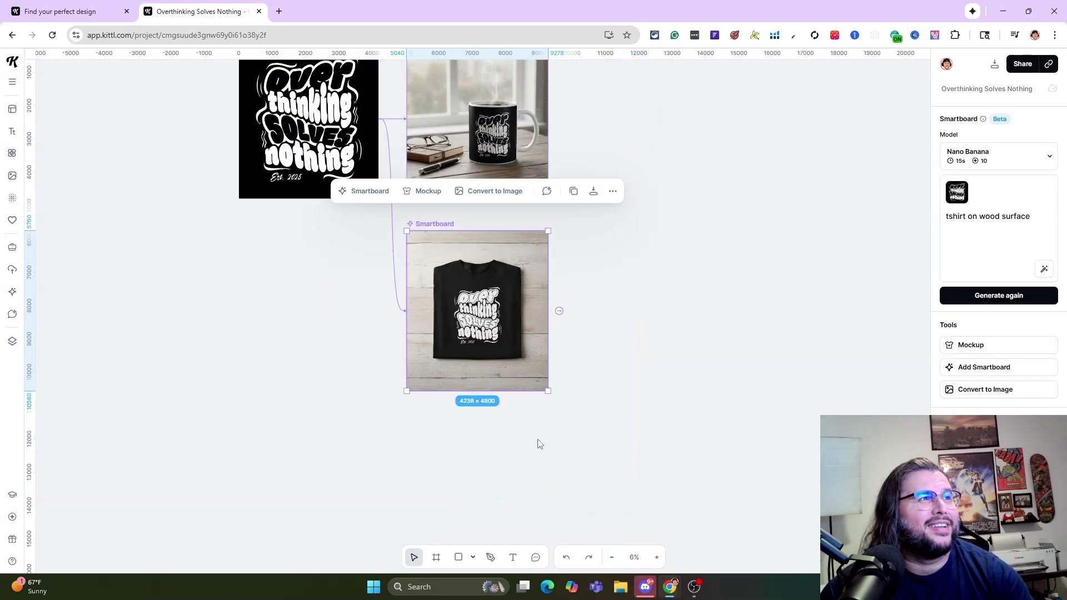
scroll(539, 444, up, 3)
click(356, 178)
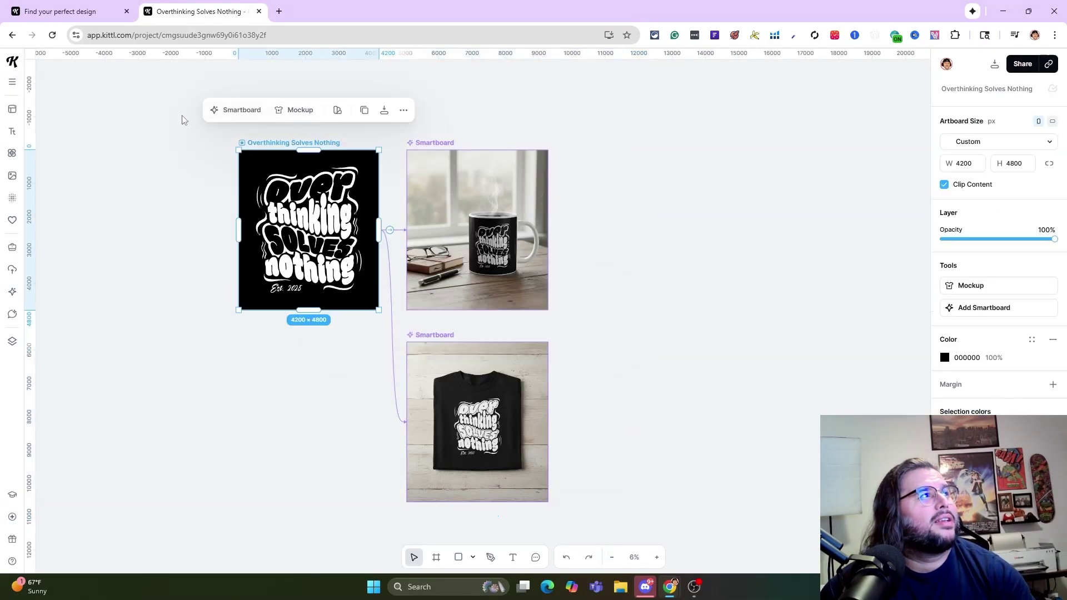
click(237, 109)
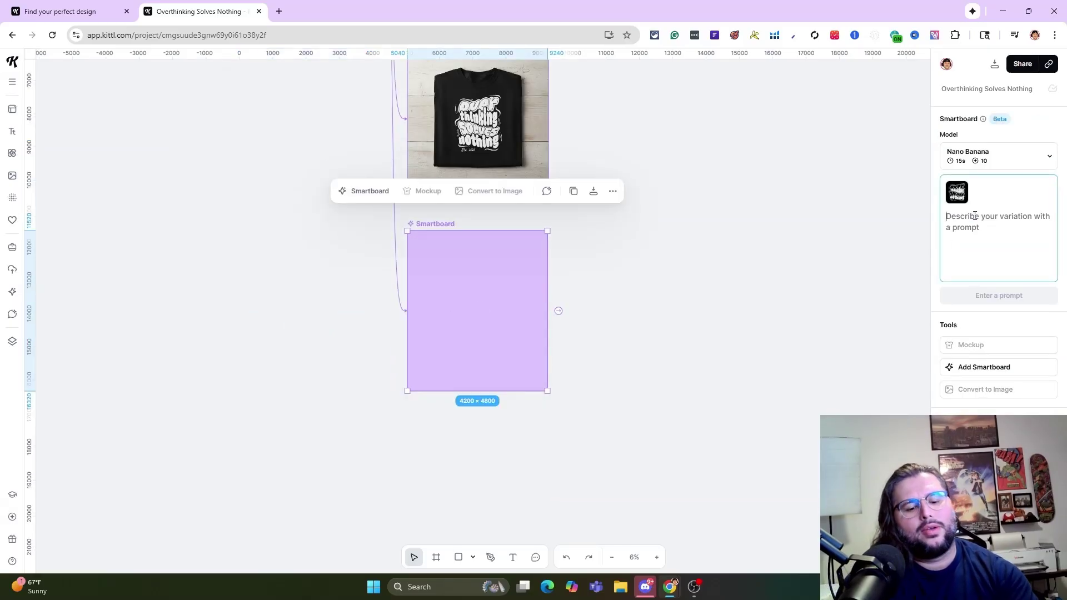
text(Tshir)
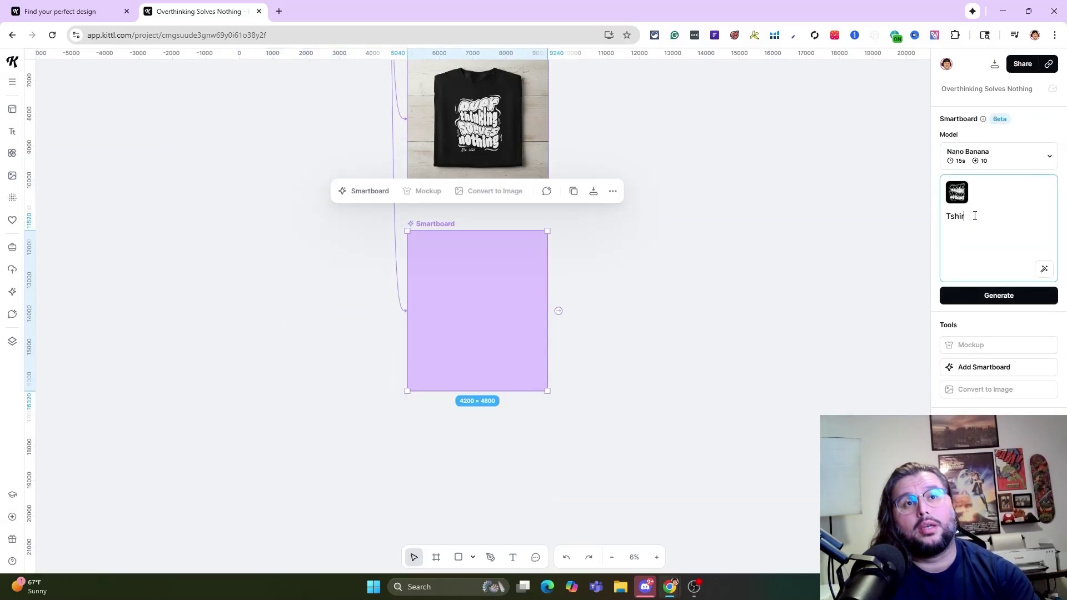
text(t on a woman)
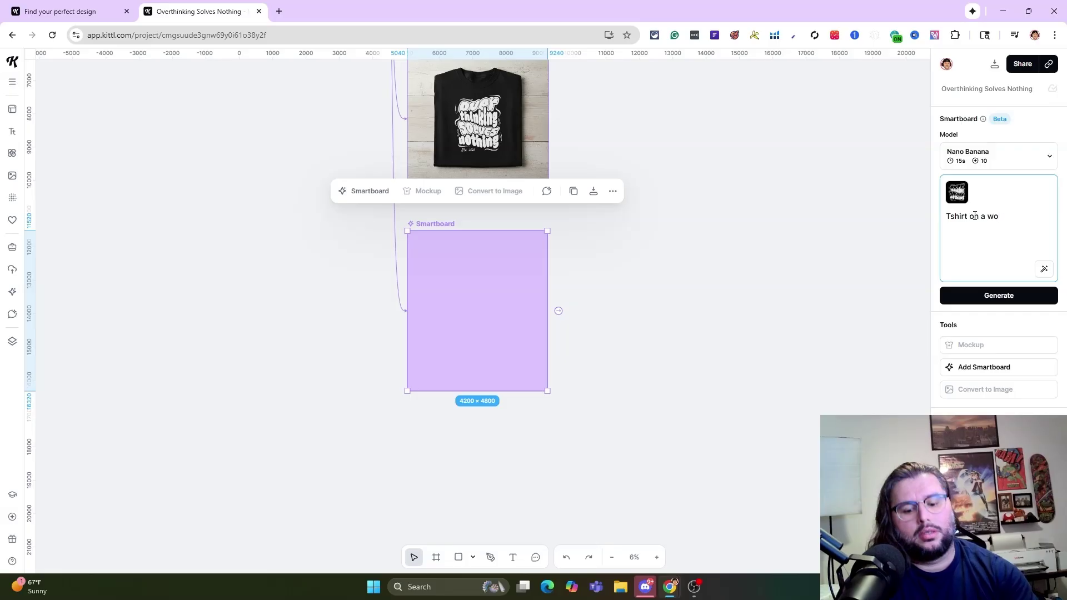
click(994, 297)
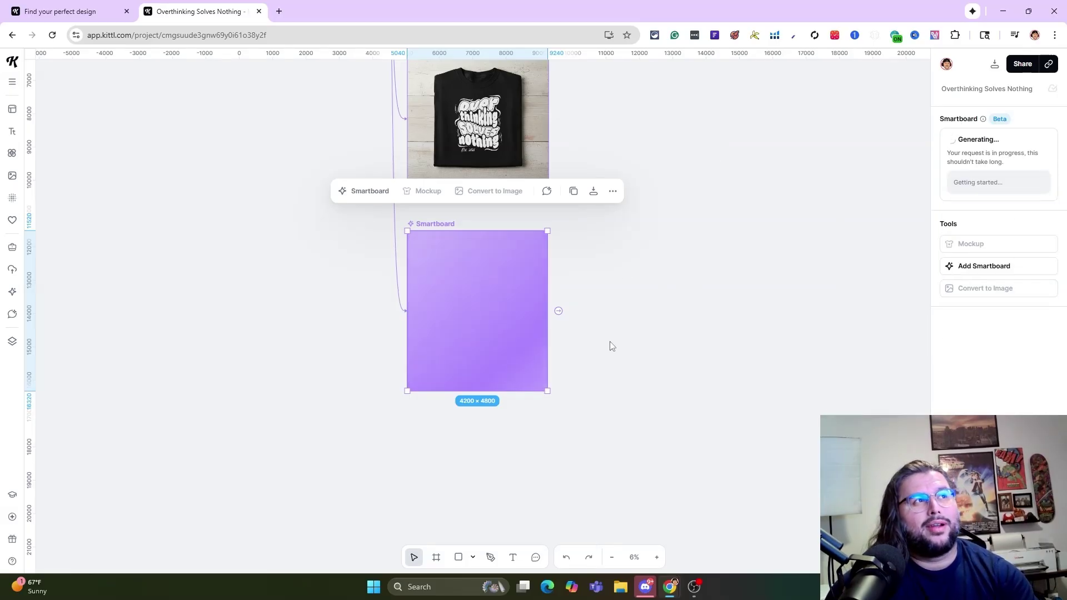
scroll(670, 357, up, 4)
scroll(467, 174, up, 4)
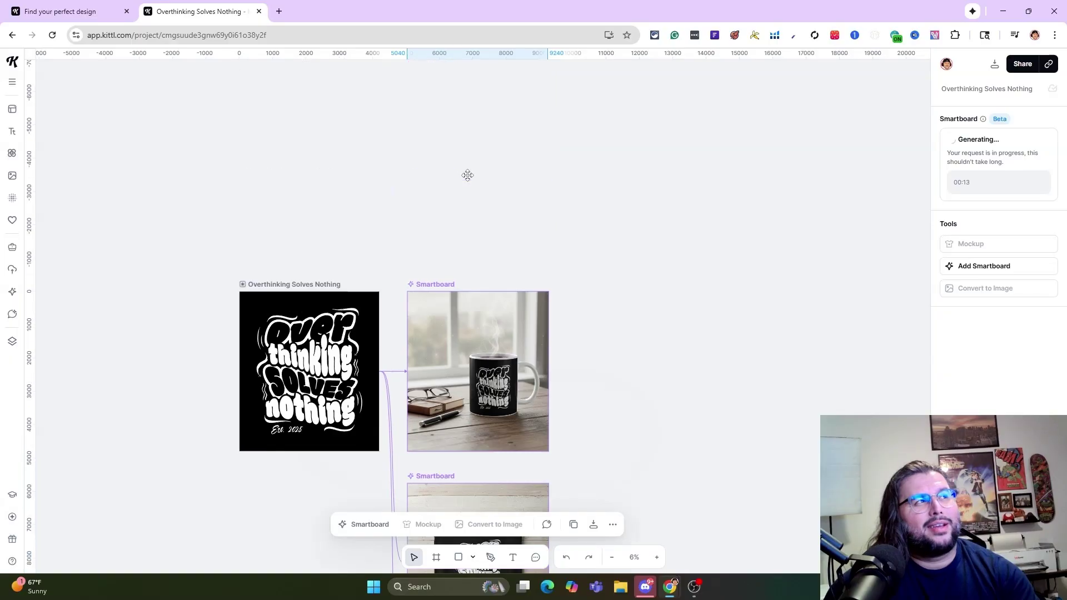
scroll(467, 195, down, 2)
scroll(467, 217, down, 2)
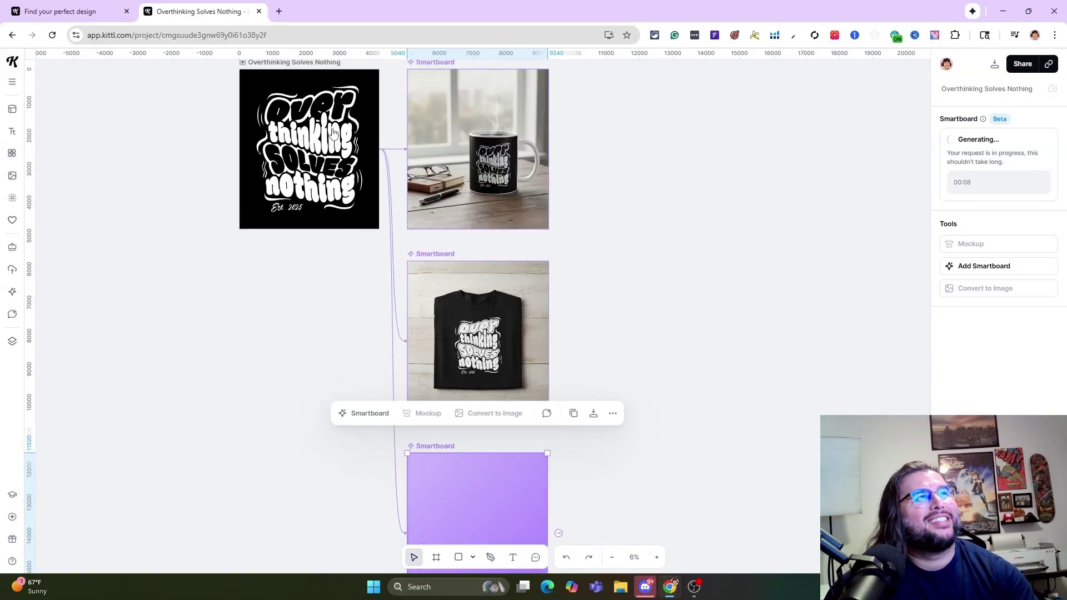
scroll(466, 127, down, 2)
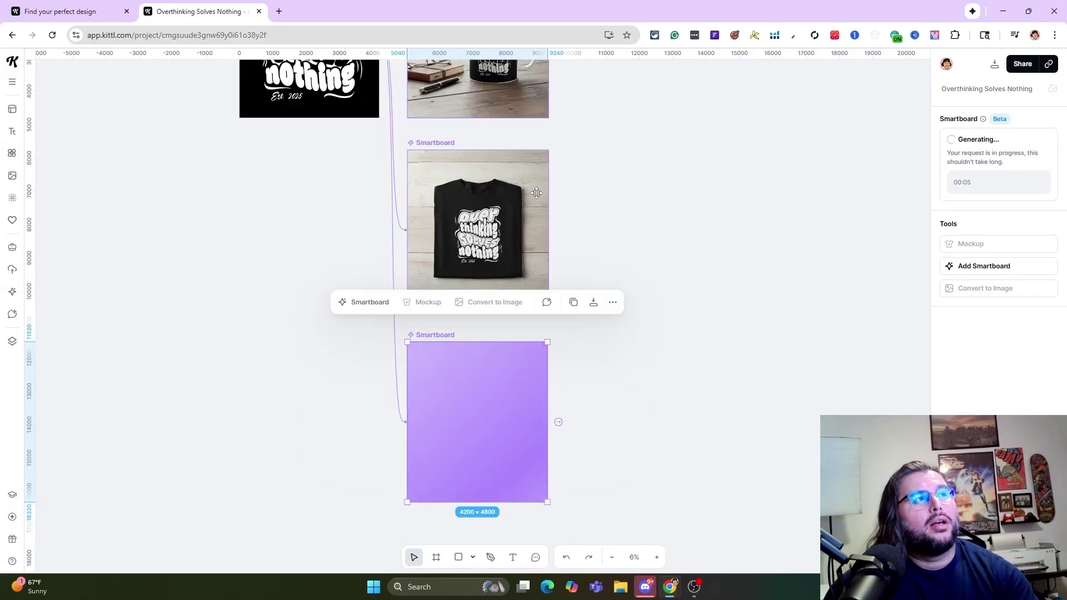
- Add a fourth Smartboard from the original design artboard and generate it with Nano Banana using the prompt "Tshirt on a man"
scroll(596, 370, down, 2)
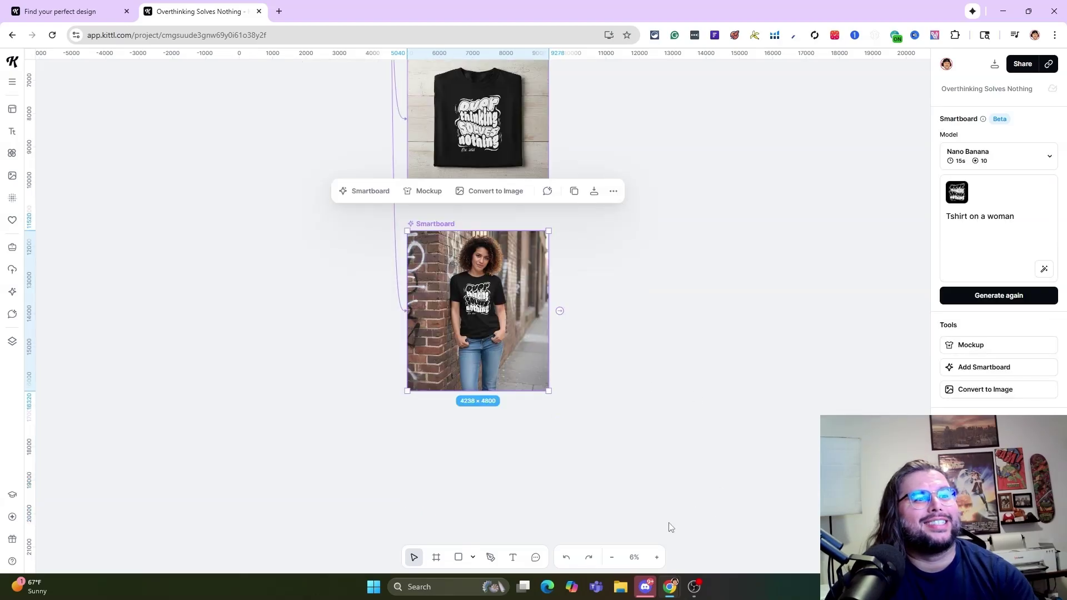
click(656, 558)
click(656, 558)
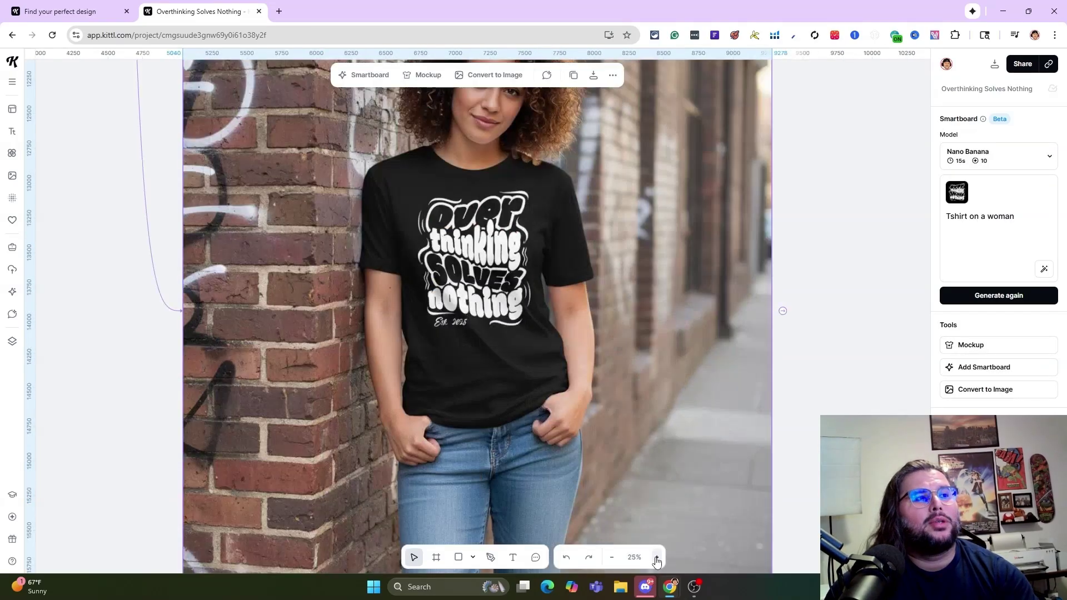
click(611, 558)
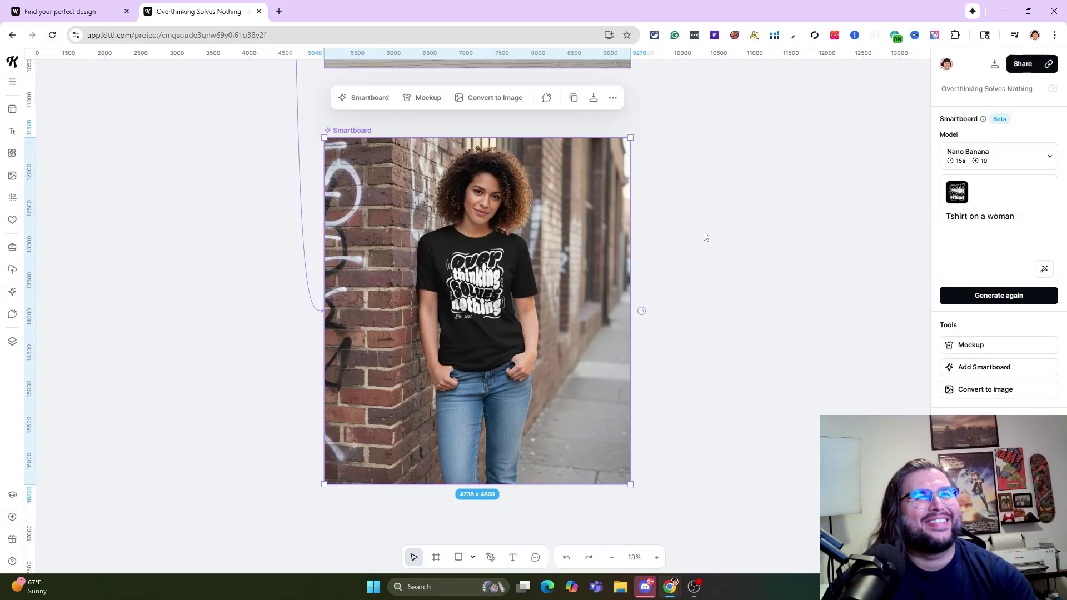
scroll(375, 200, down, 2)
scroll(311, 203, up, 10)
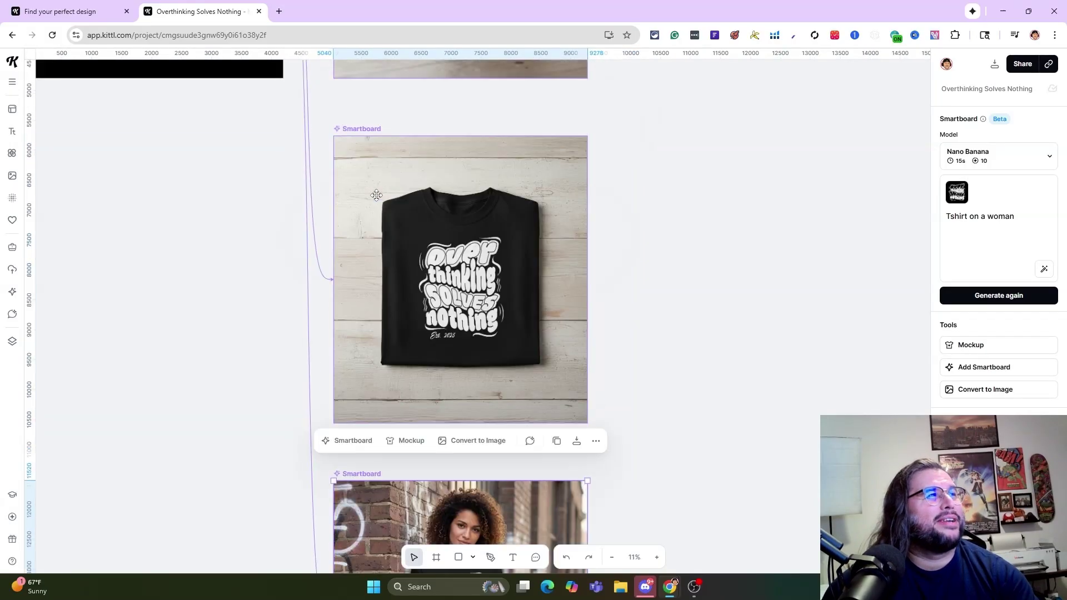
scroll(301, 203, up, 2)
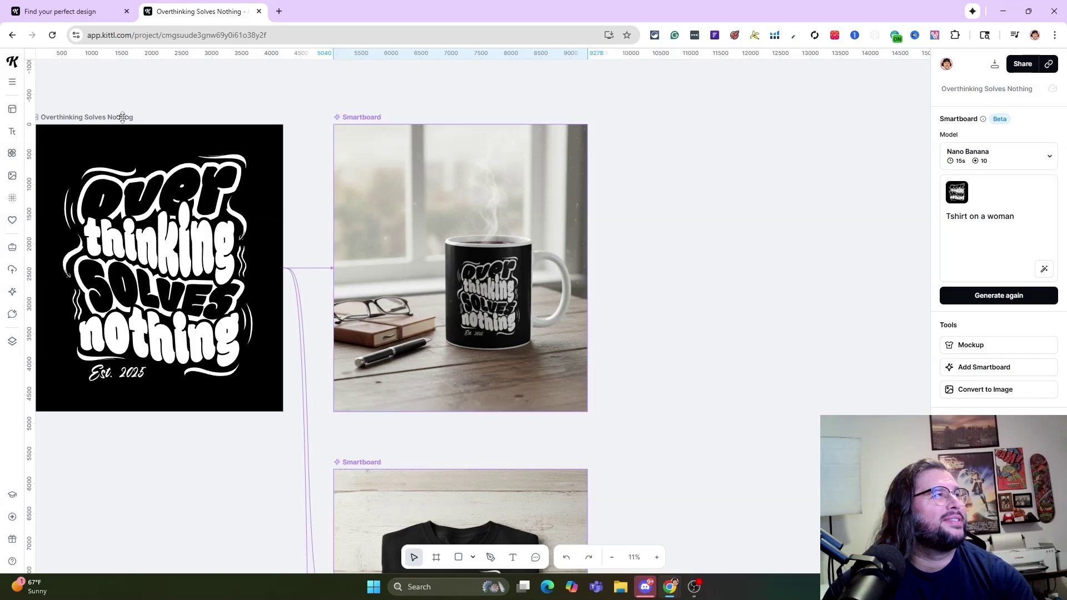
click(122, 117)
click(984, 309)
click(983, 270)
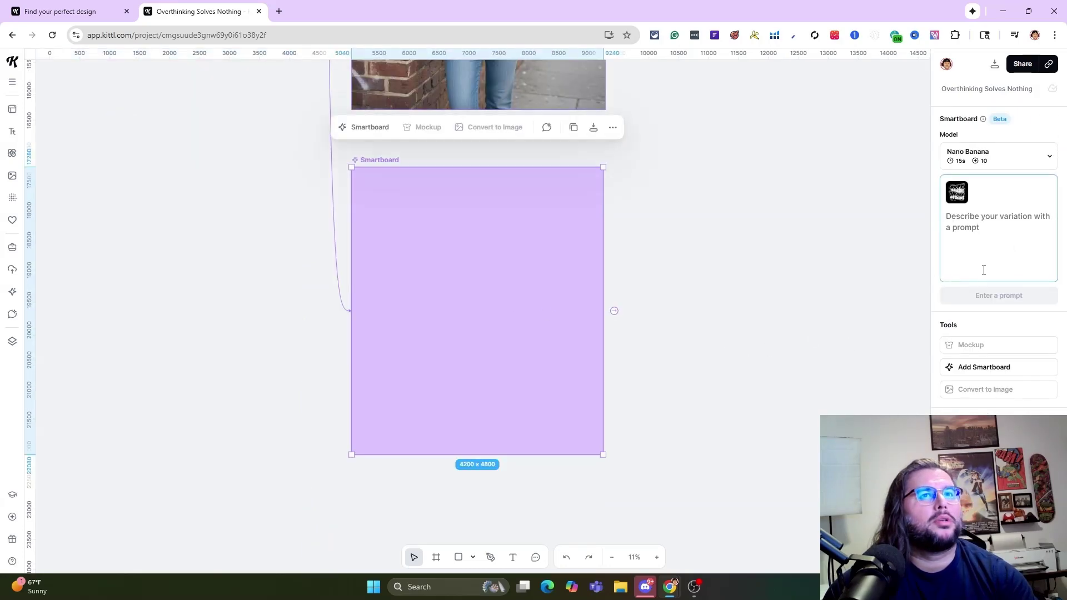
text(Ts)
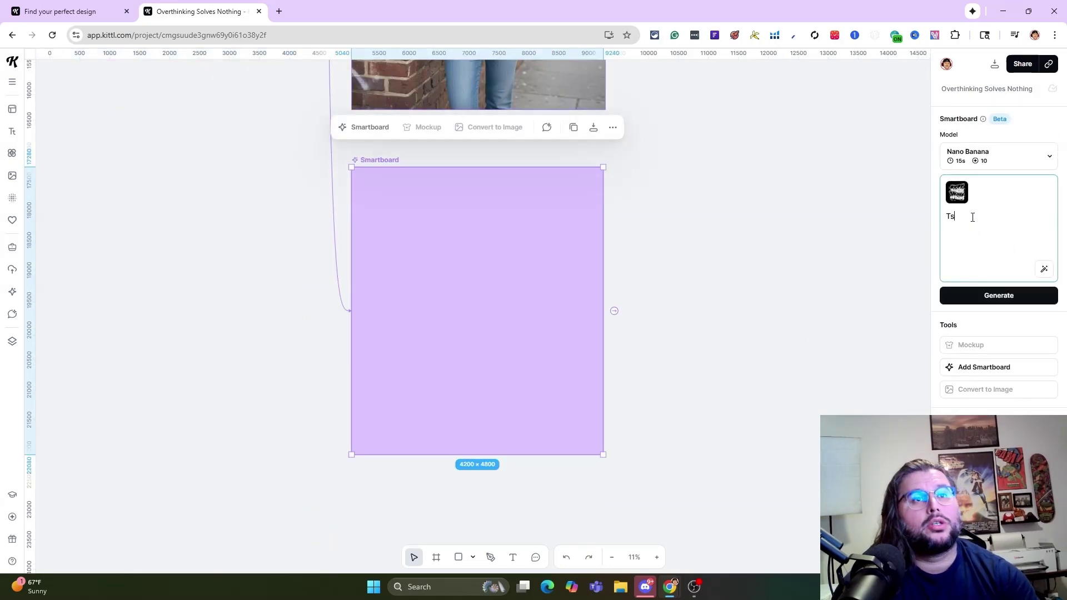
text(hirt on a man)
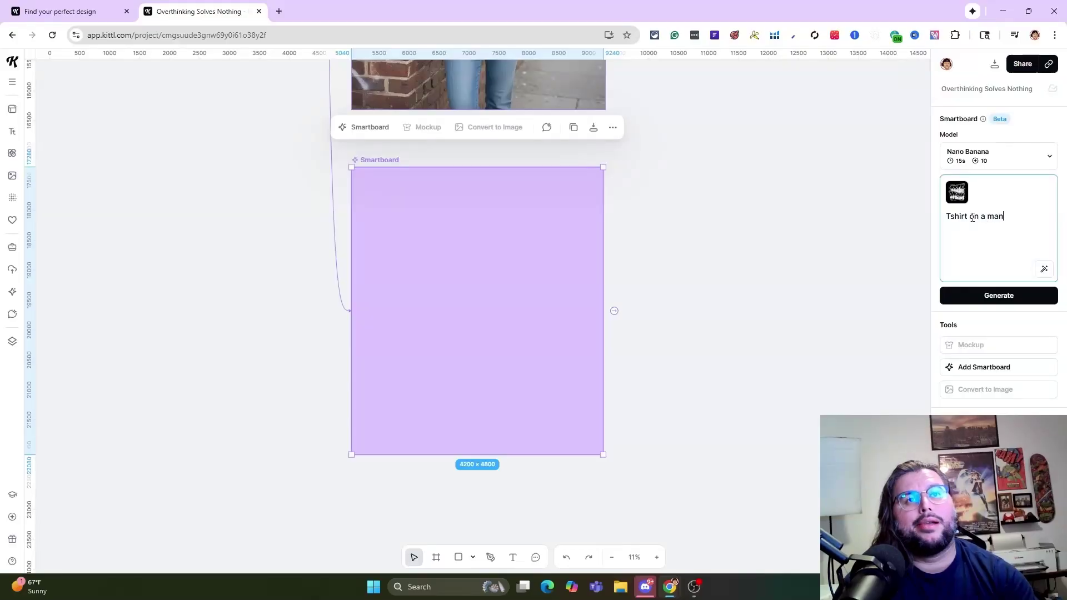
click(1018, 304)
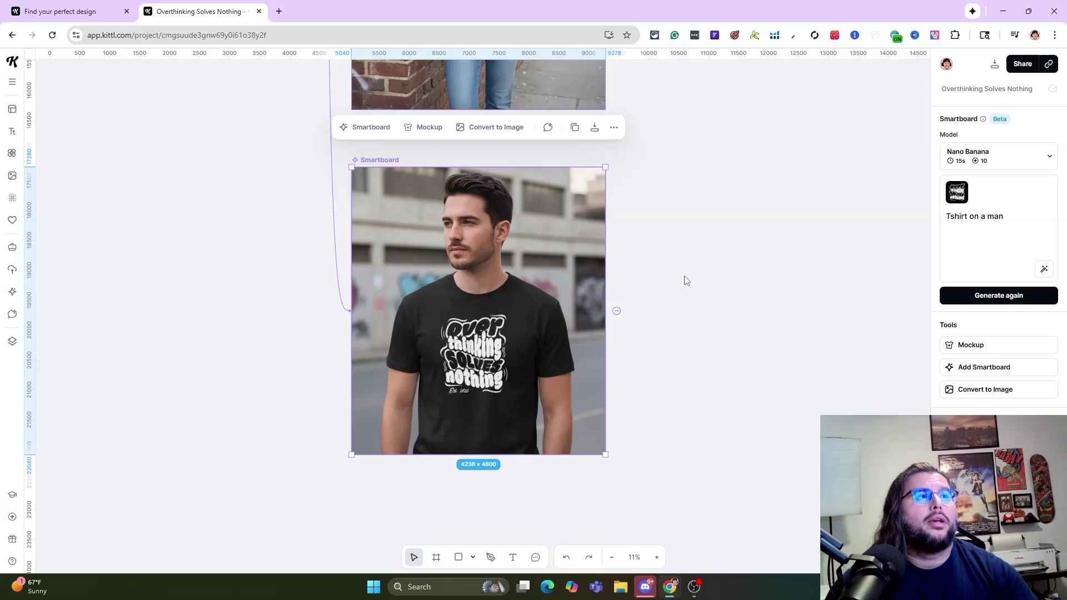
- Add a Smartboard from the man's t-shirt mockup and generate it with the prompt "Change the color of the shirt to blue"
scroll(662, 287, up, 8)
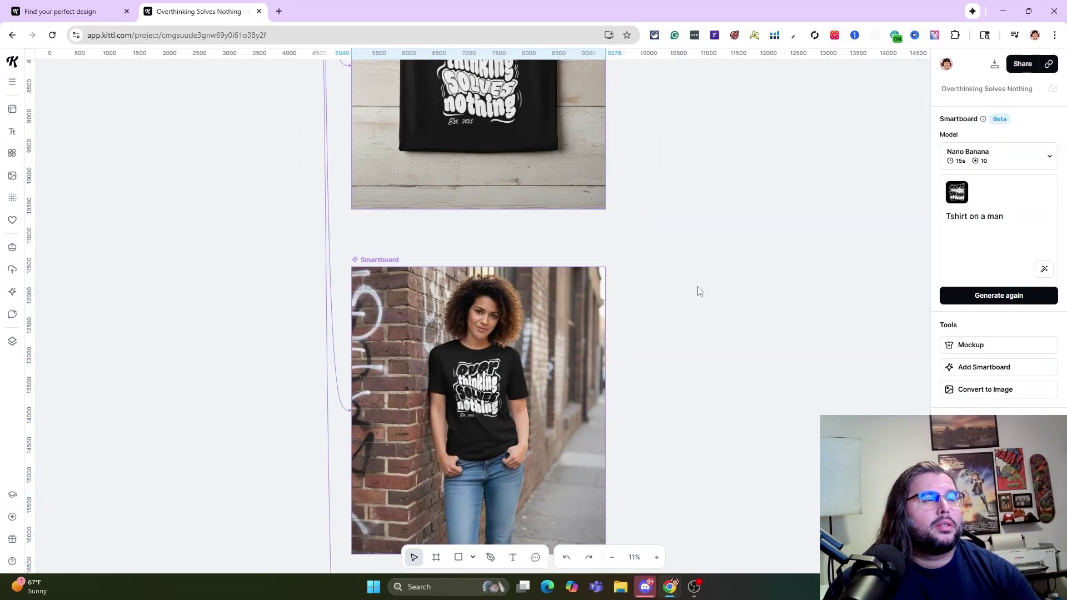
scroll(693, 294, down, 8)
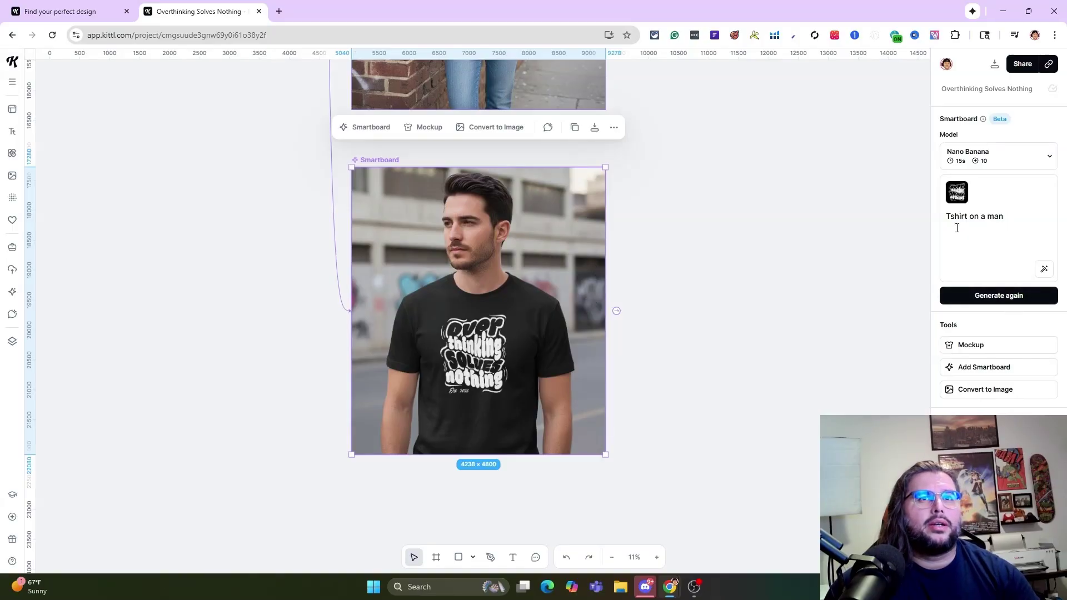
click(953, 367)
click(992, 221)
text(Change the color of the)
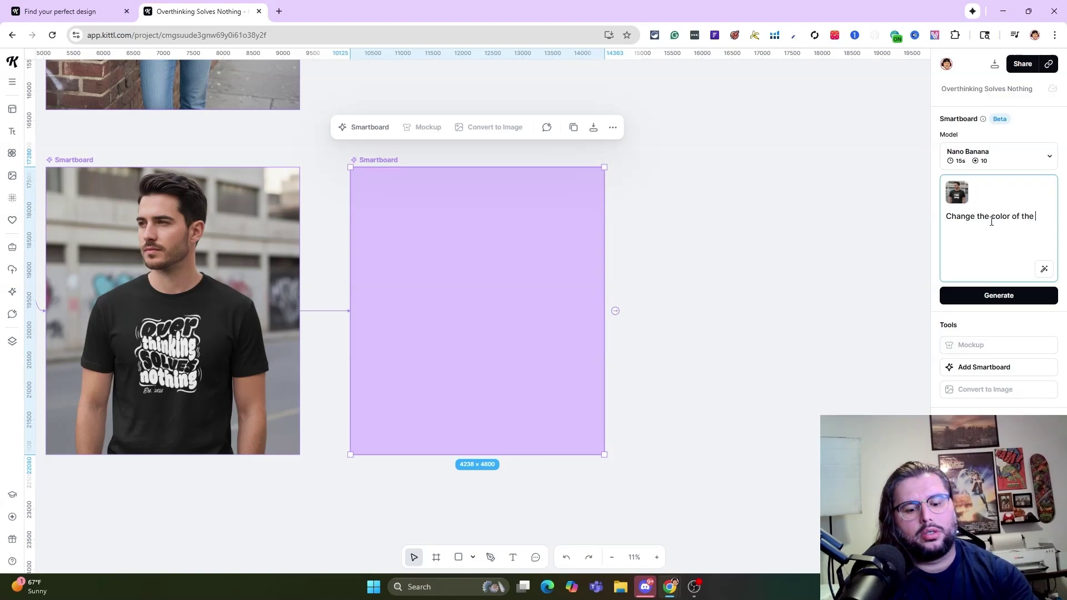
text(irt)
key(BackSpace)
key(BackSpace)
key(BackSpace)
text(o)
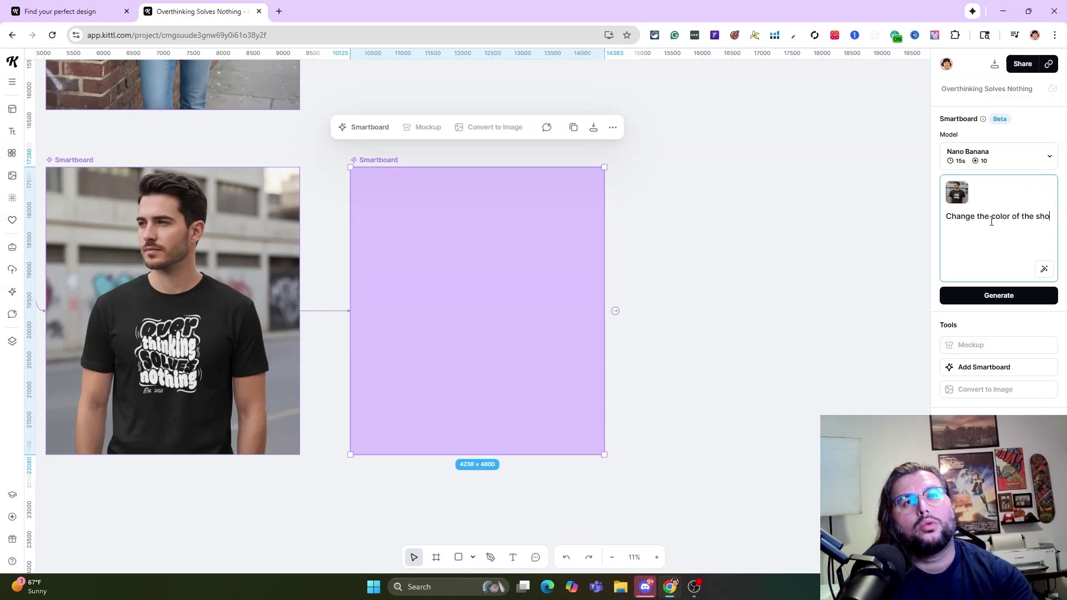
text(rt to blue)
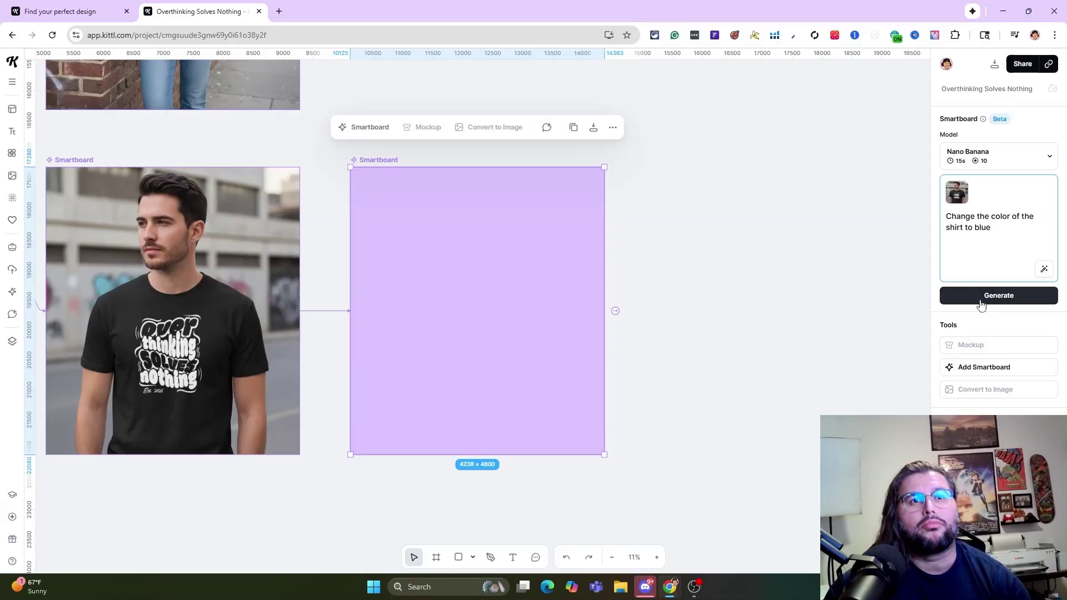
click(998, 295)
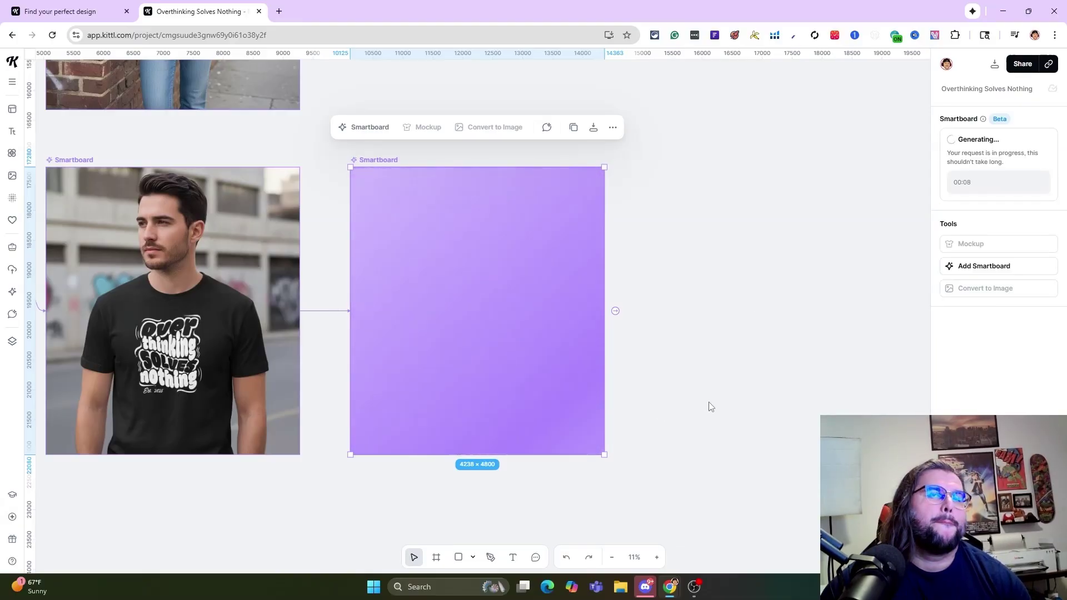
- Add a Smartboard from the woman's t-shirt mockup and generate it with the prompt "Change the color of the shirt to purple"
scroll(361, 337, up, 8)
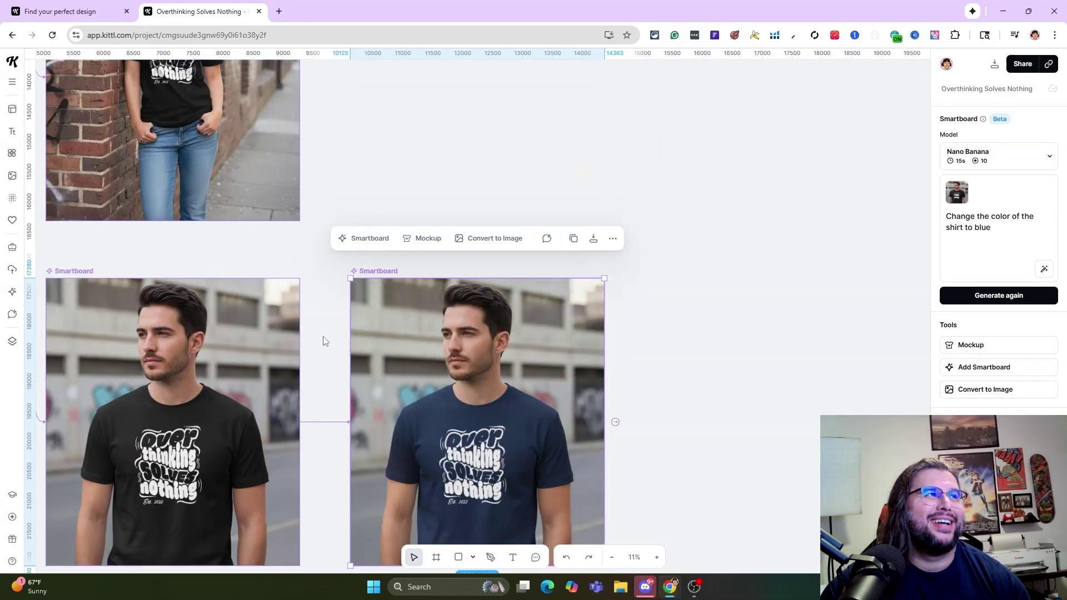
scroll(222, 250, down, 2)
click(85, 150)
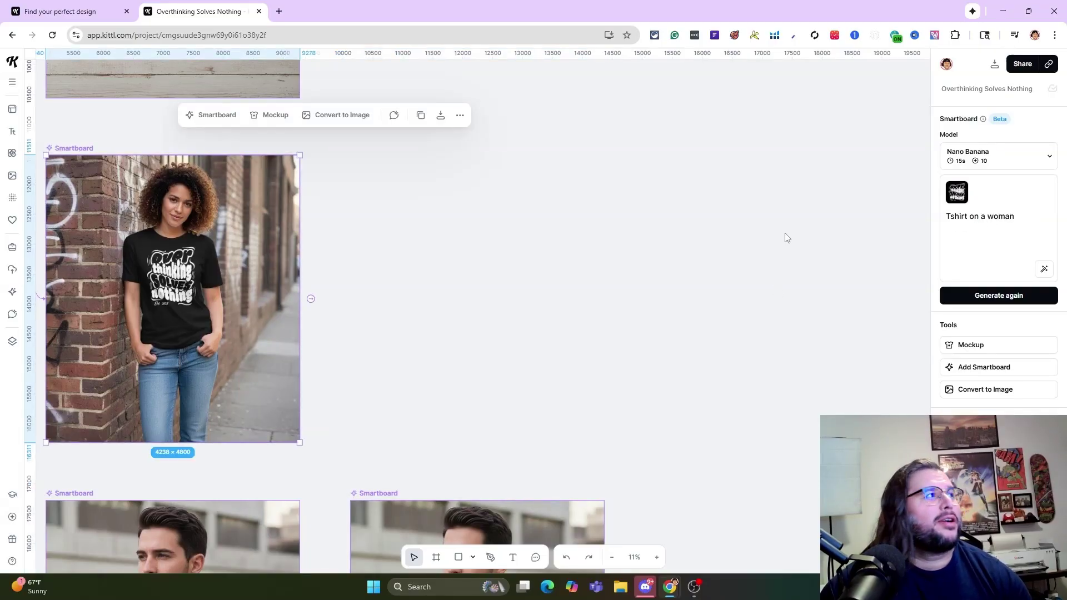
click(984, 371)
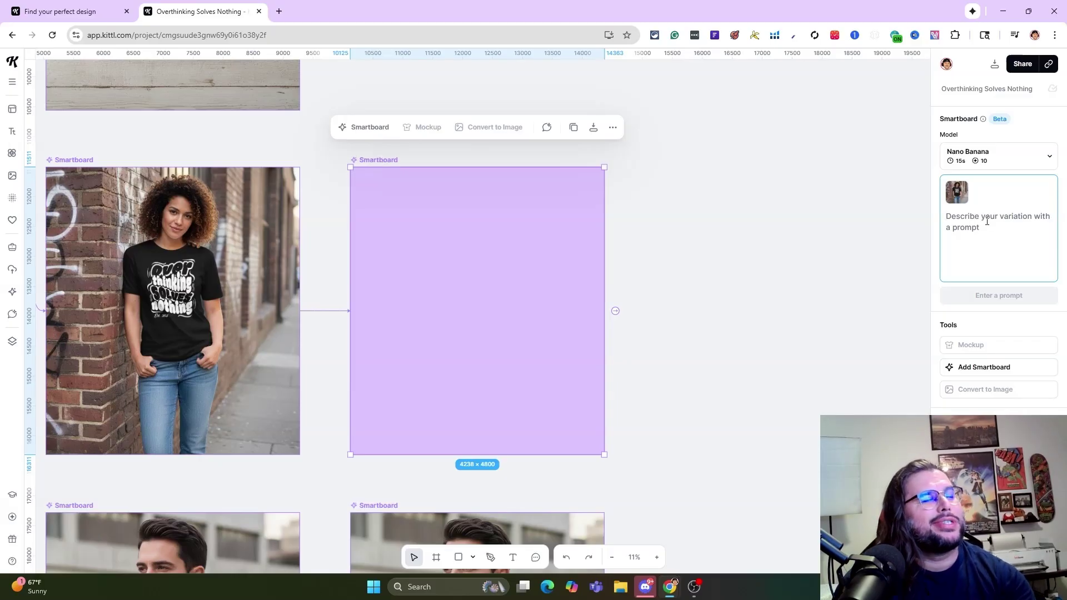
text(Cnag)
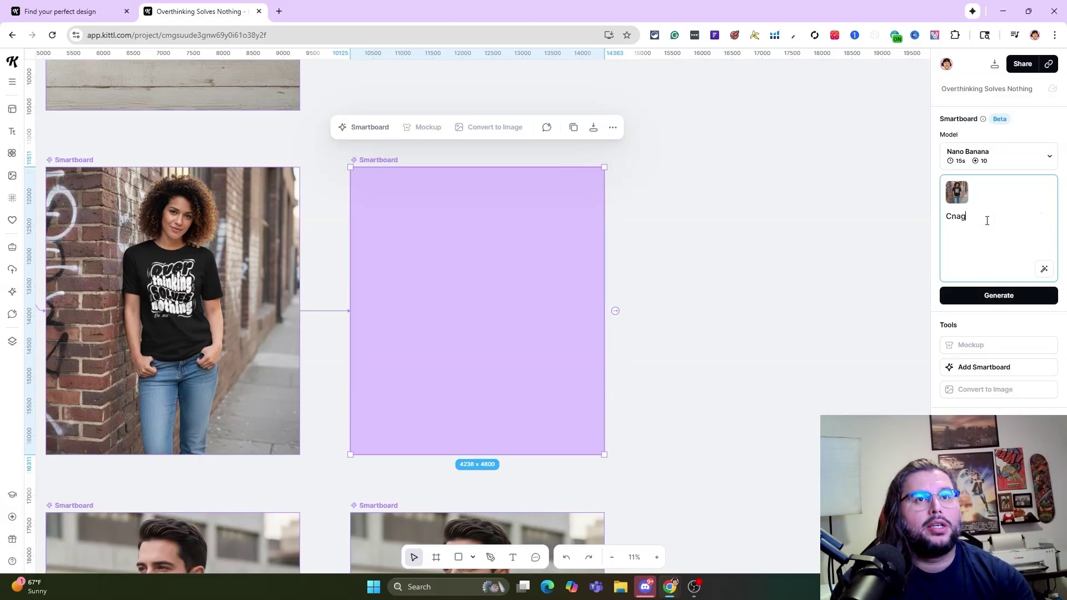
text(ge the color of)
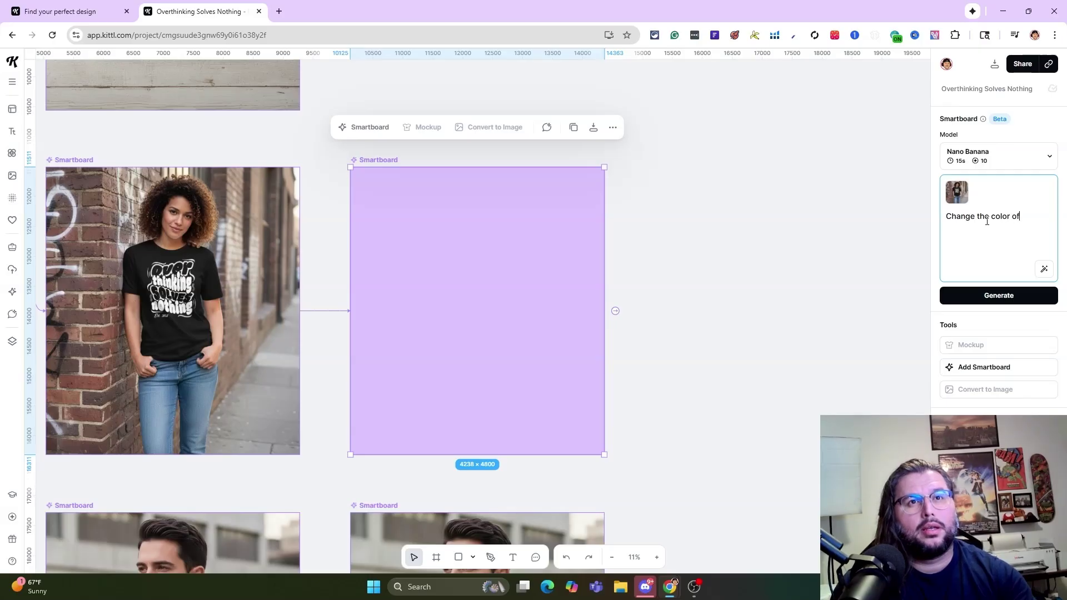
text( the shirt to purple)
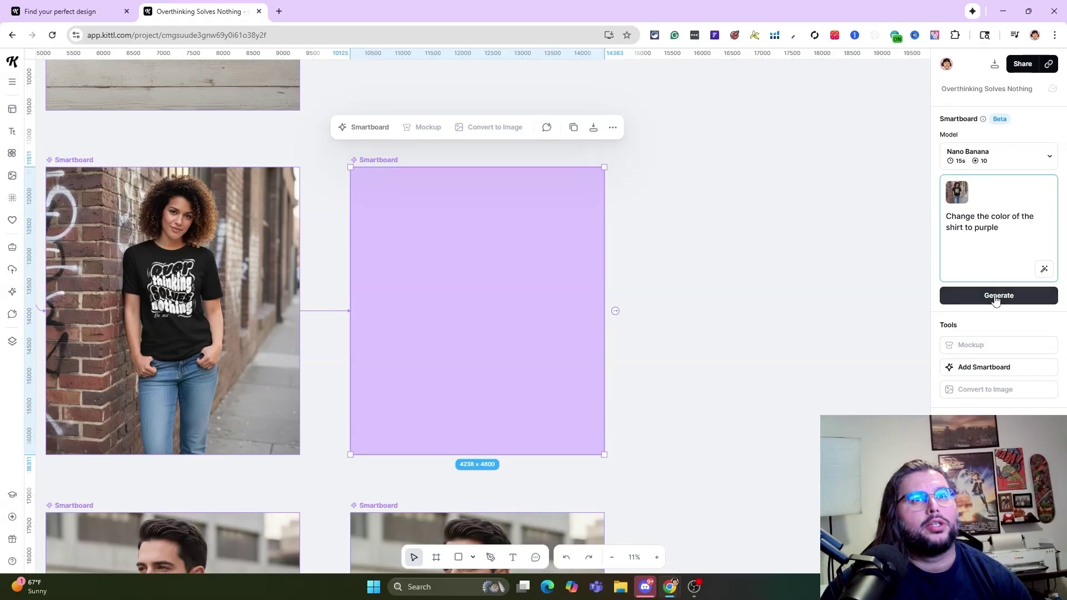
click(995, 298)
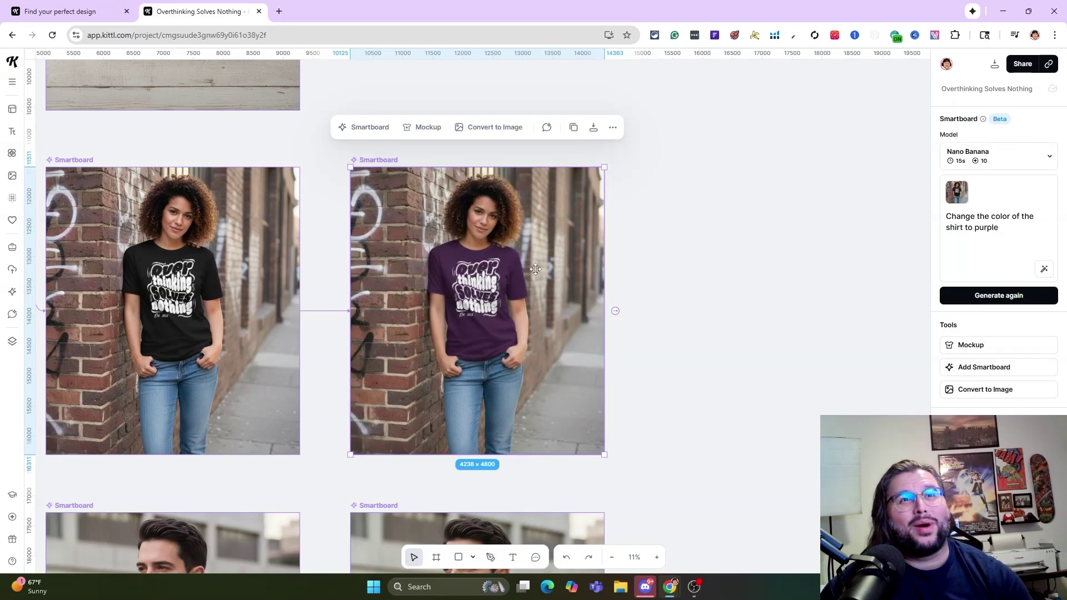
- Add a Smartboard from the coffee mug mockup and generate it with the prompt "Add a living room in the background"
scroll(293, 269, down, 4)
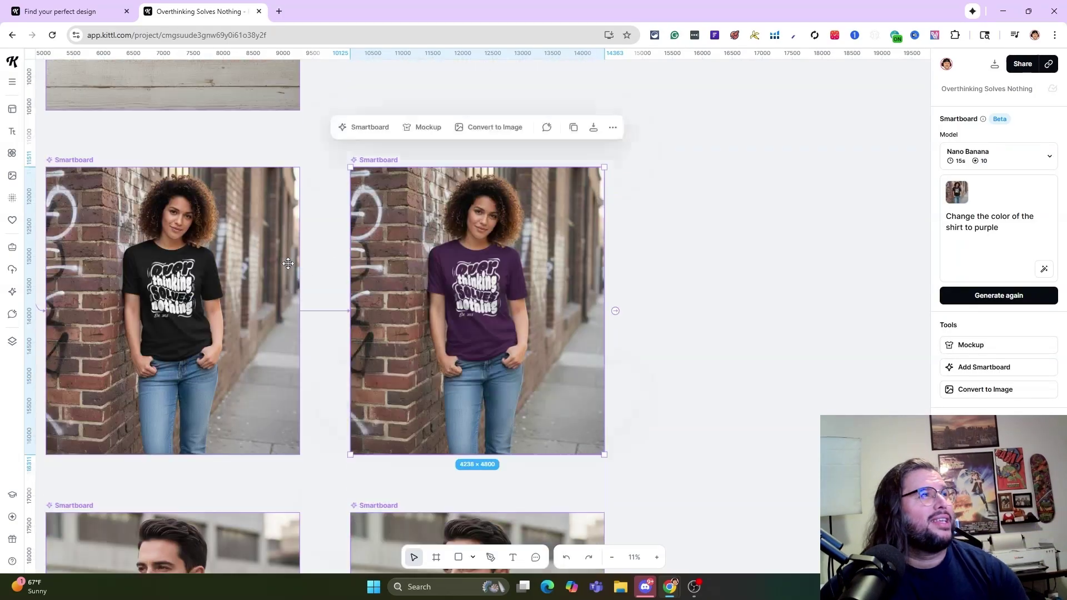
scroll(296, 278, down, 2)
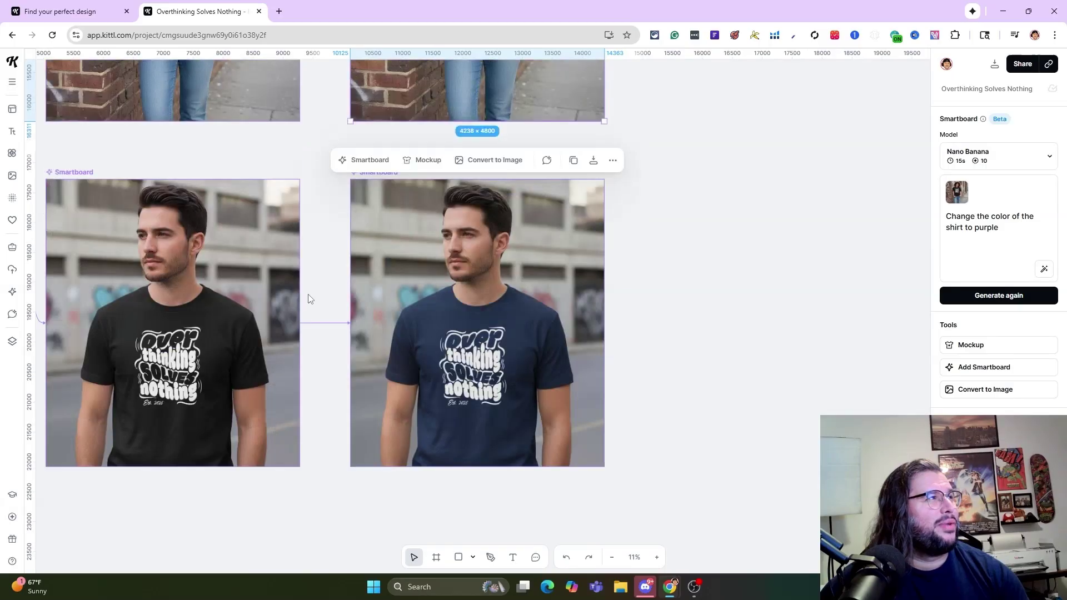
scroll(307, 300, up, 10)
scroll(300, 303, up, 2)
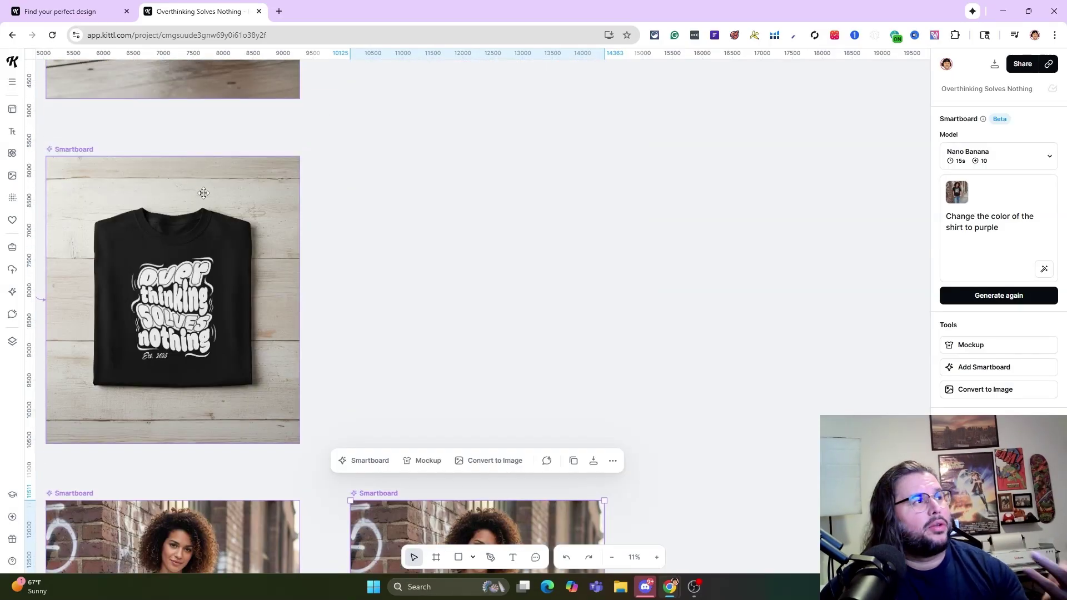
scroll(154, 280, up, 6)
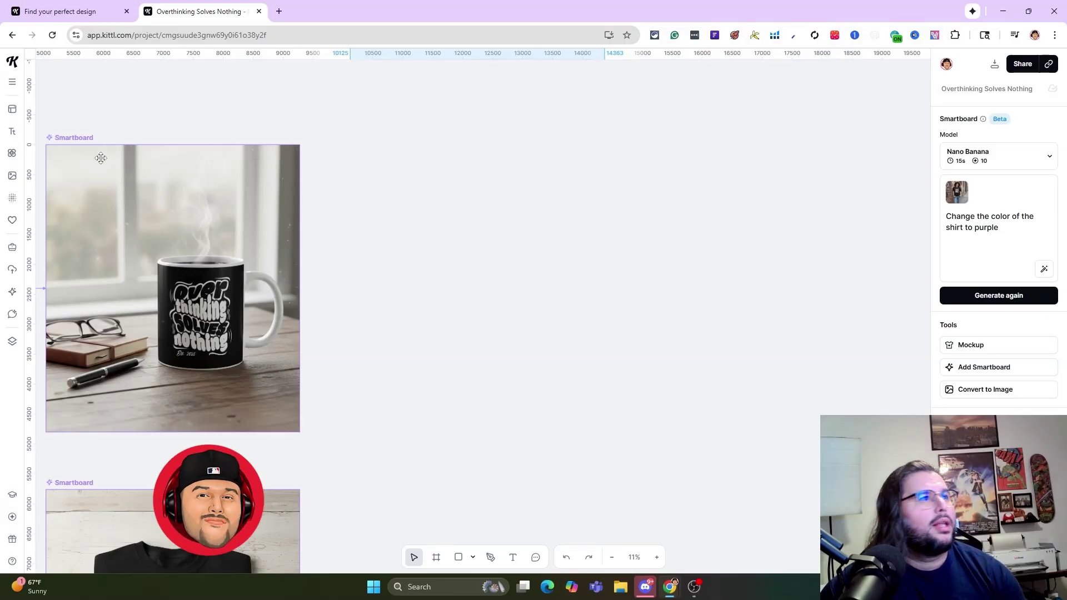
click(85, 139)
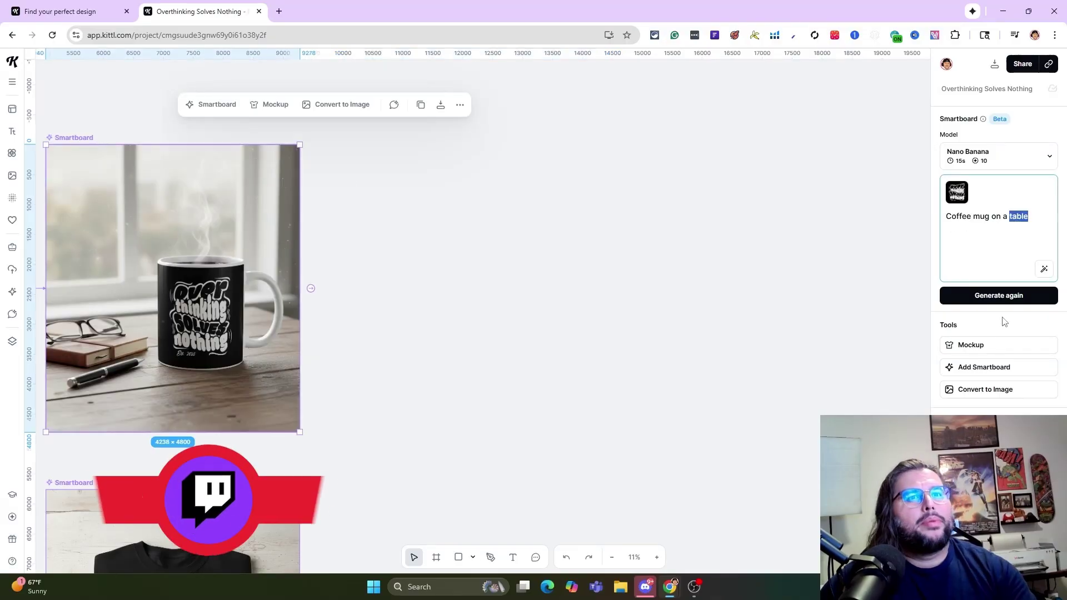
click(984, 367)
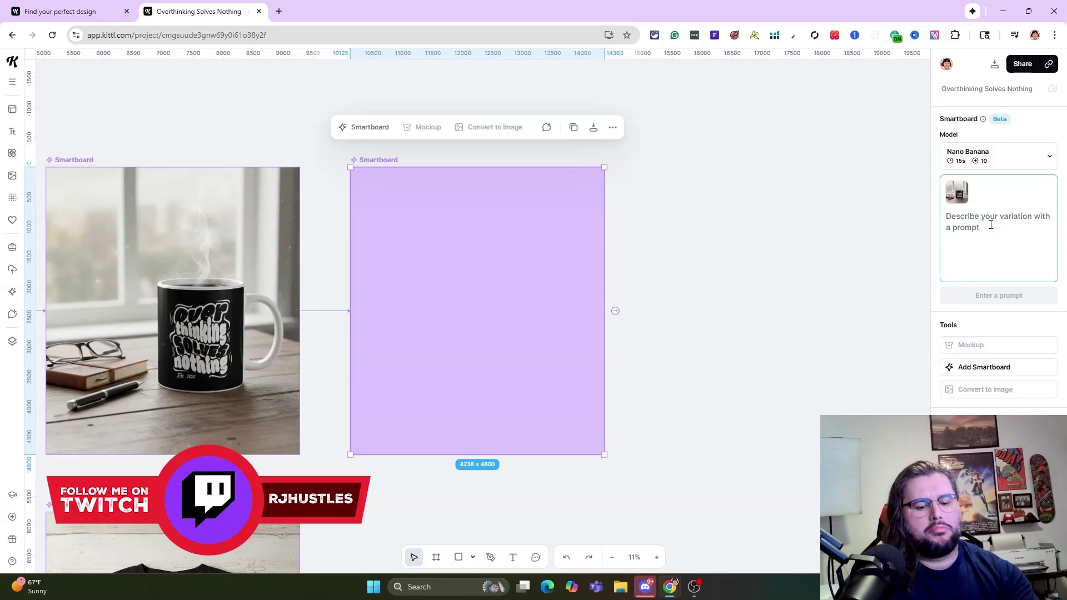
text(Add a living room in the back )
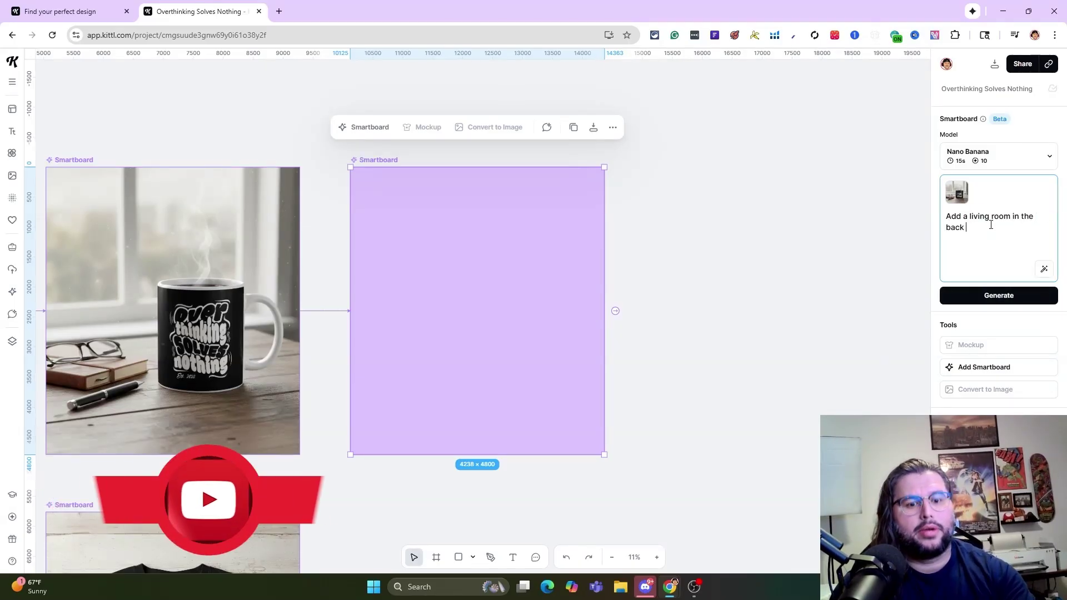
text(ground)
click(984, 297)
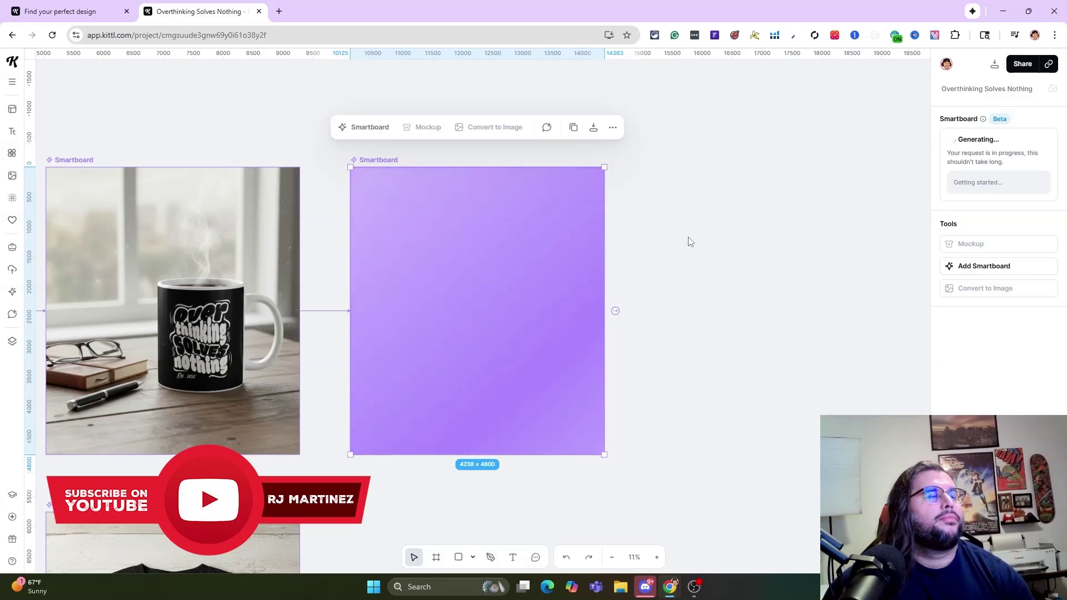
- Review the original design, the coffee mug mockup and its living room variation side by side on the canvas
click(753, 235)
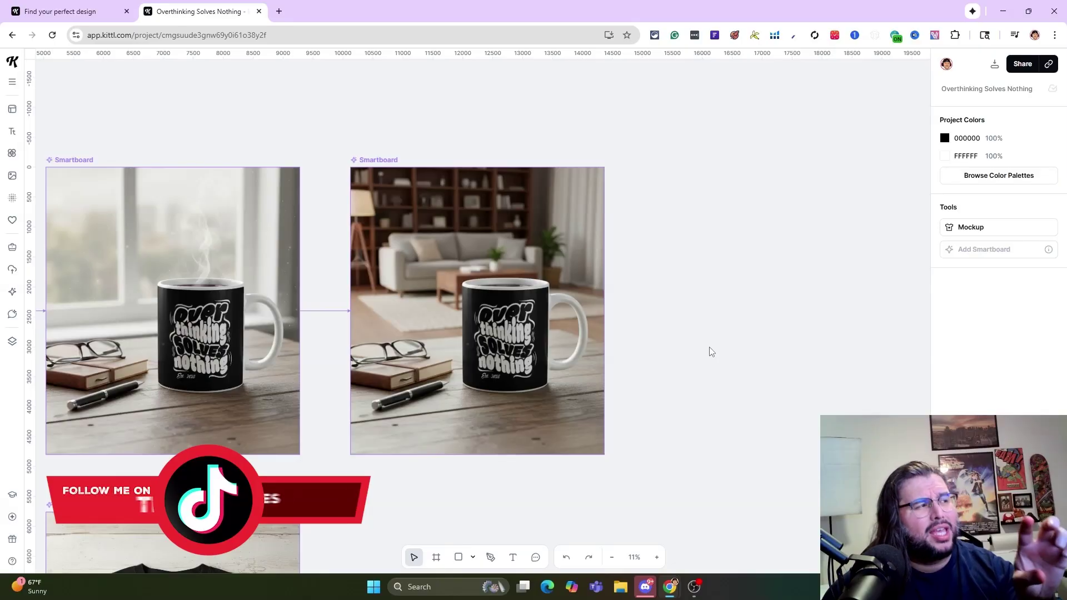
scroll(667, 349, down, 2)
scroll(588, 318, down, 4)
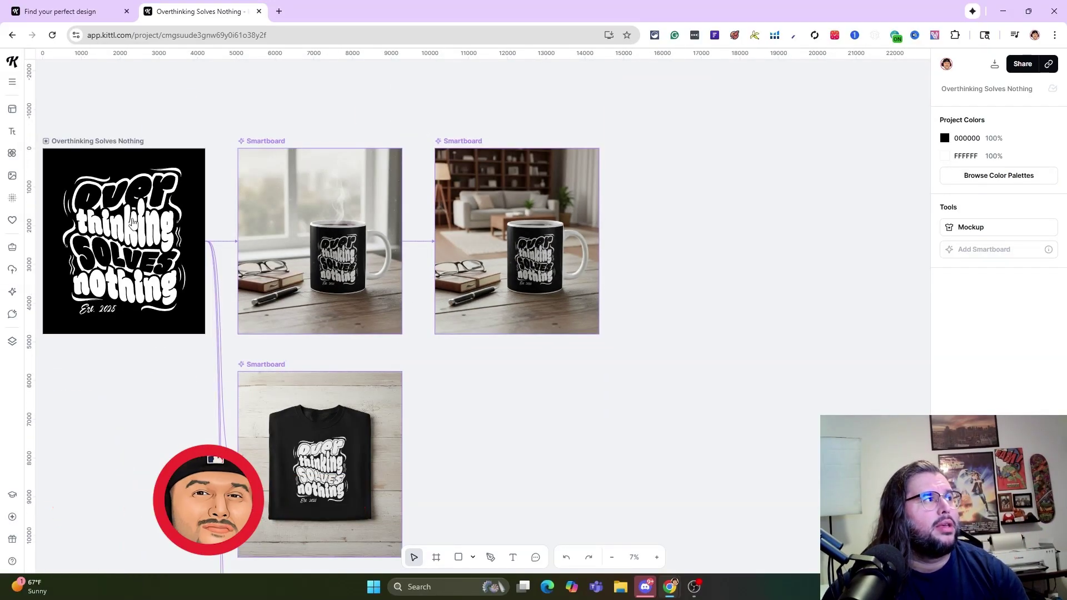
click(132, 222)
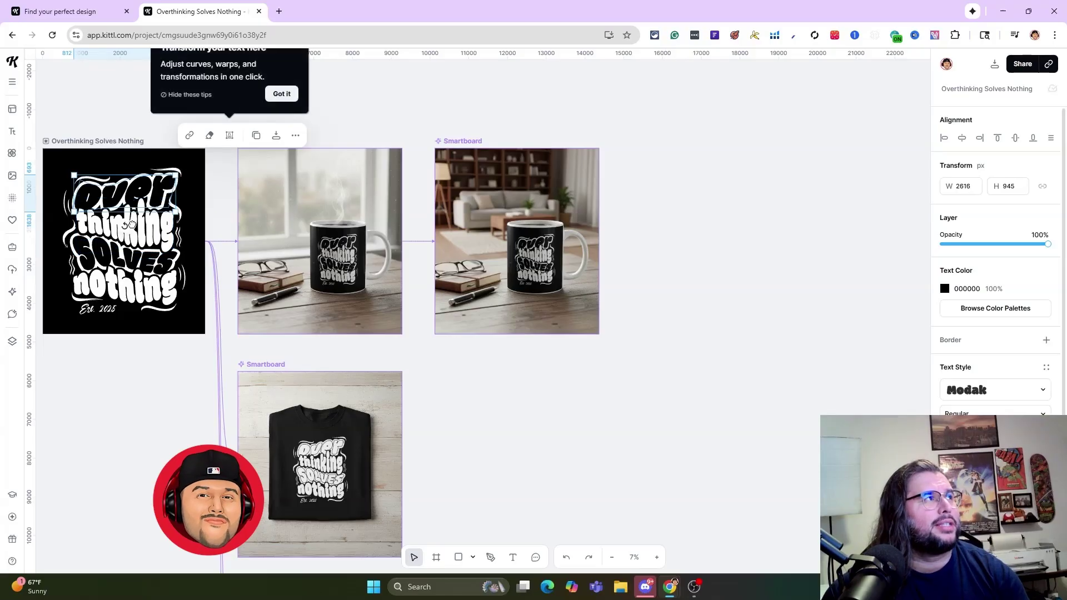
click(334, 228)
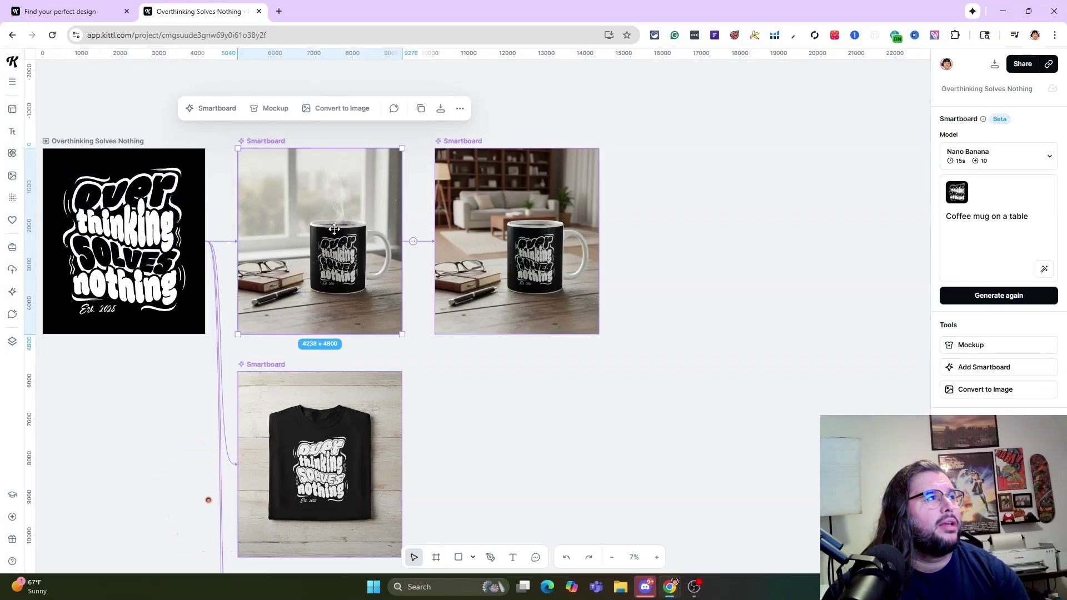
click(515, 198)
scroll(470, 293, down, 2)
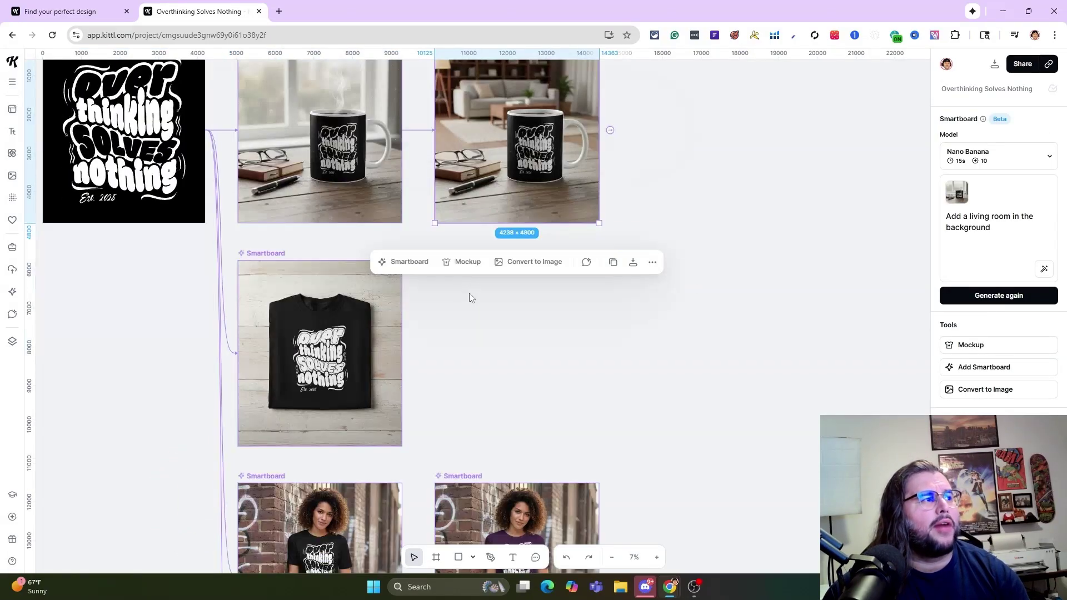
- Review the t-shirt and mug mockups and their color and background variations across the canvas
scroll(469, 297, down, 2)
click(334, 250)
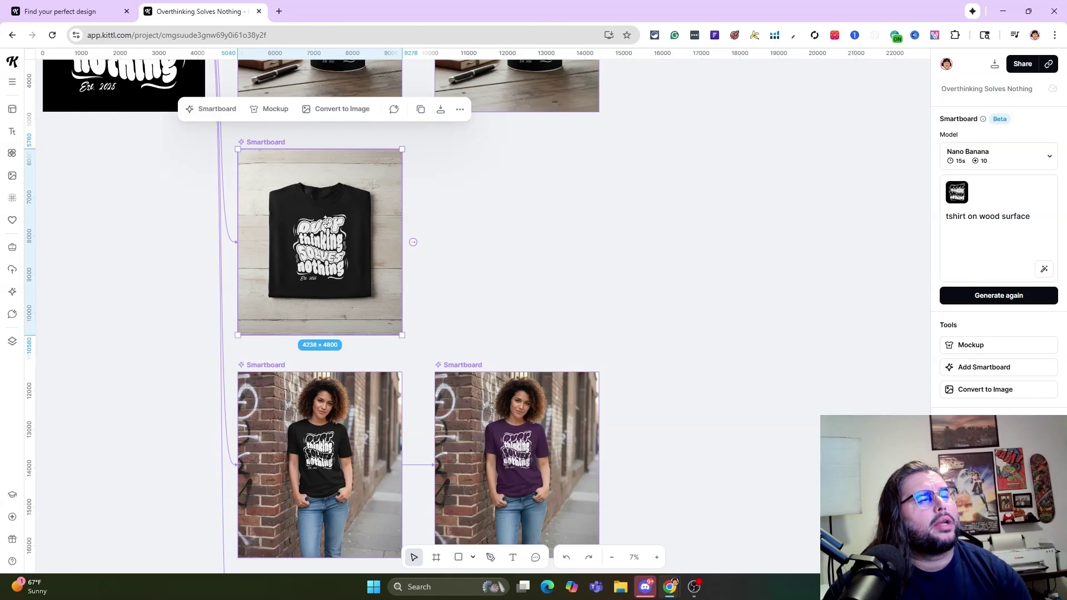
scroll(400, 266, down, 4)
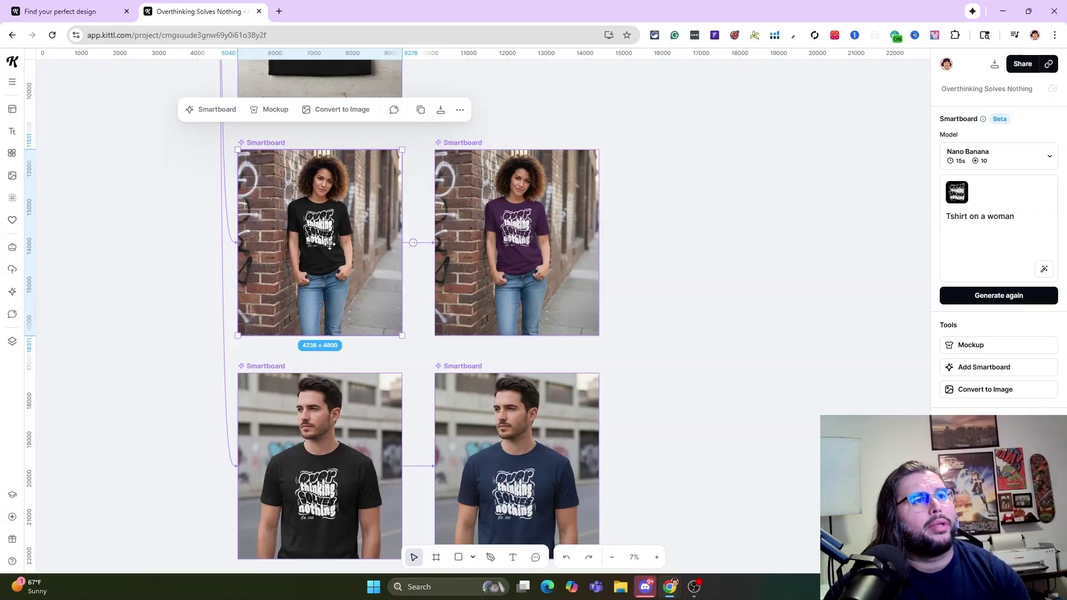
scroll(528, 214, down, 4)
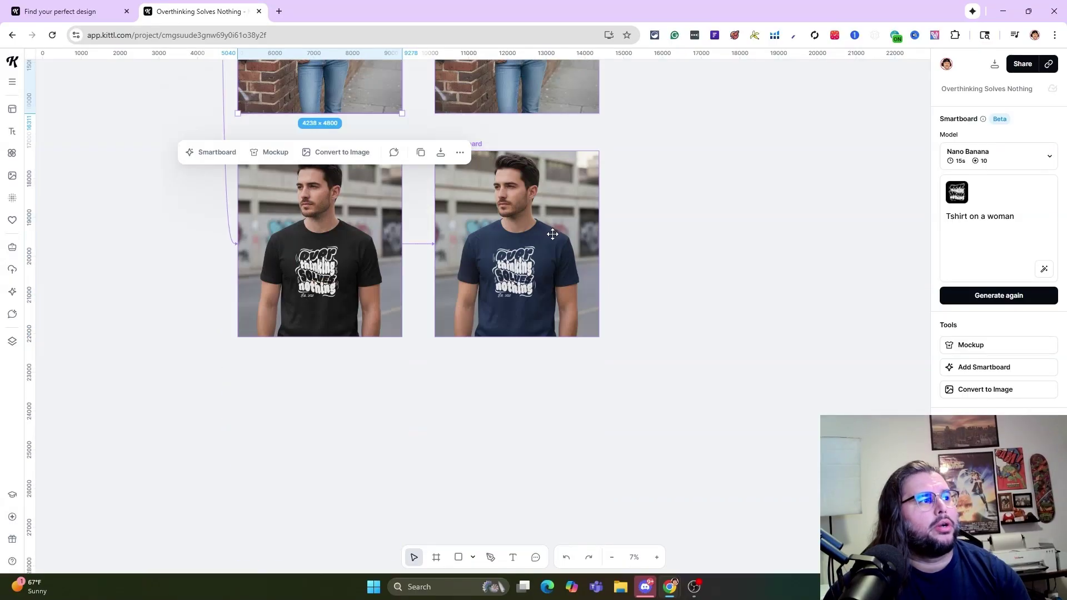
scroll(380, 233, up, 2)
click(373, 330)
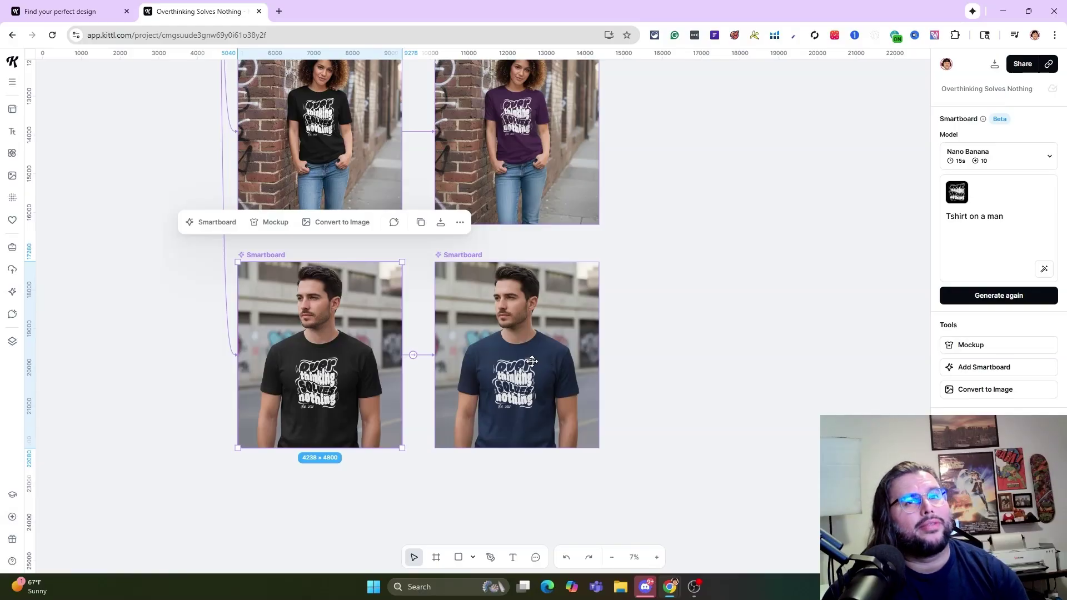
scroll(548, 372, up, 6)
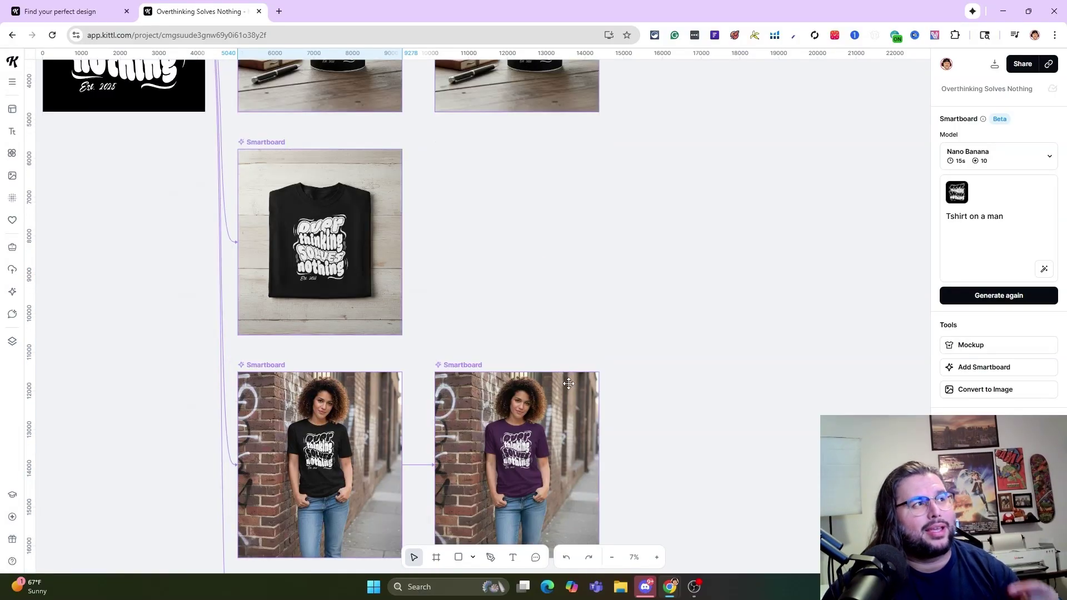
scroll(576, 384, up, 2)
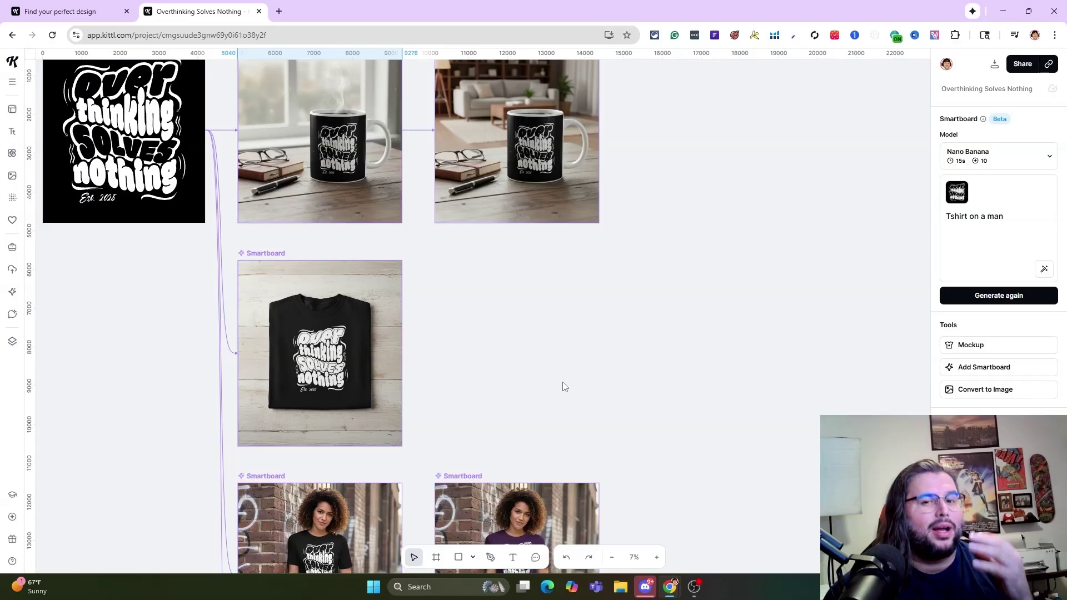
scroll(564, 376, up, 2)
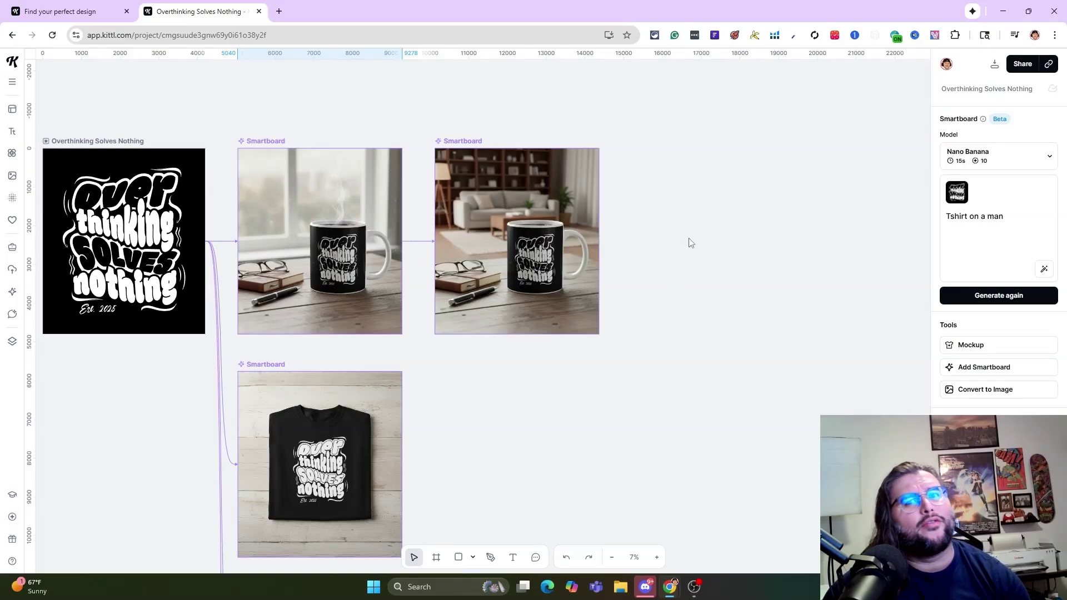
scroll(692, 267, down, 4)
scroll(694, 300, up, 4)
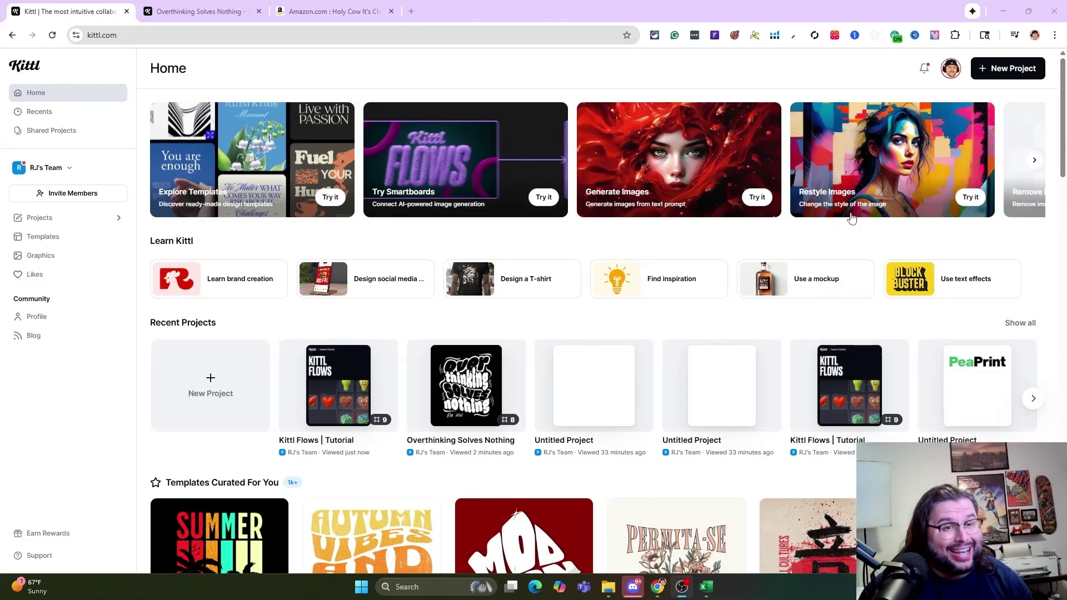
- Start a new project and look through the social, marketing and business artboard size presets
click(1018, 74)
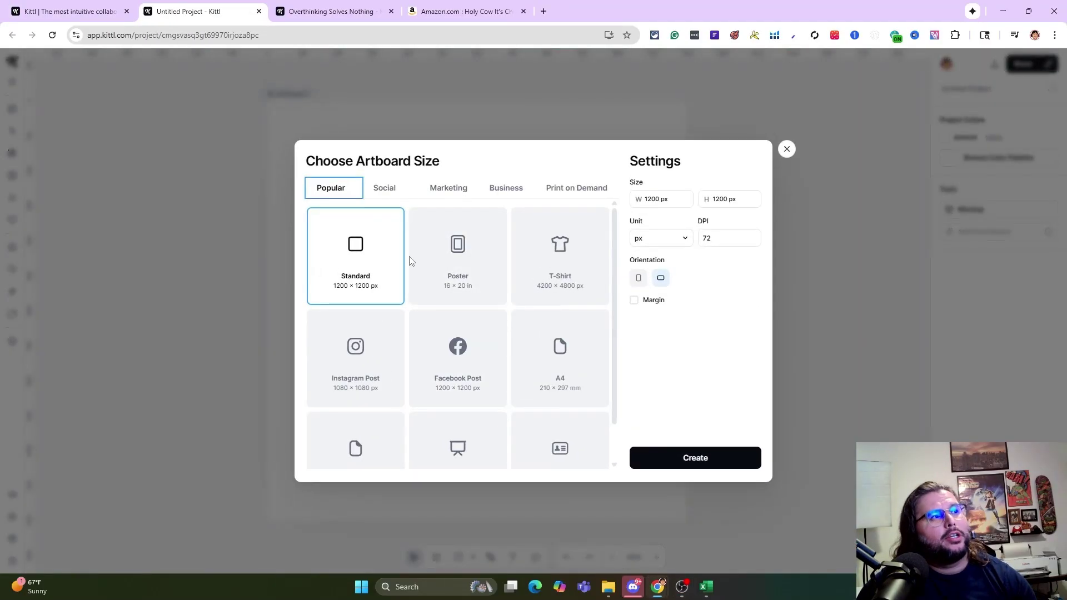
scroll(467, 303, down, 1)
scroll(423, 239, up, 1)
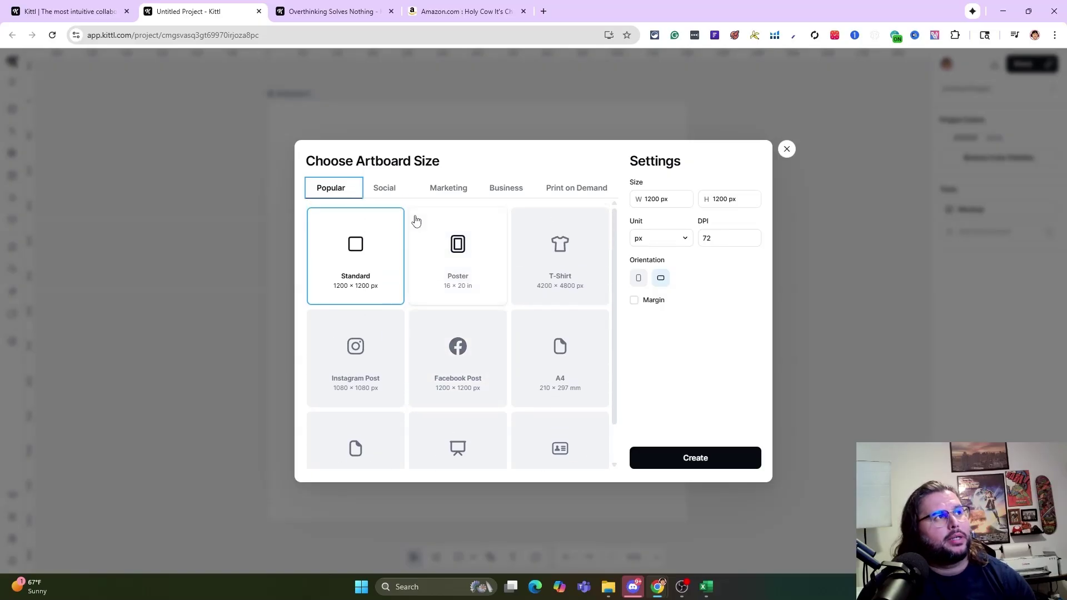
click(387, 192)
scroll(447, 256, down, 3)
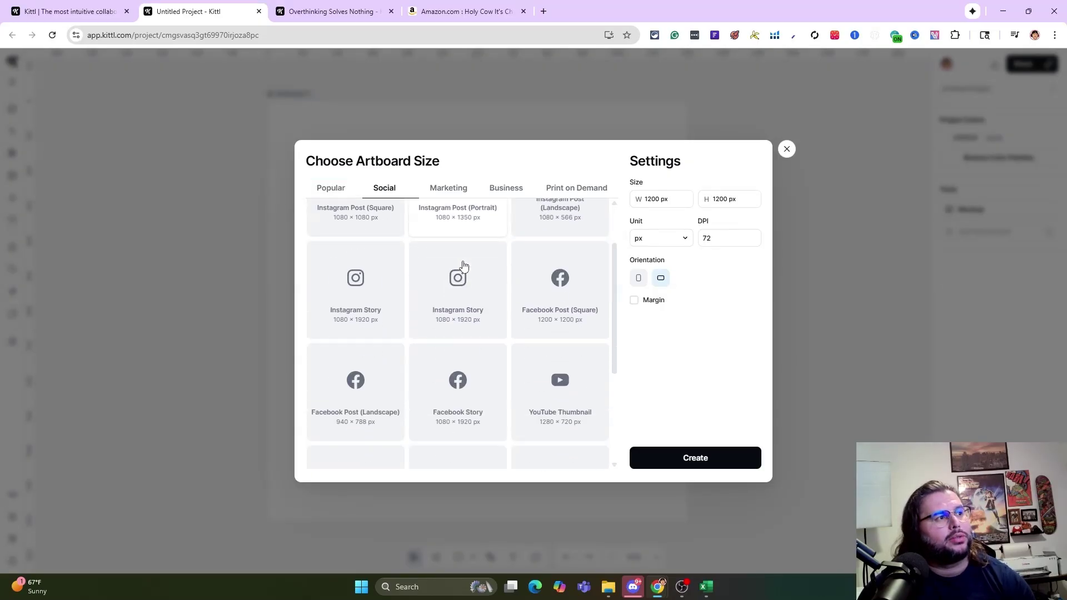
click(450, 190)
click(502, 187)
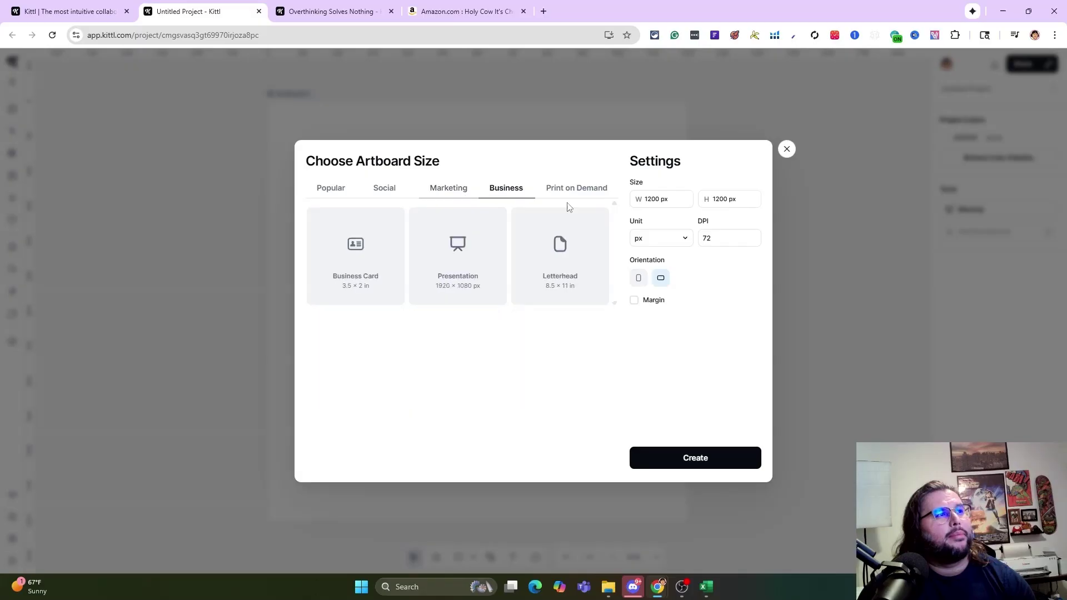
- Choose the Merch by Amazon T-Shirt preset of 4500 × 5400 px from the print-on-demand artboard sizes
click(576, 191)
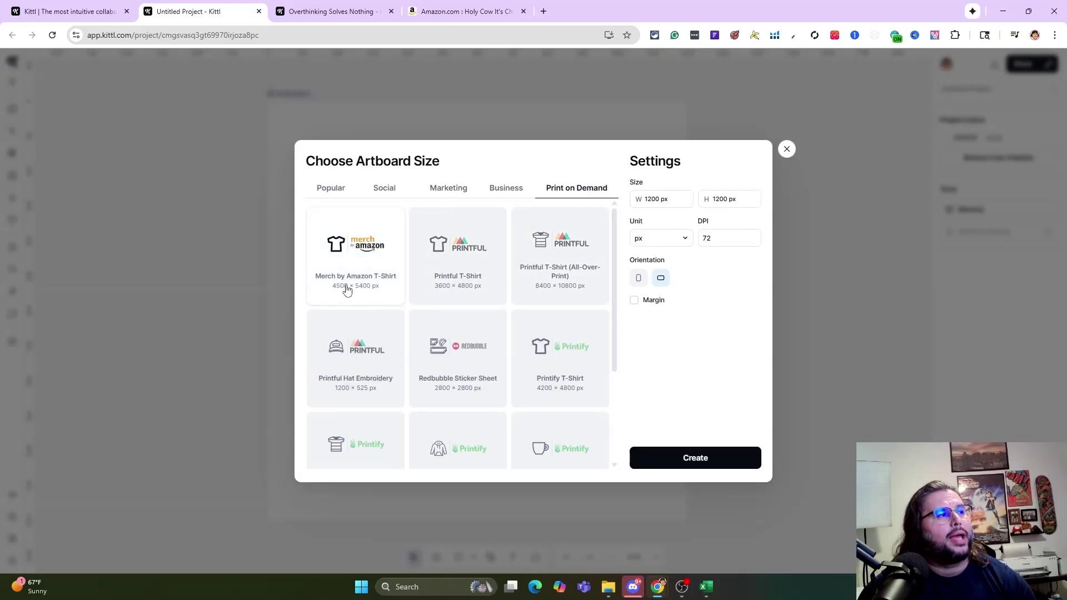
scroll(424, 290, down, 3)
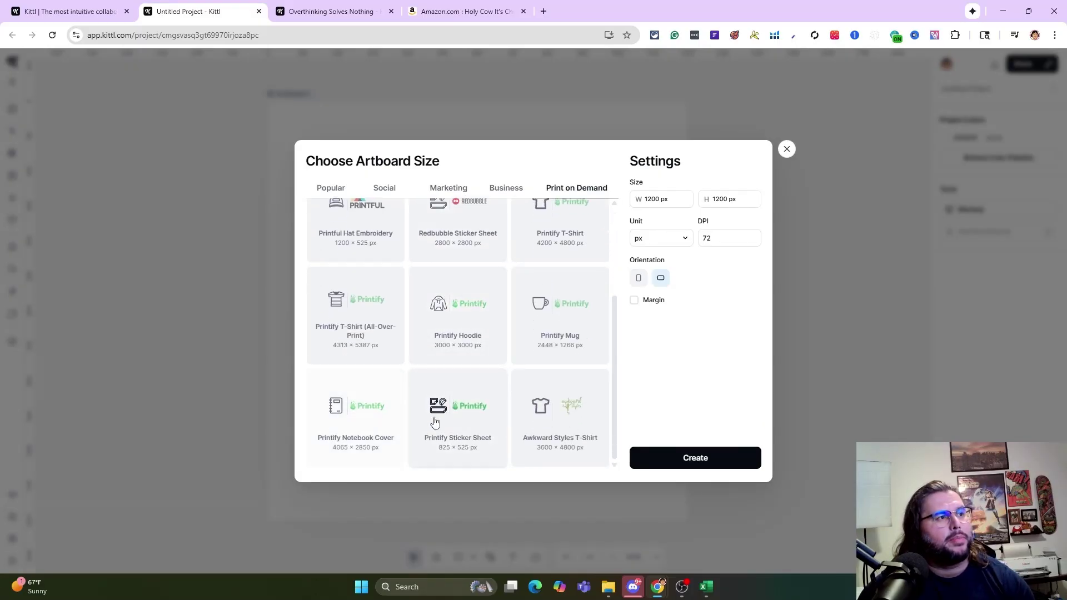
scroll(562, 389, up, 3)
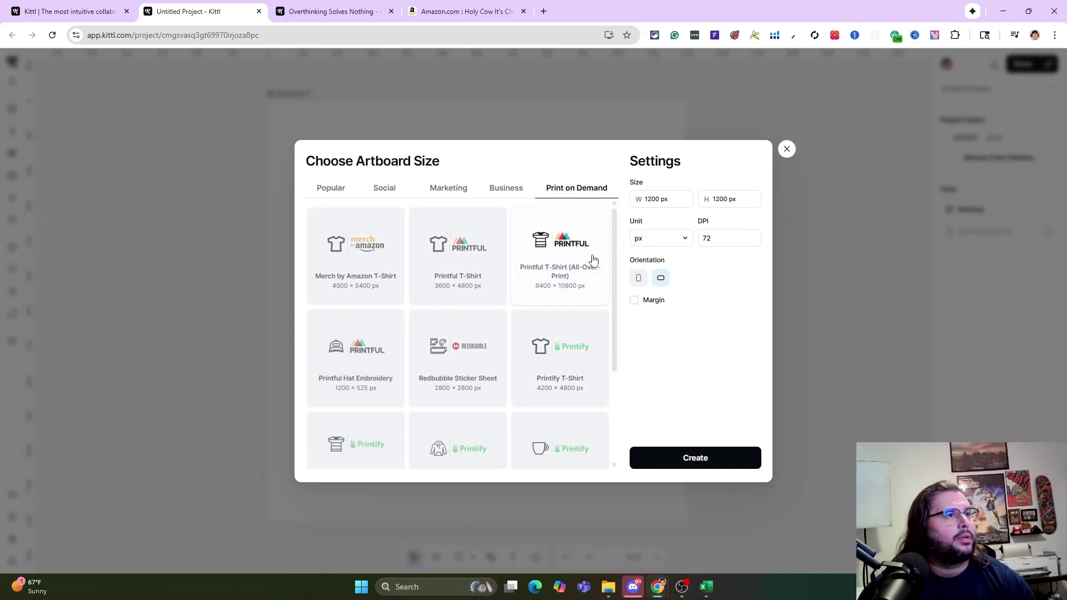
scroll(556, 306, down, 3)
scroll(409, 262, up, 2)
click(380, 244)
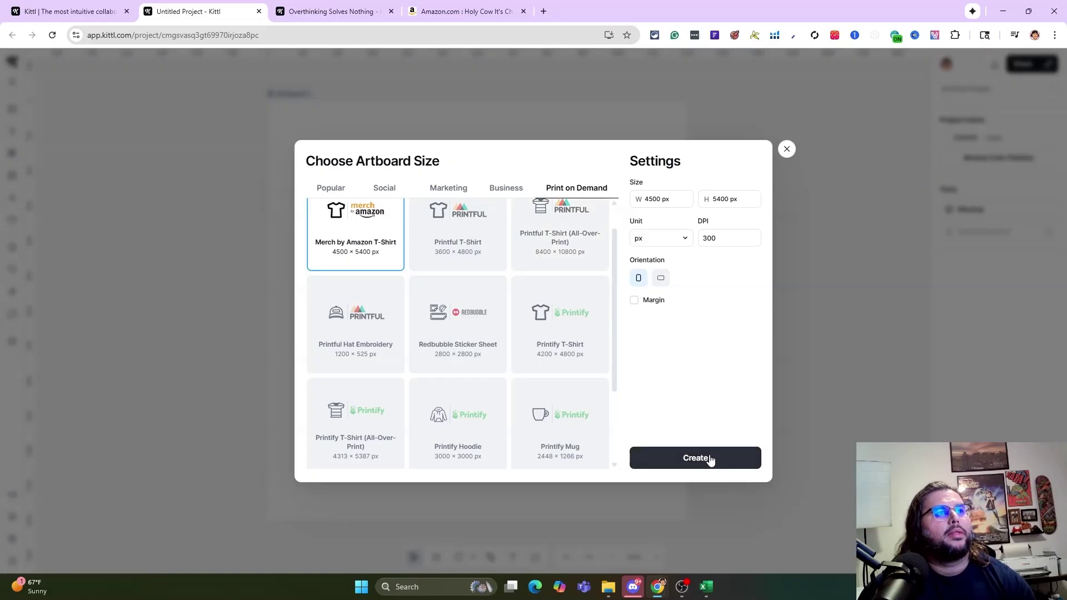
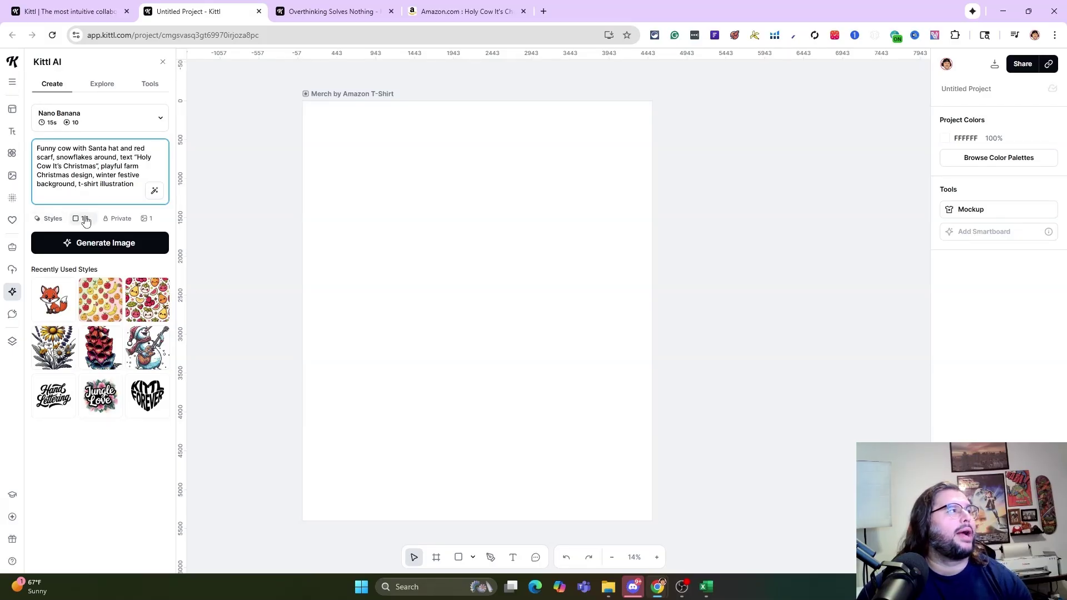
- Generate a Nano Banana image from the "Holy Cow It's Christmas" t-shirt illustration prompt and enlarge it on the artboard to about 3486 px square
click(133, 252)
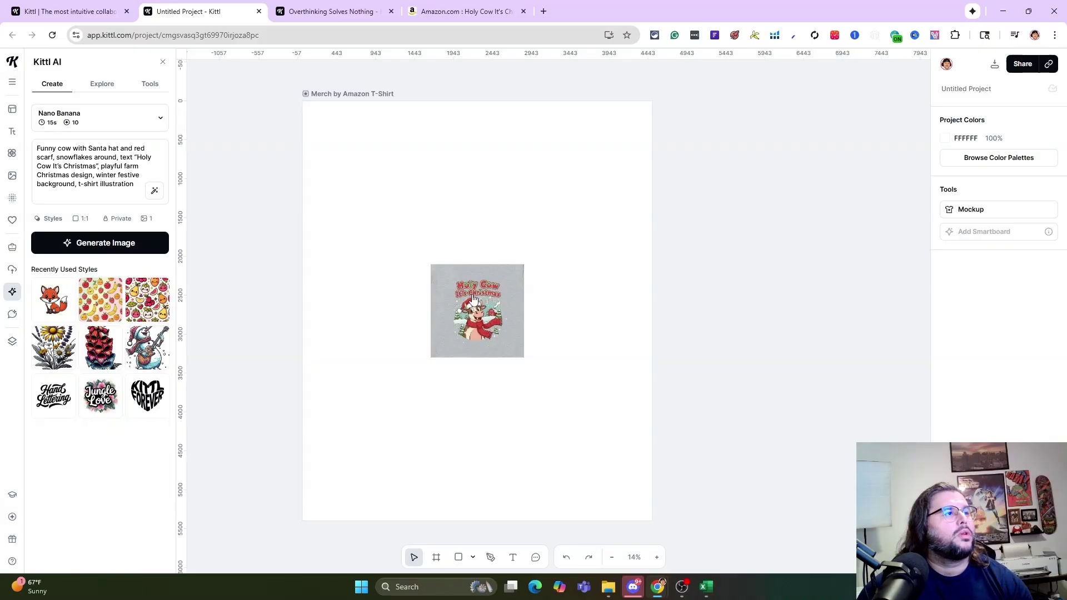
drag(326, 207, 303, 184)
drag(525, 358, 600, 433)
drag(494, 370, 515, 370)
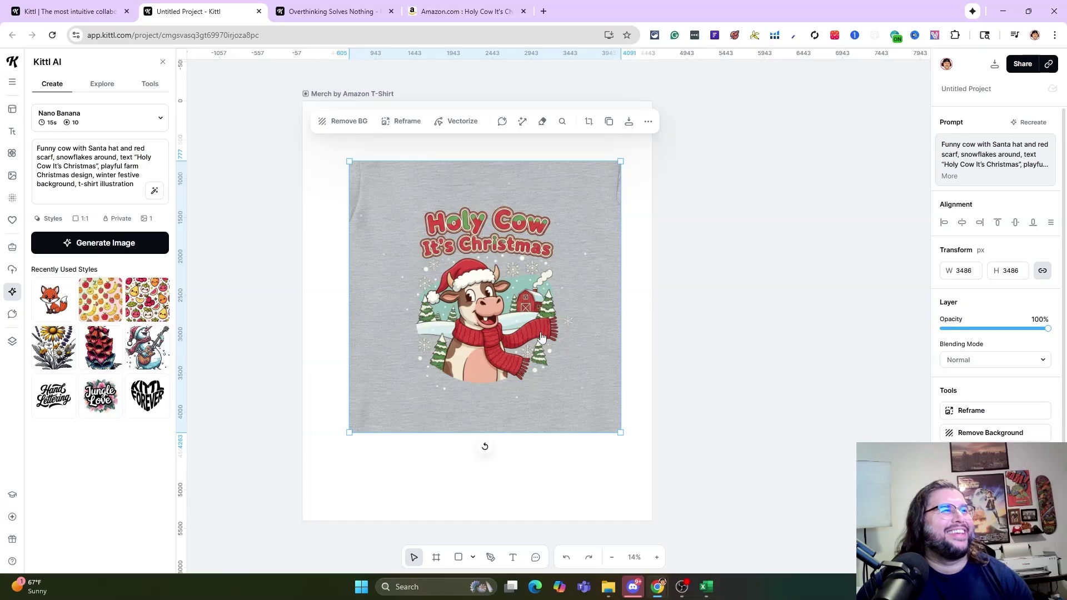
scroll(545, 364, up, 2)
scroll(545, 364, down, 4)
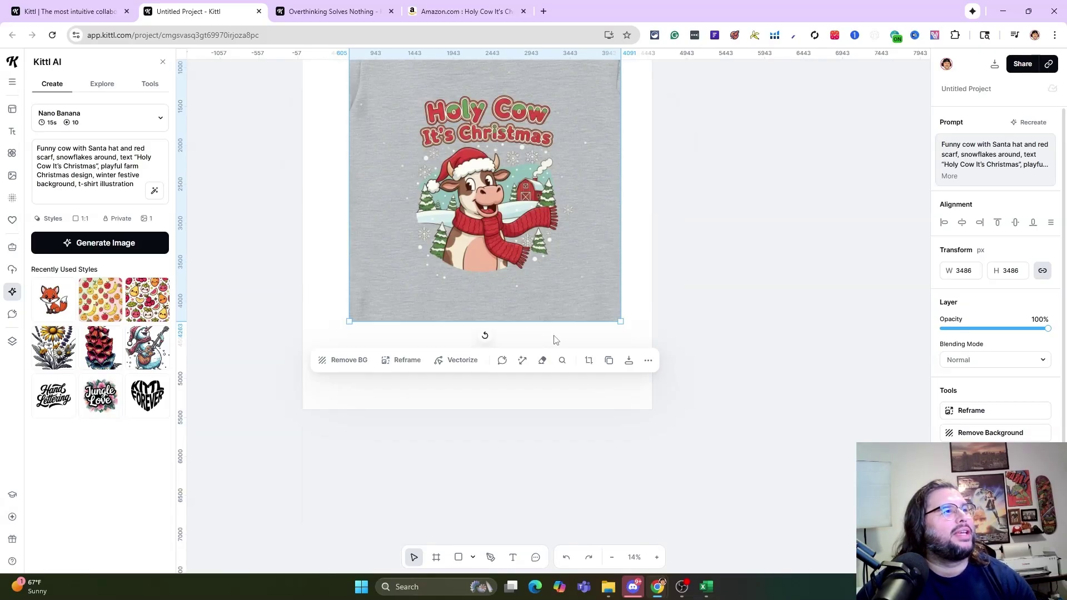
scroll(667, 350, up, 2)
click(702, 351)
click(542, 326)
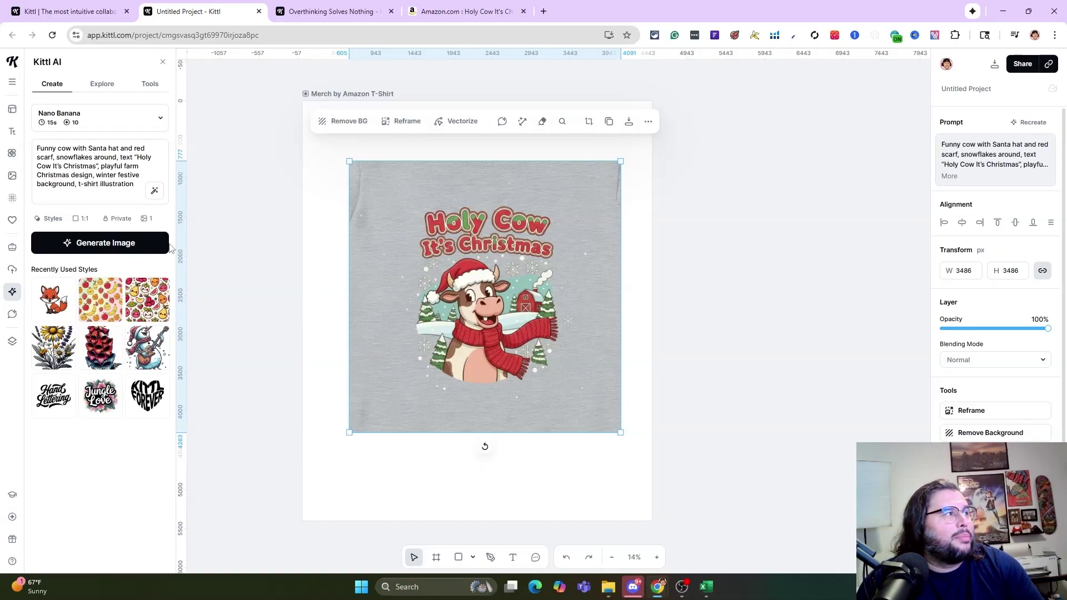
- Remove "t-shirt" from the image prompt and generate a second cow illustration
click(90, 186)
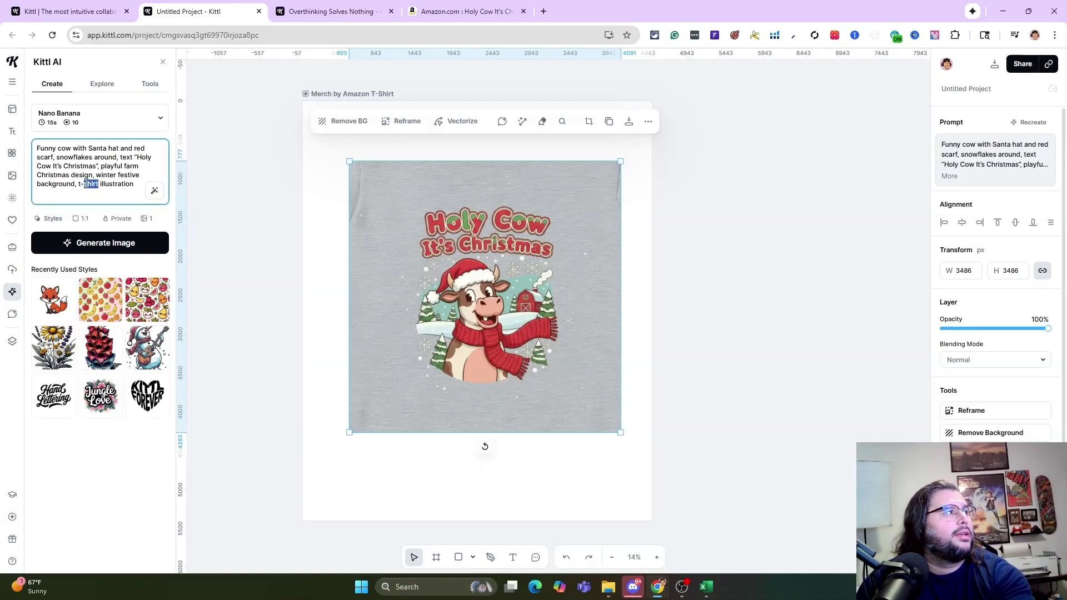
key(BackSpace)
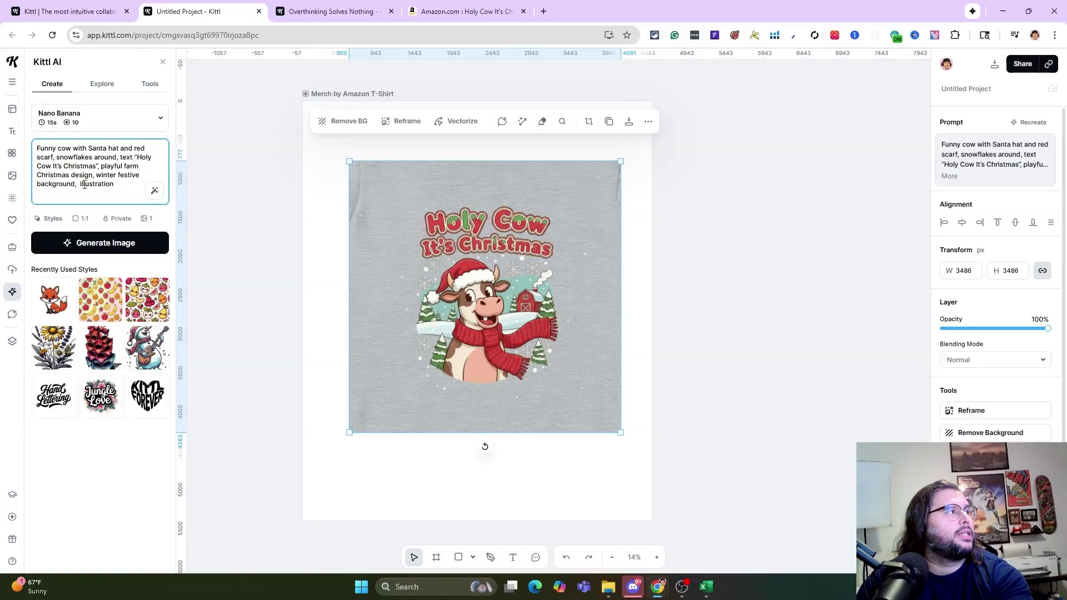
click(96, 249)
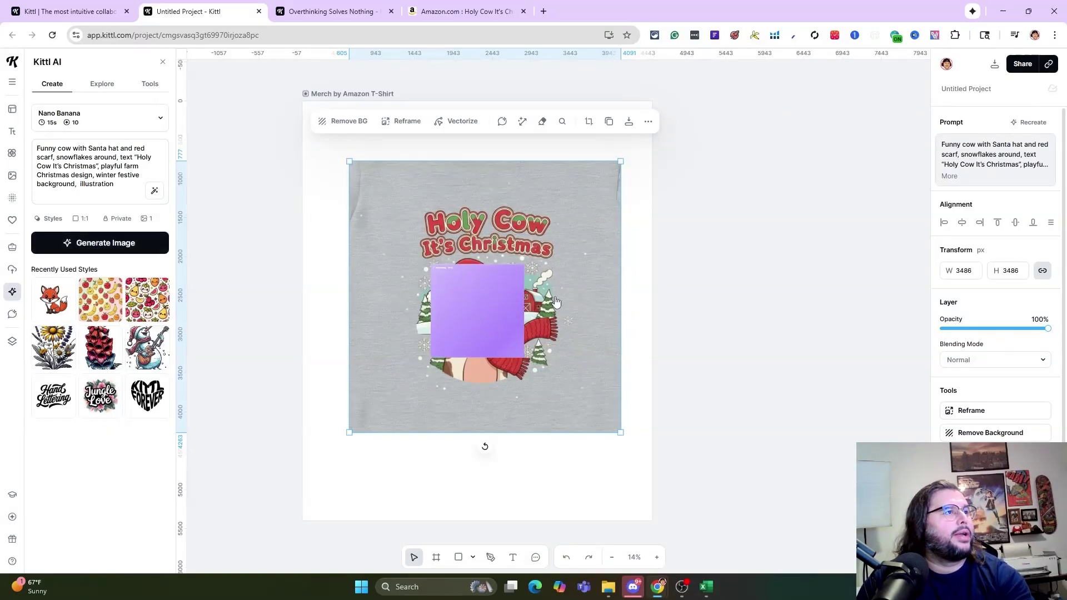
- Move the gray-fabric cow image beside the artboard at about 3045 px square and enlarge the new illustration to about 3479 px square
drag(523, 181, 813, 173)
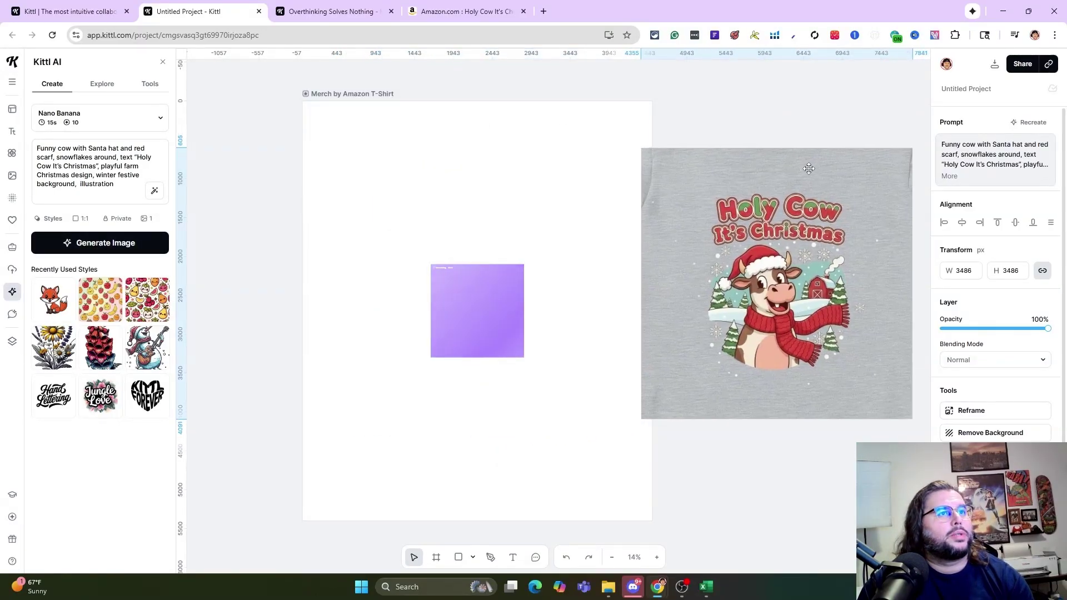
drag(641, 421, 697, 402)
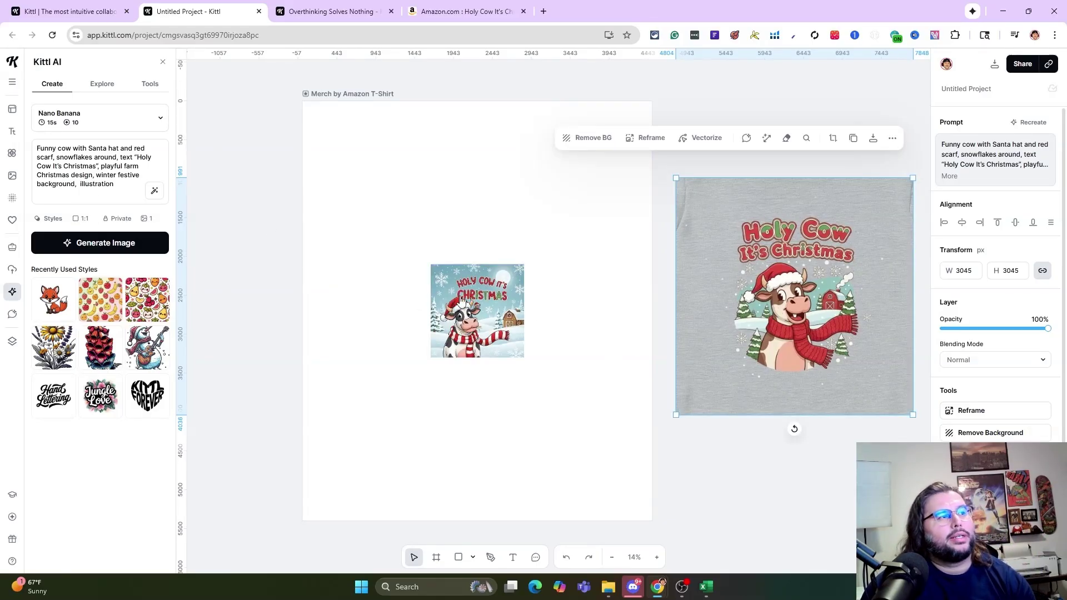
click(454, 309)
drag(431, 265, 337, 171)
drag(525, 358, 598, 407)
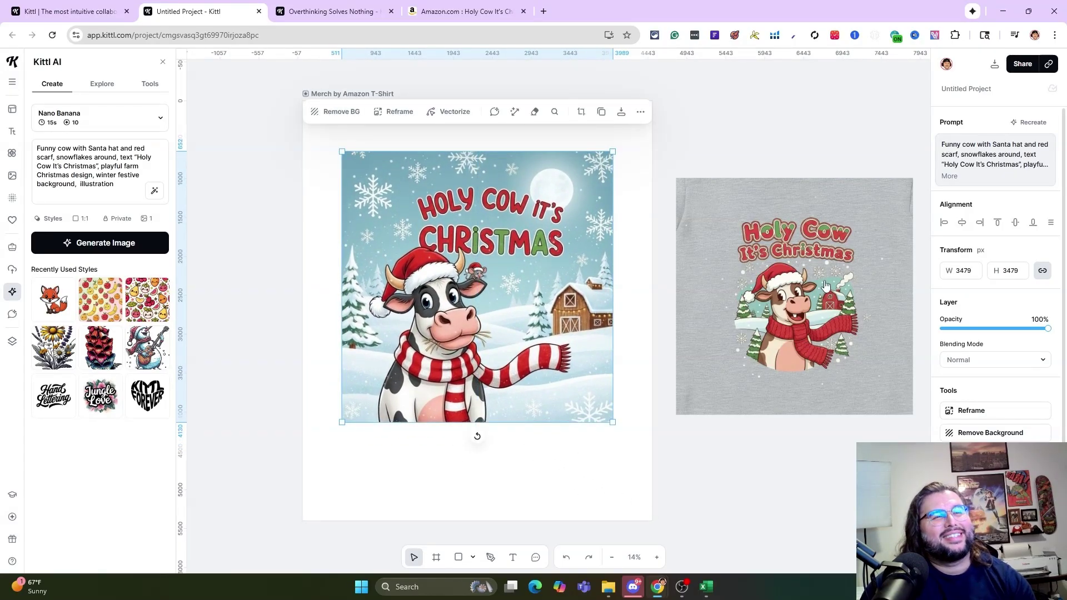
click(844, 253)
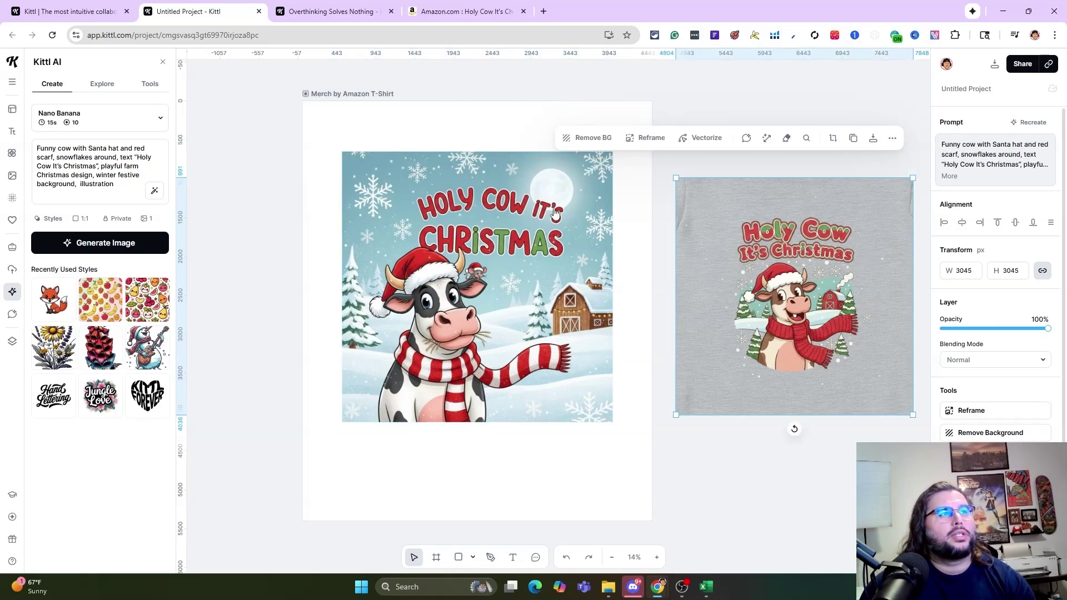
- Shrink the snowy-landscape cow image to about 2342 px square and swap its place with the gray-fabric image so the latter is on the artboard
click(613, 421)
drag(615, 421, 541, 348)
drag(449, 257, 801, 467)
drag(823, 242, 502, 236)
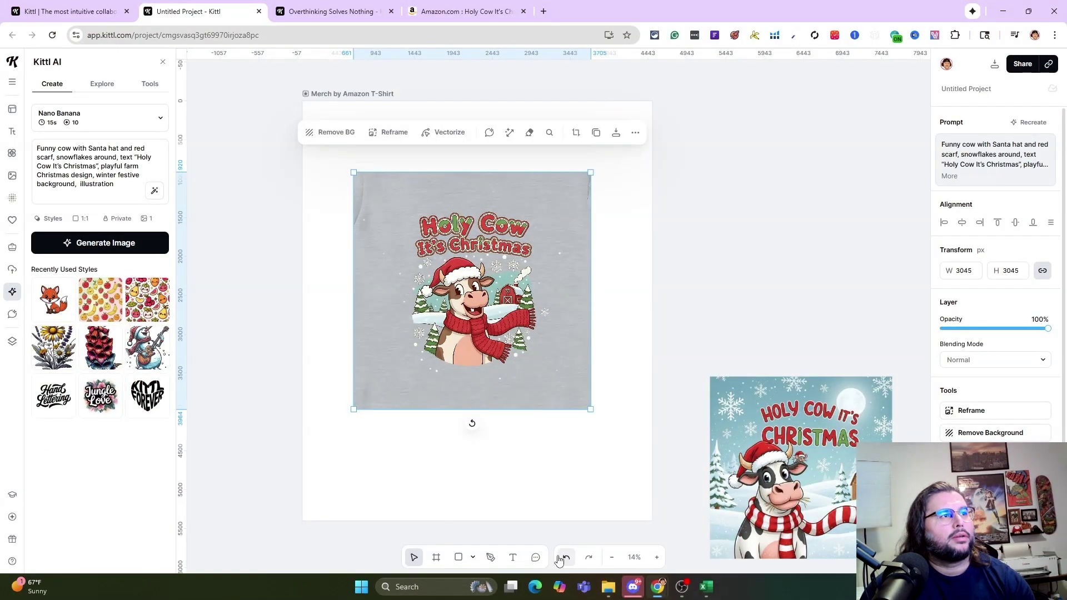
- Remove the gray-fabric background from the cow design and enlarge the design on the artboard to about 3033 × 3780 px
click(986, 435)
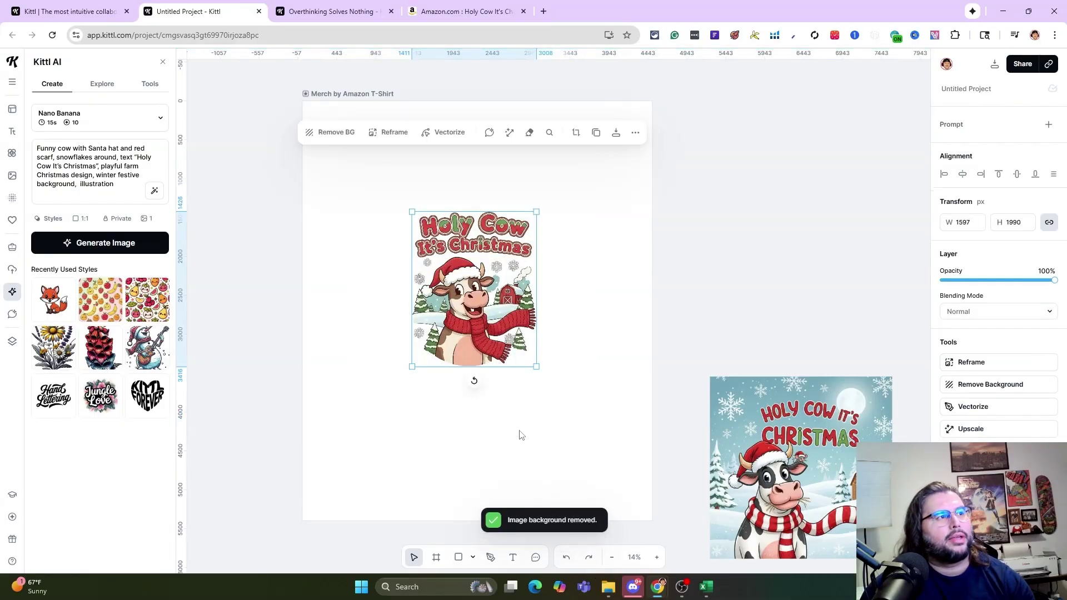
drag(542, 370, 501, 371)
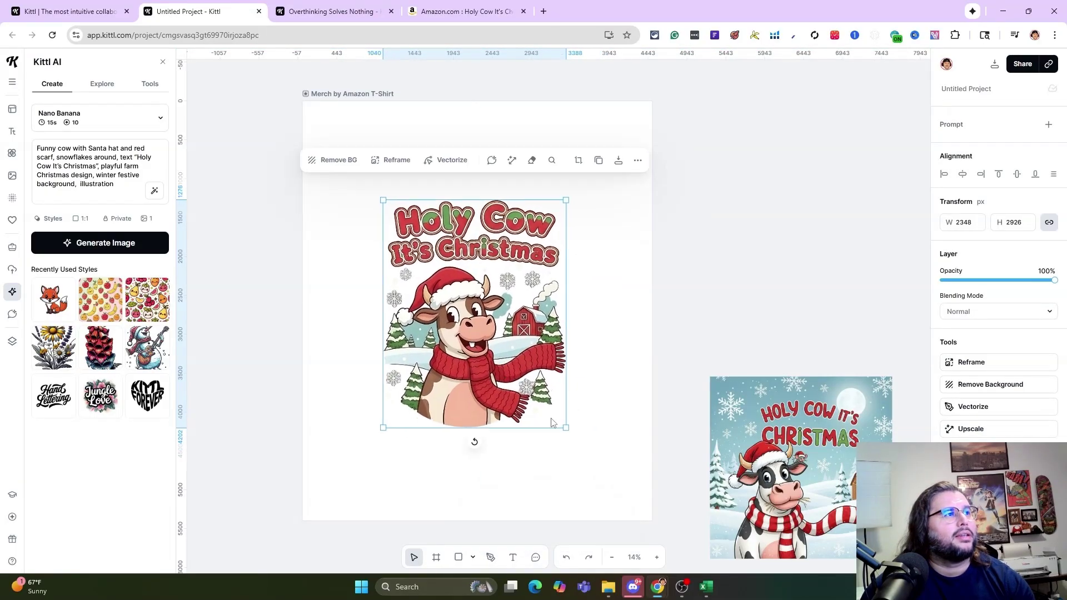
click(743, 292)
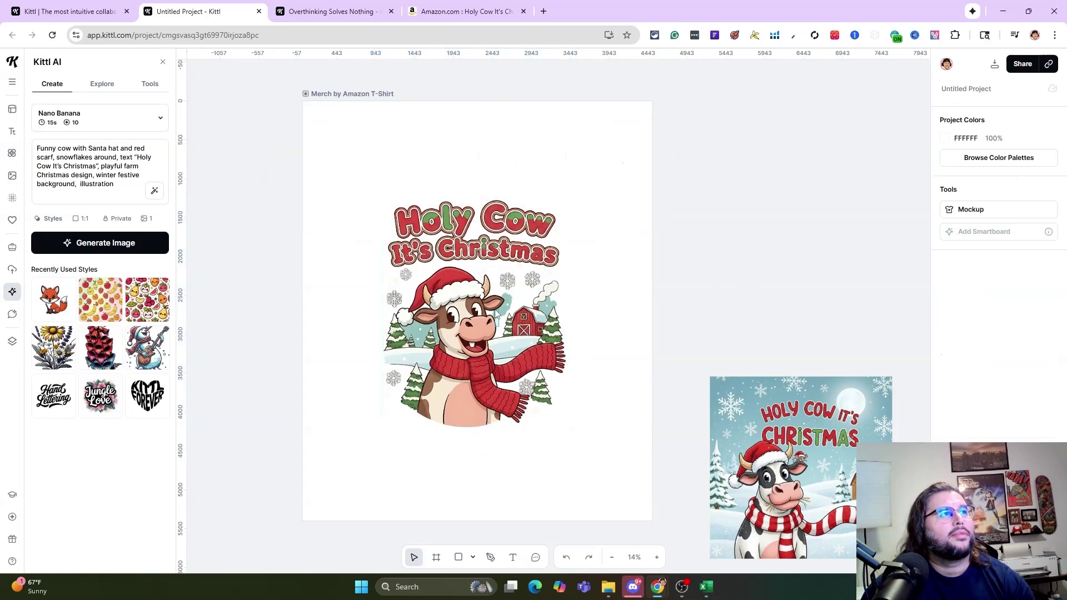
click(497, 314)
drag(593, 397, 595, 421)
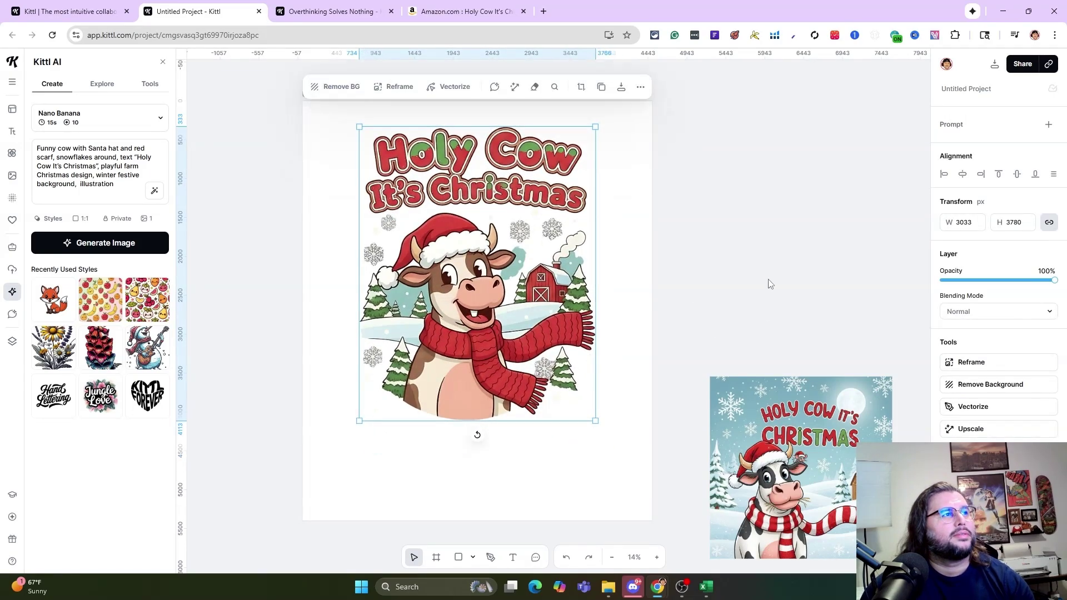
click(770, 292)
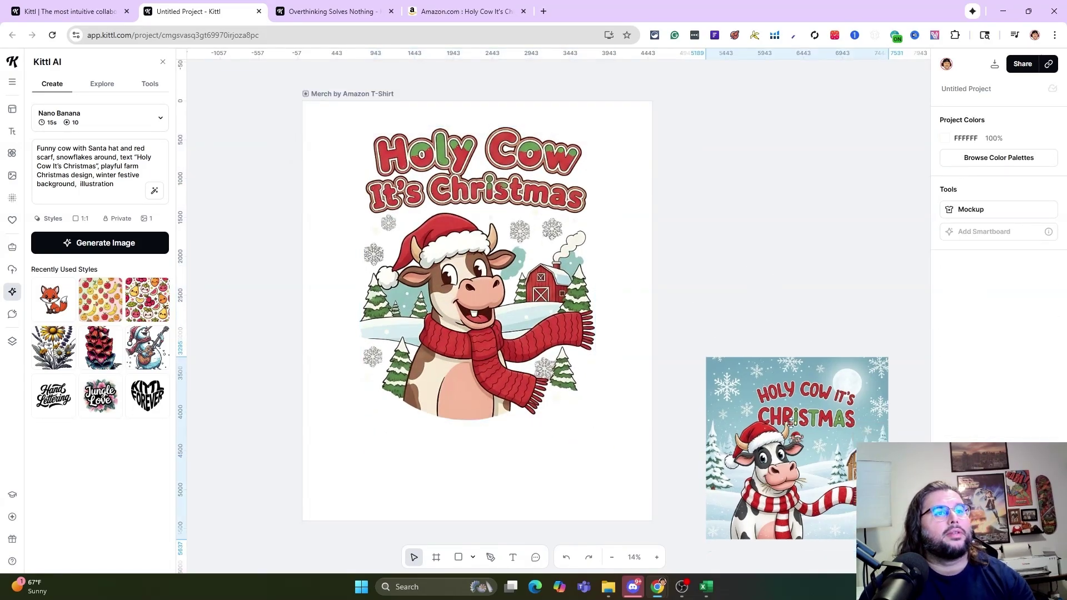
- Move the snowy-landscape cow image up beside the artboard's middle and remove its background
drag(793, 400, 785, 228)
click(980, 433)
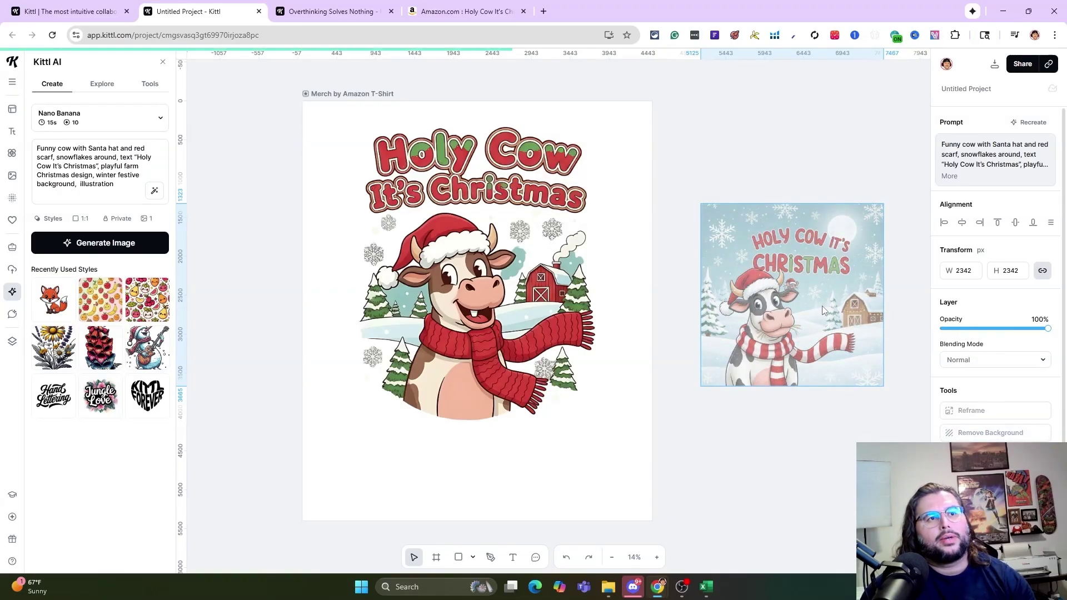
- Enlarge the cutout black-and-white cow to about 3058 × 2659 px and place it beside the artboard's upper part
drag(808, 361, 751, 285)
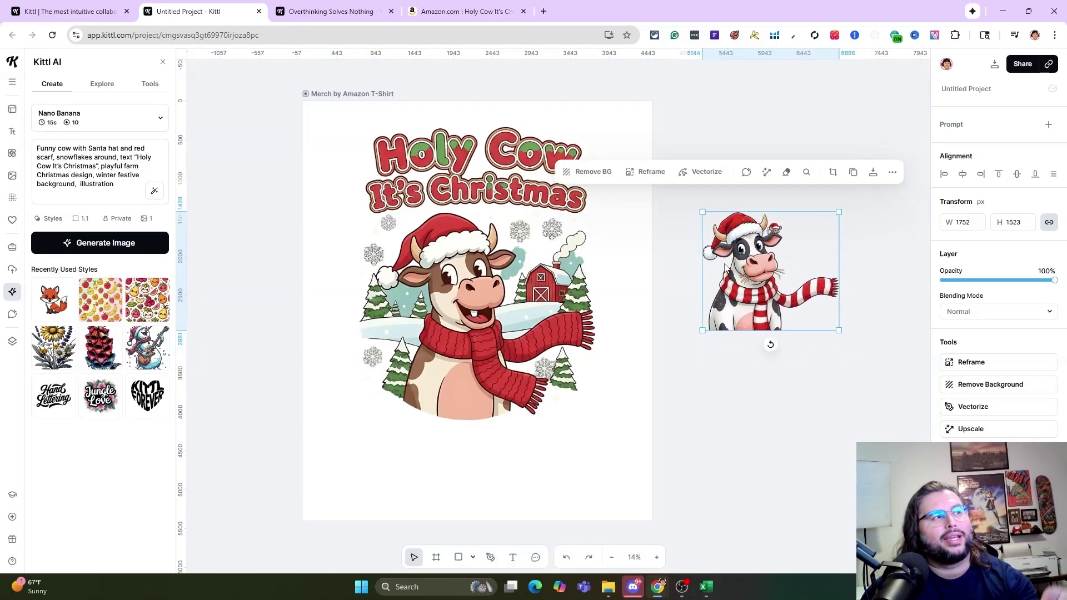
drag(772, 268, 762, 281)
drag(830, 343, 917, 436)
drag(778, 312, 769, 211)
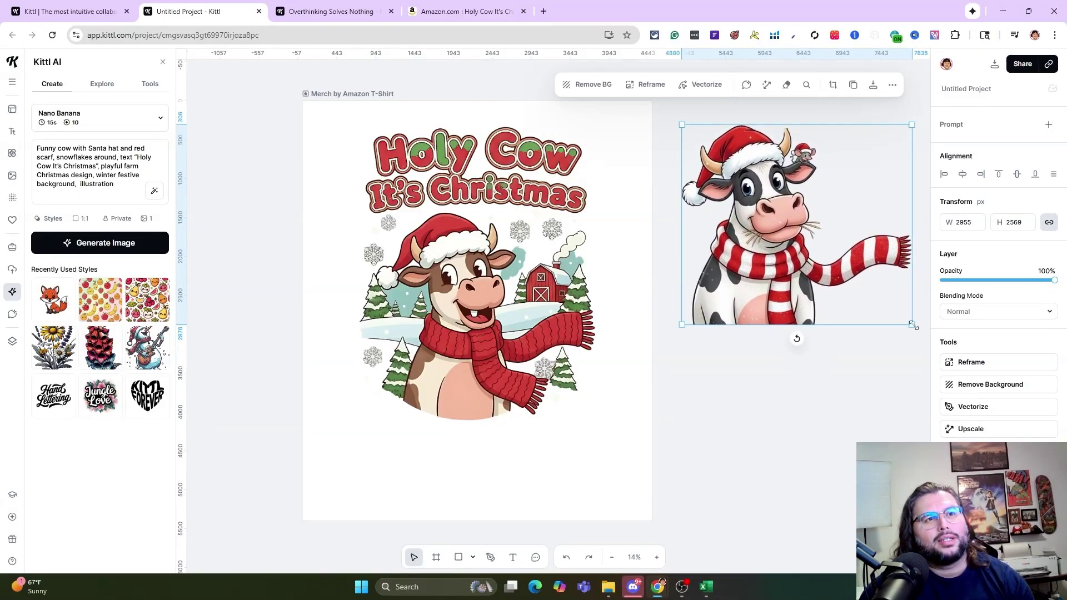
drag(913, 326, 920, 333)
drag(817, 294, 802, 250)
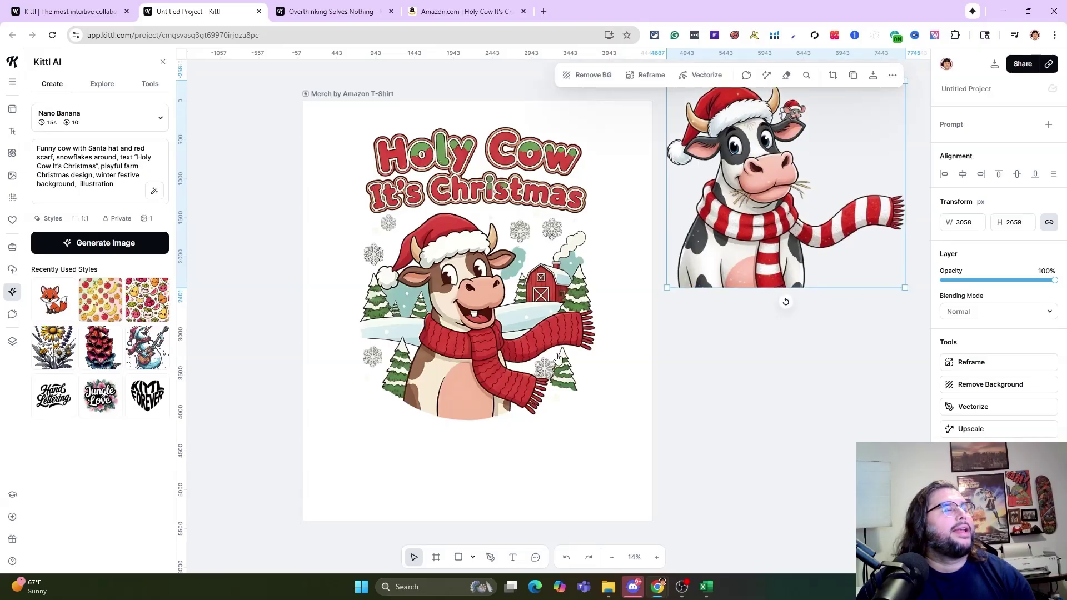
- Nudge the "Holy Cow It's Christmas" design slightly upward on the Merch by Amazon artboard
click(280, 163)
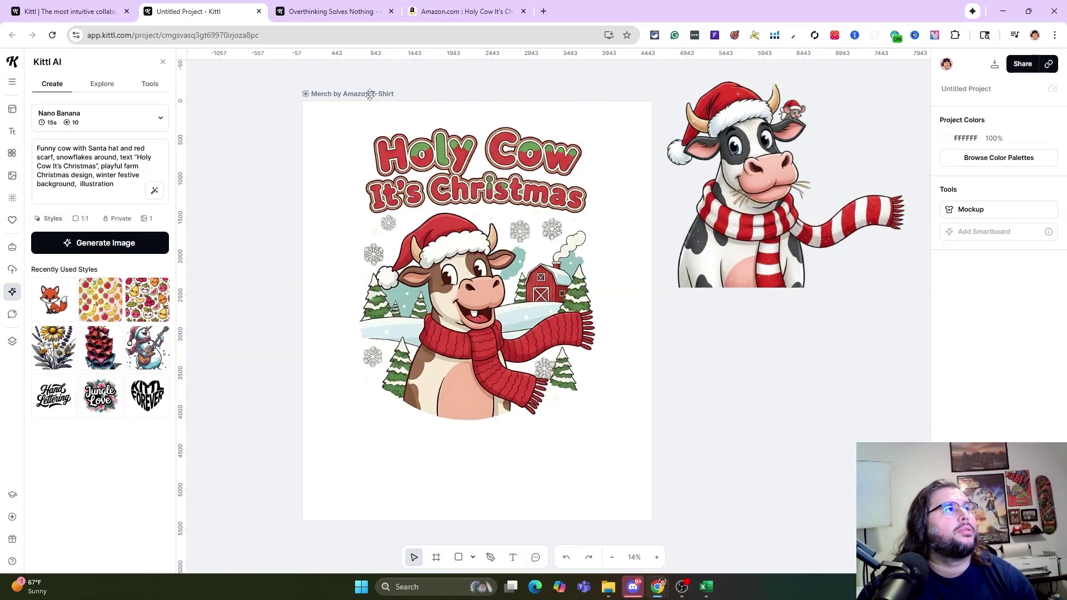
drag(459, 224, 457, 210)
click(335, 96)
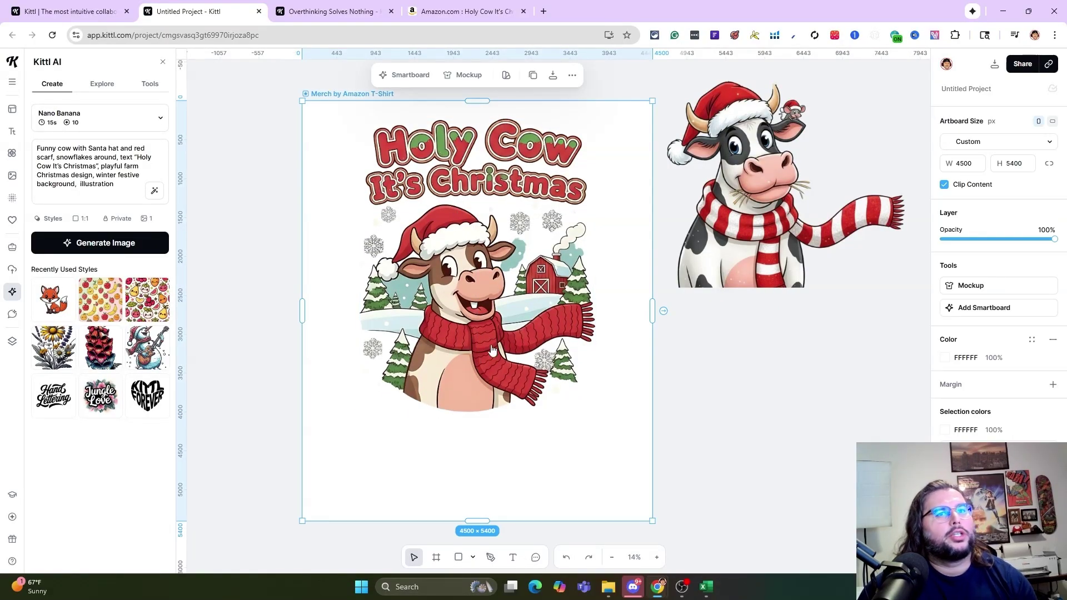
- Resize the cutout black-and-white cow to about 2810 × 2443 px and move it above the artboard's level
drag(768, 197, 774, 184)
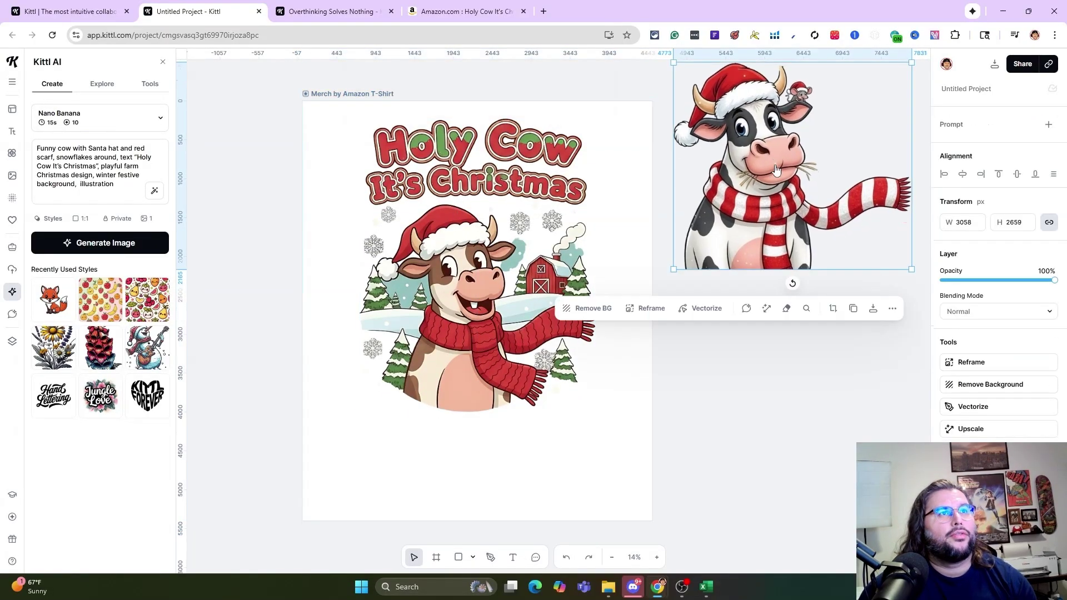
drag(911, 270, 892, 252)
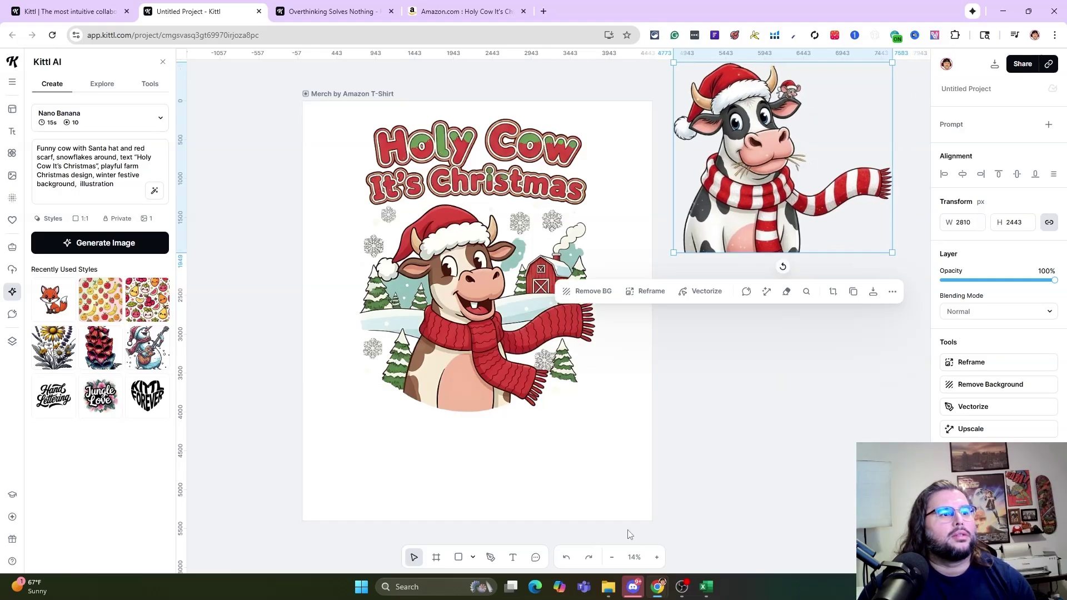
click(612, 557)
drag(479, 386, 488, 238)
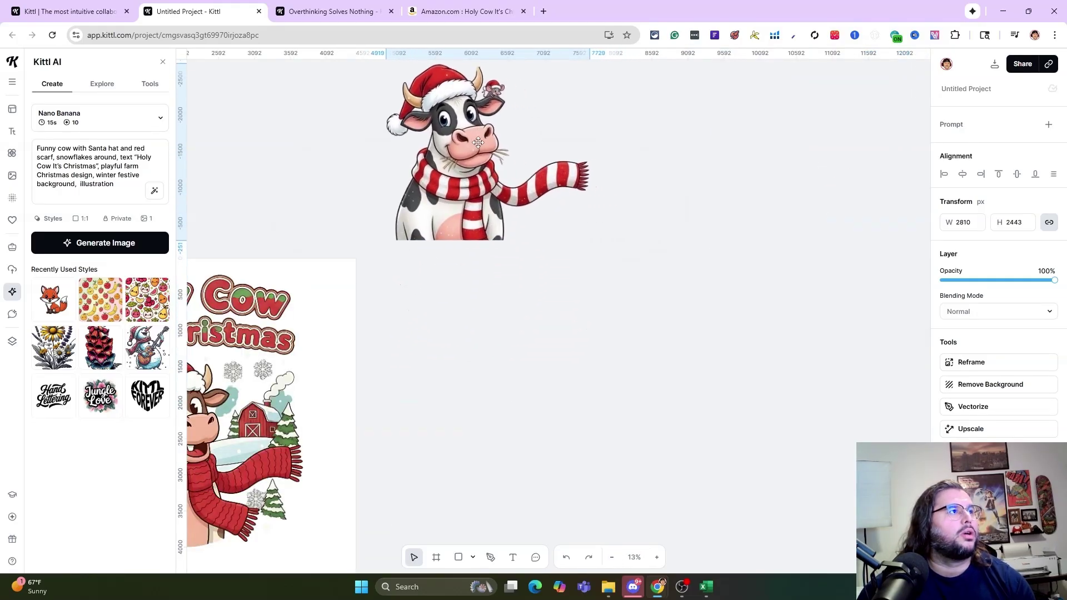
key(Escape)
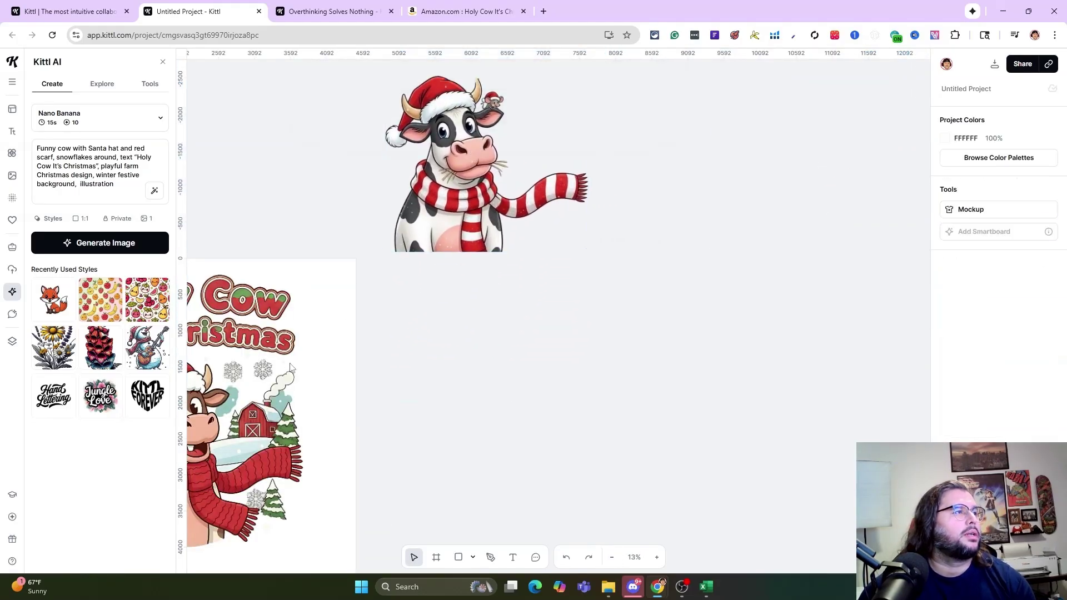
- Add a Smartboard linked to the Merch by Amazon artboard that holds the red-scarf cow design
click(236, 300)
click(612, 557)
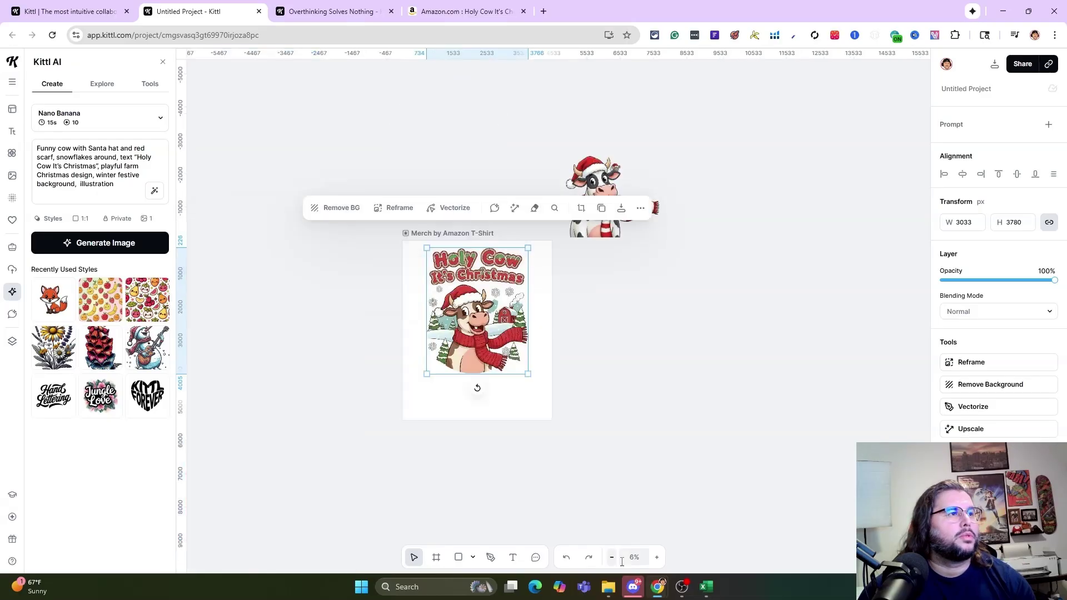
click(656, 557)
click(762, 401)
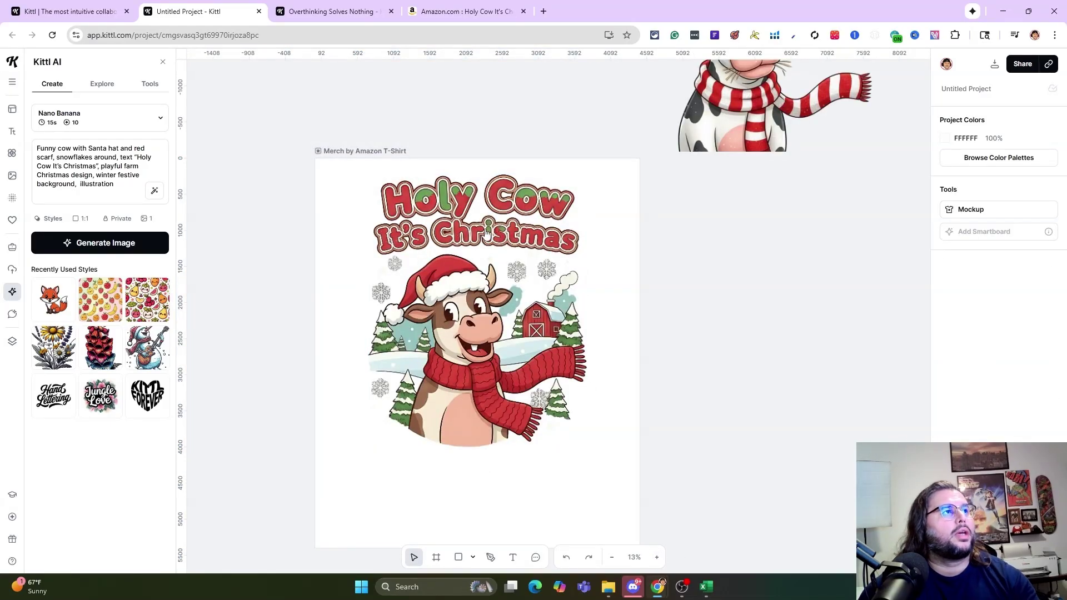
click(528, 192)
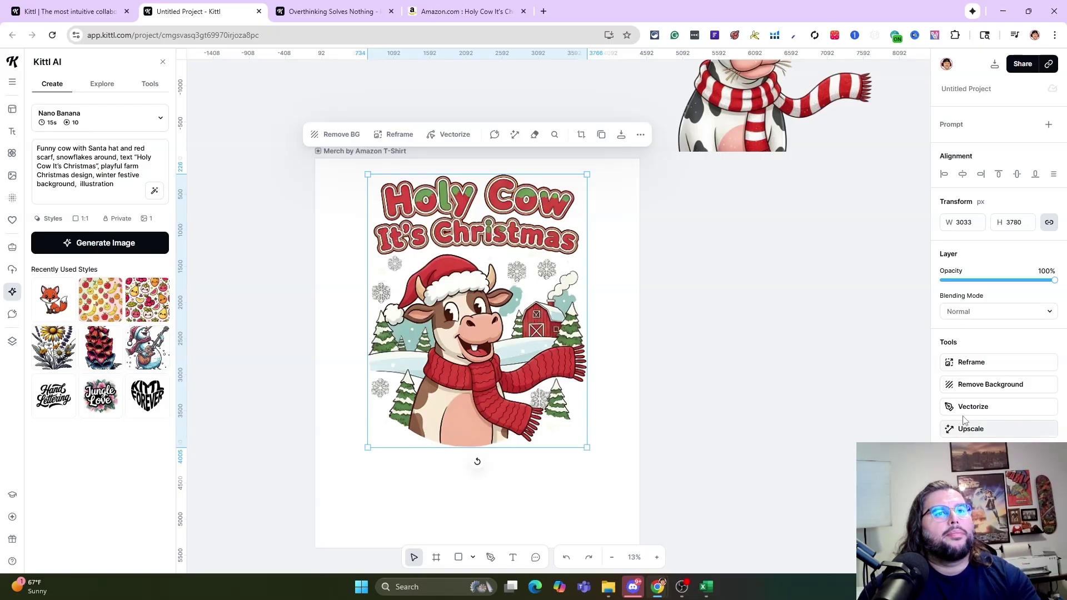
click(371, 153)
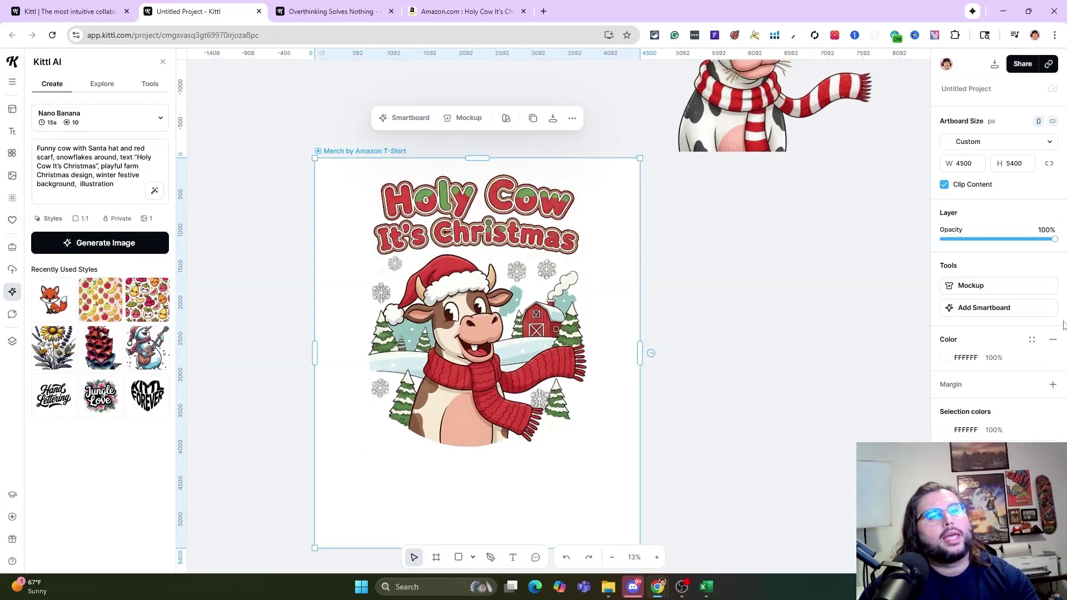
click(977, 310)
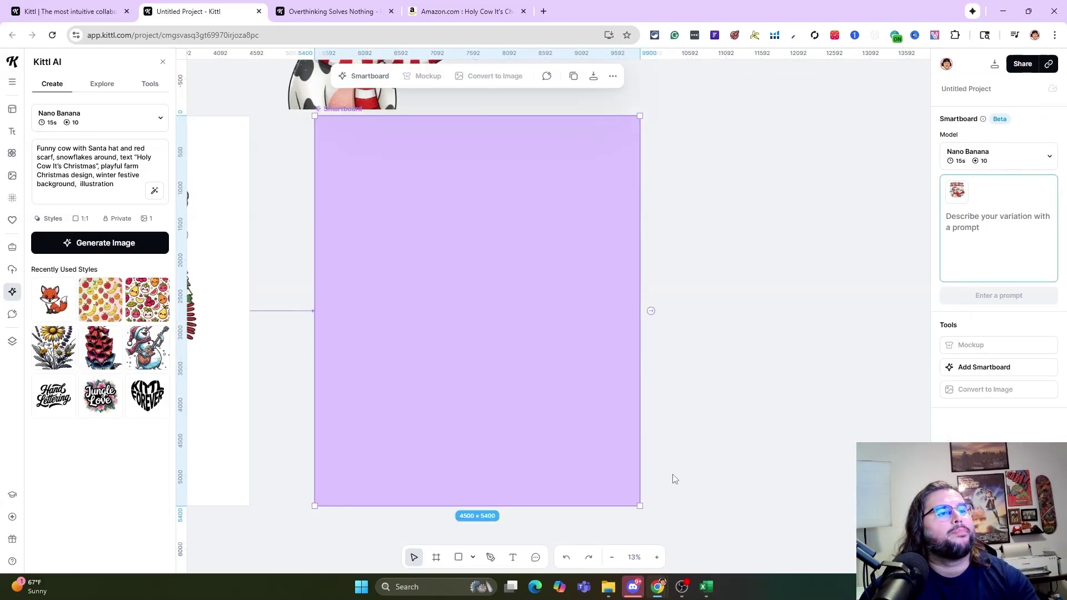
- Prompt the new Smartboard with "Change the scarf to green" and generate the variation with Nano Banana
click(1007, 201)
text(Change the scarf to green)
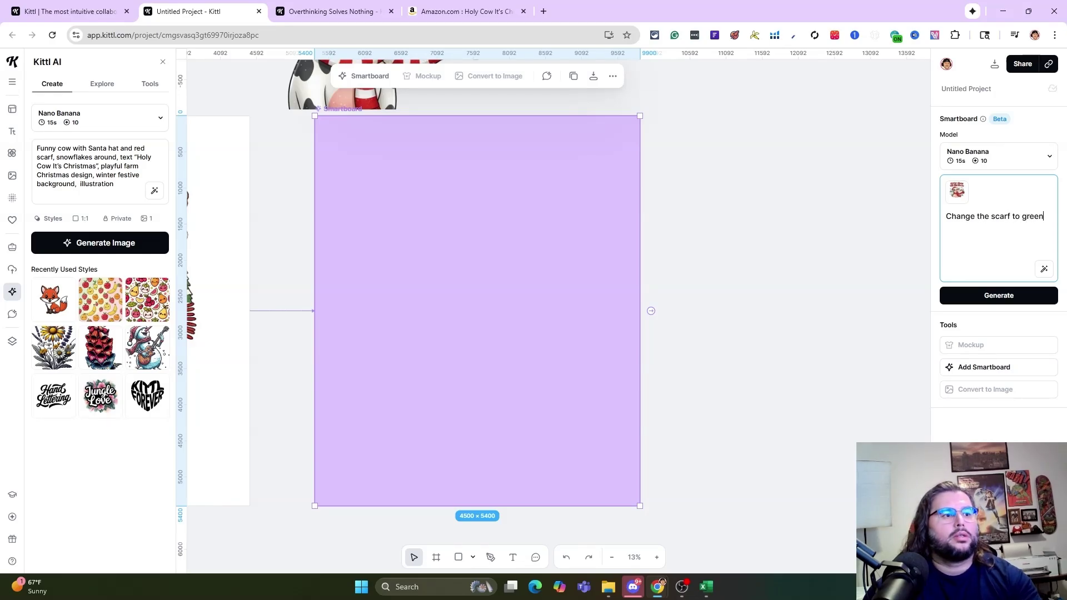
click(239, 350)
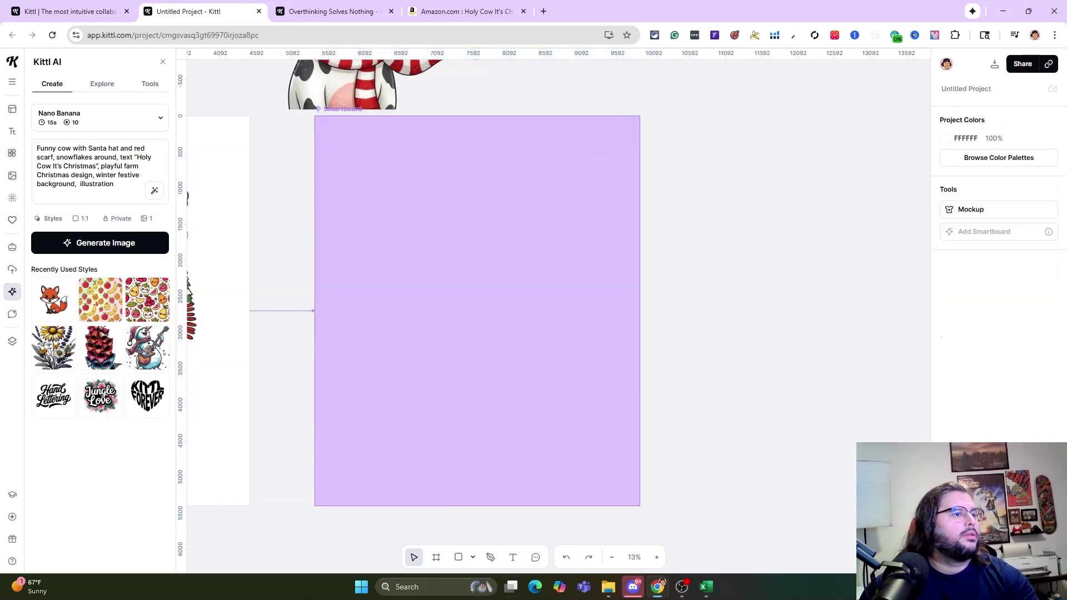
key(Tab)
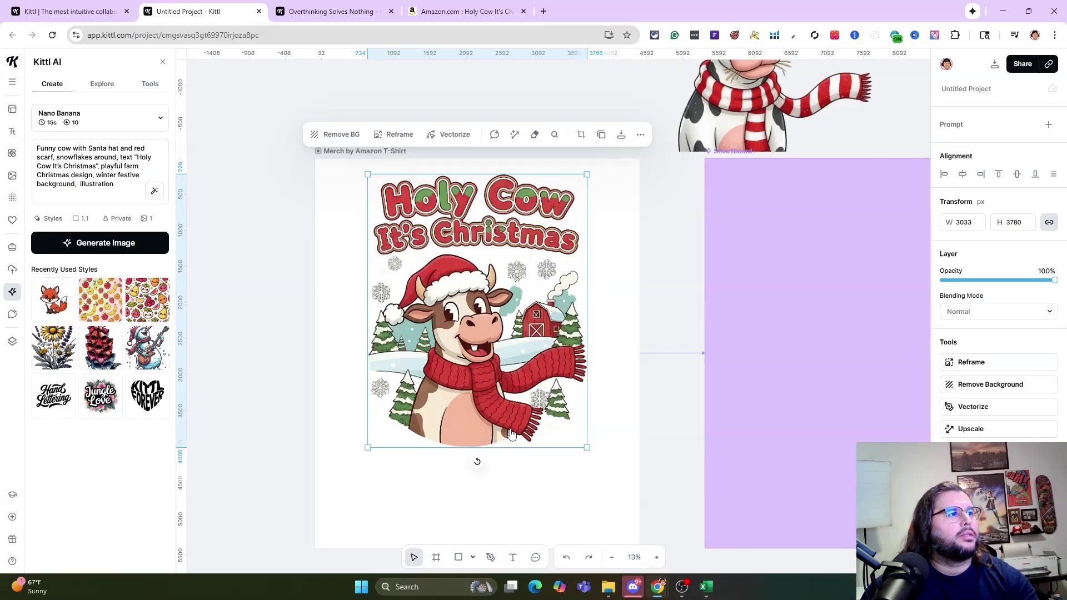
click(763, 375)
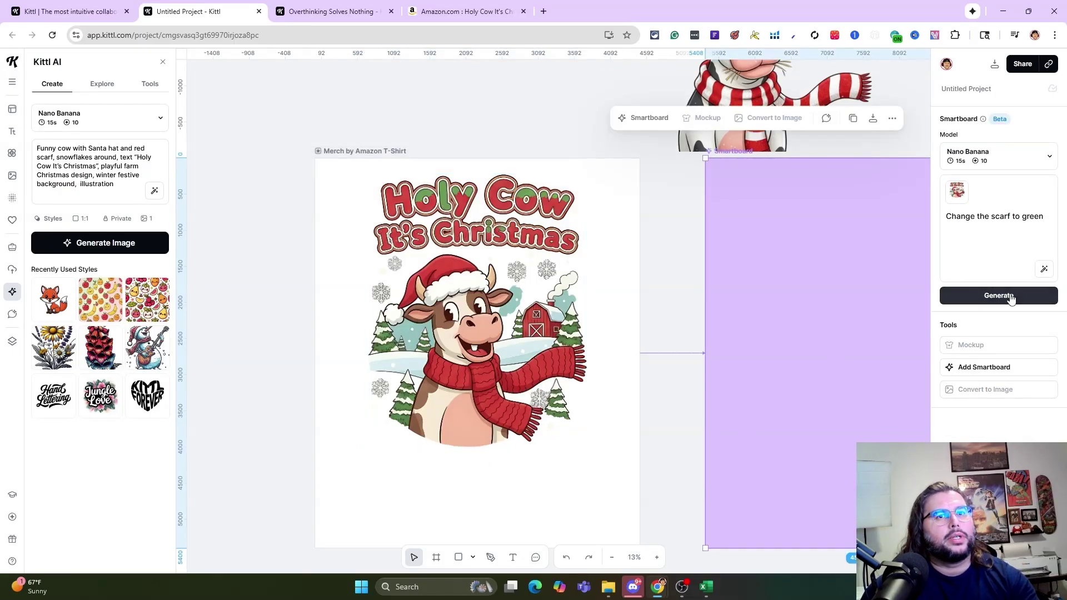
click(1000, 296)
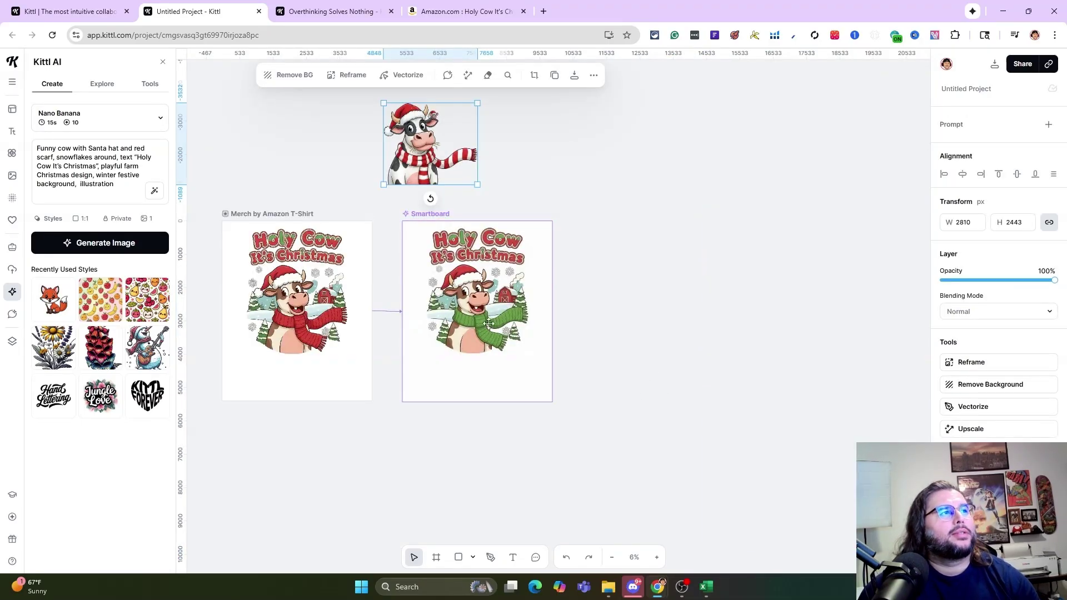
- Copy the text "Holy Cow It's Christmas" wording from the image prompt and add a second Smartboard to the Merch by Amazon artboard
click(471, 308)
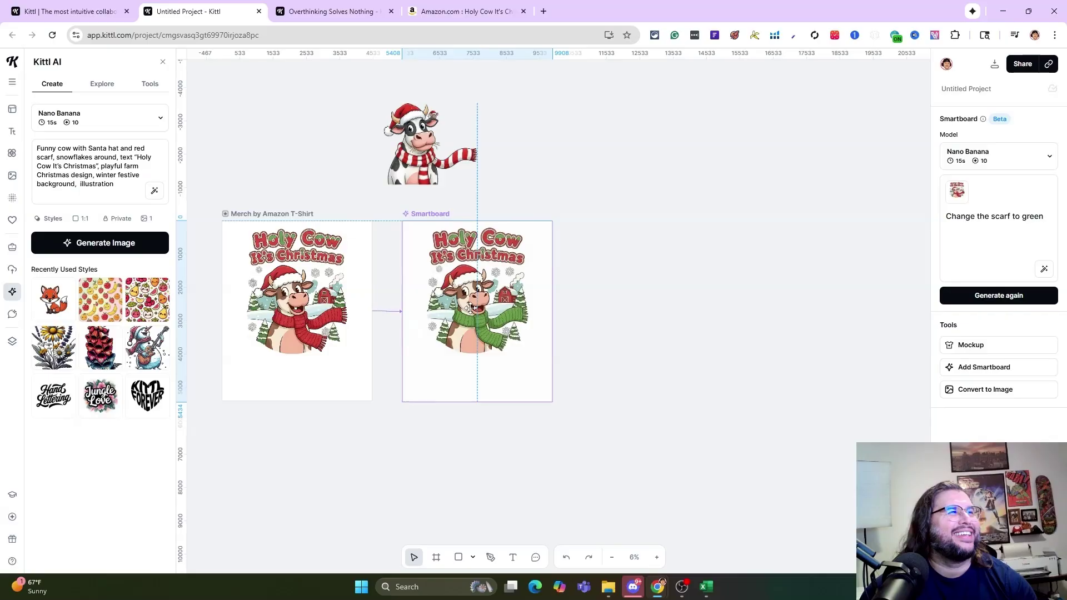
click(305, 240)
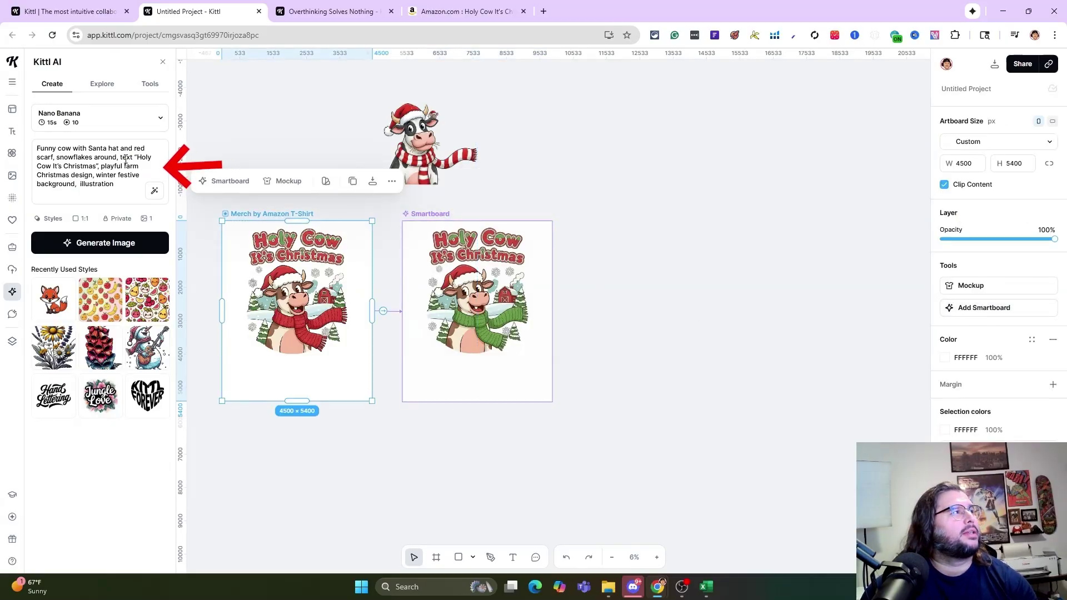
drag(120, 157, 64, 166)
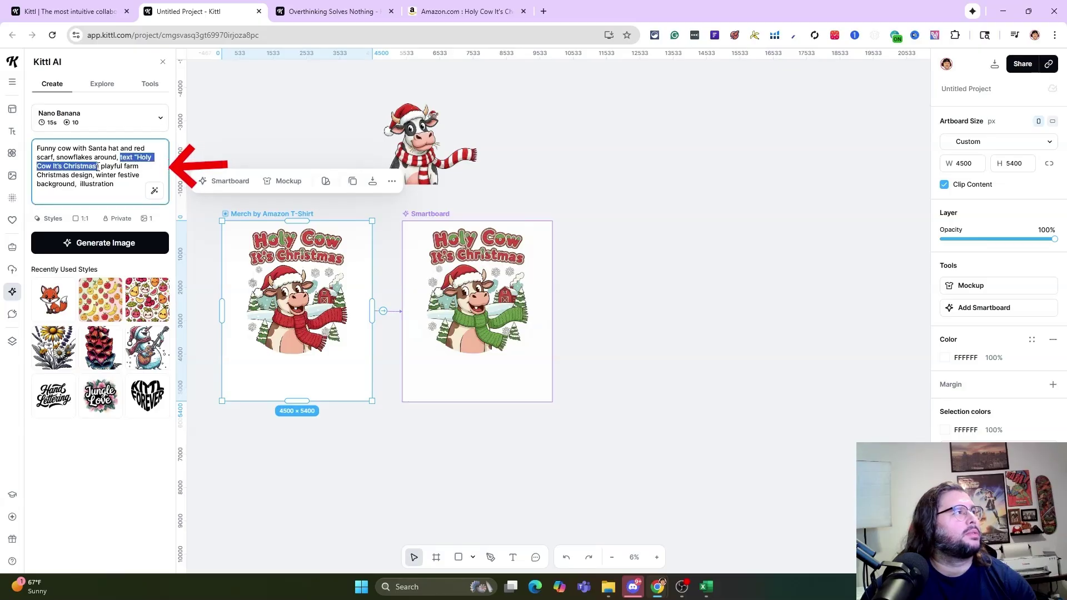
click(126, 158)
drag(119, 158, 100, 166)
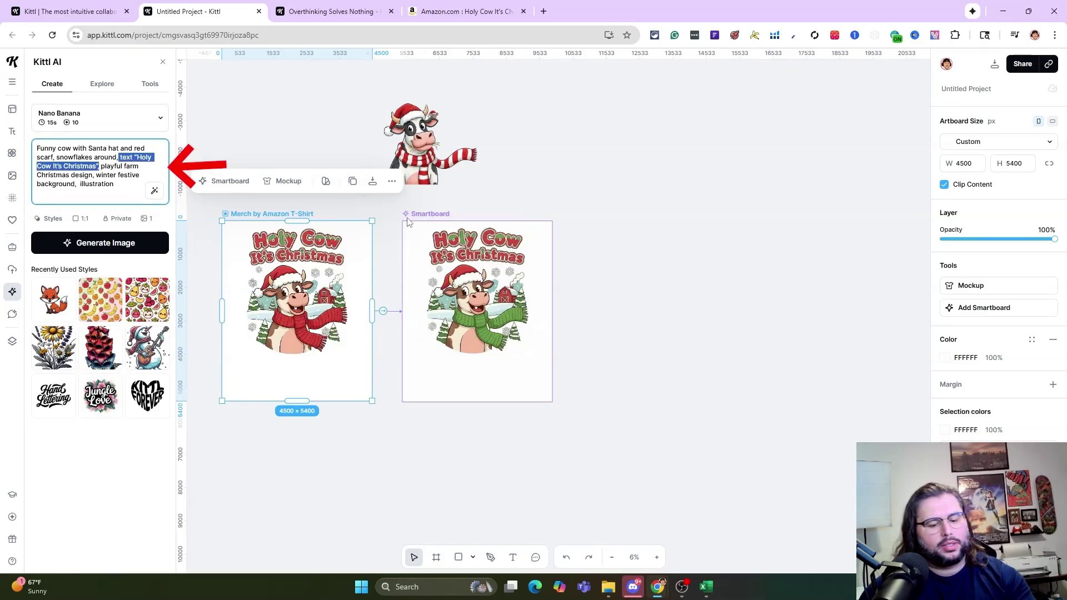
click(740, 304)
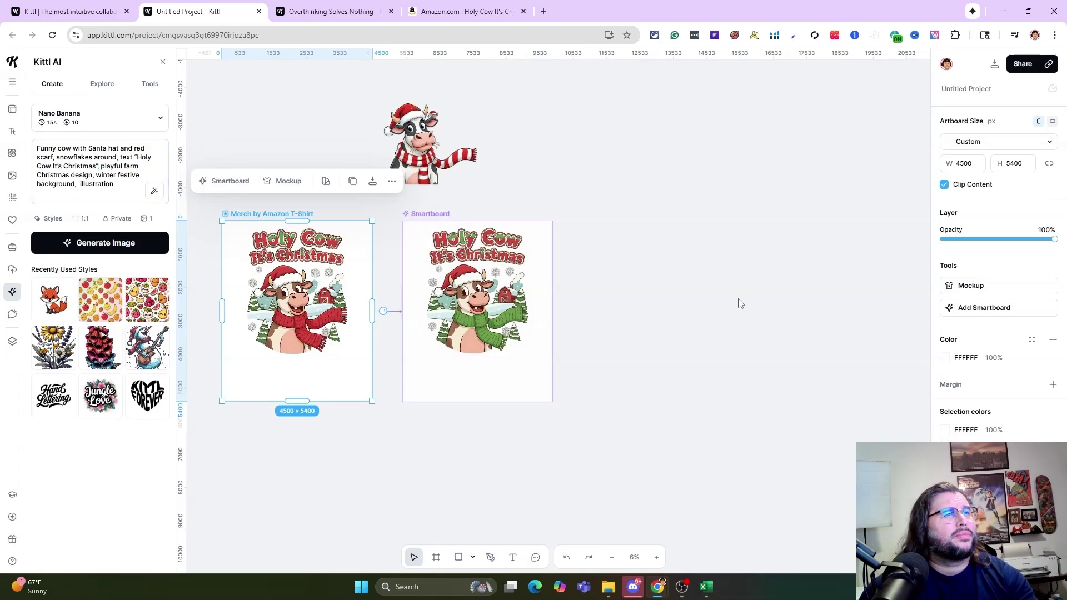
click(979, 309)
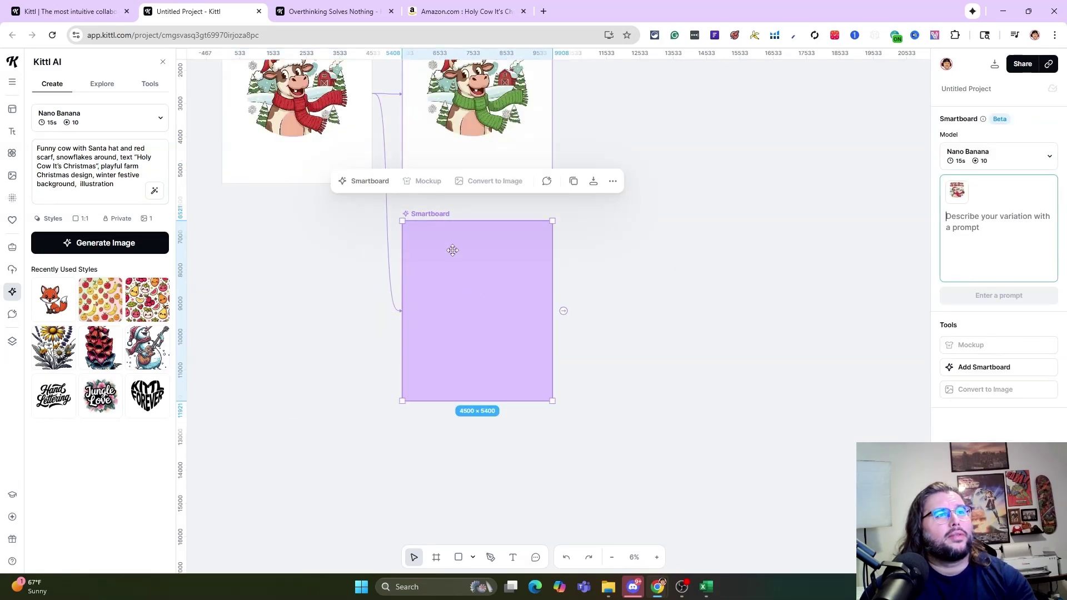
- Prompt the second Smartboard with "Change to all white text "Holy Cow It's Christmas"" and generate the variation
text(text "Holy Cow It’s Christmas",)
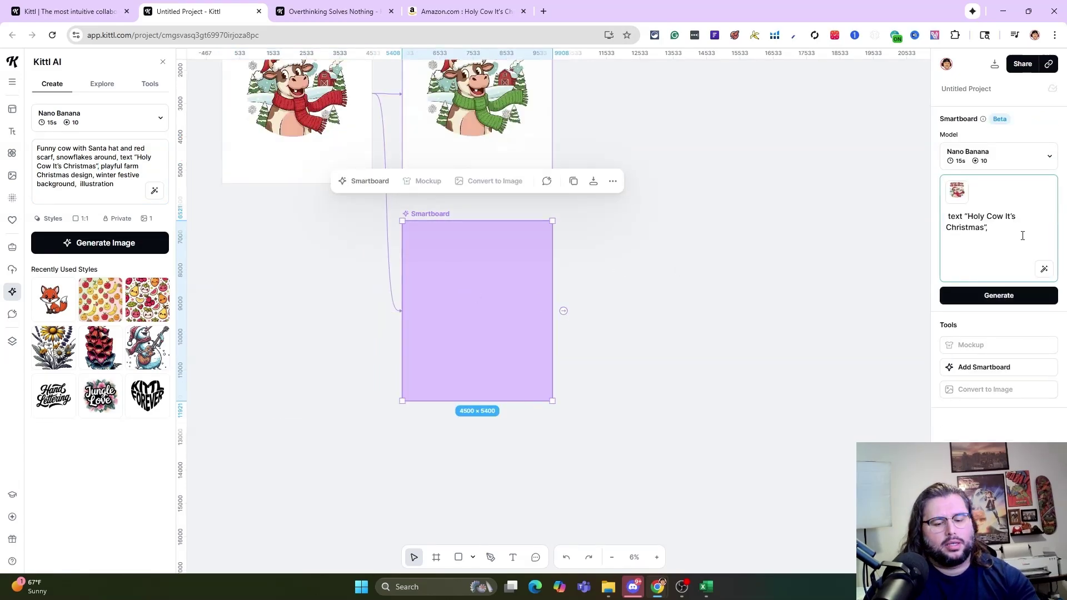
text(Ch)
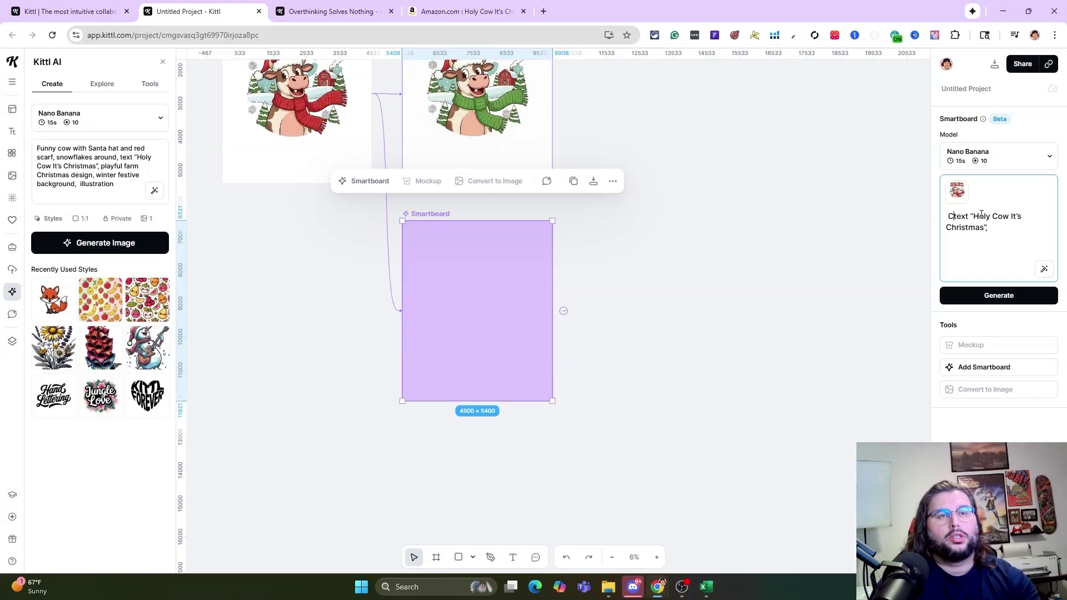
text(ange to all )
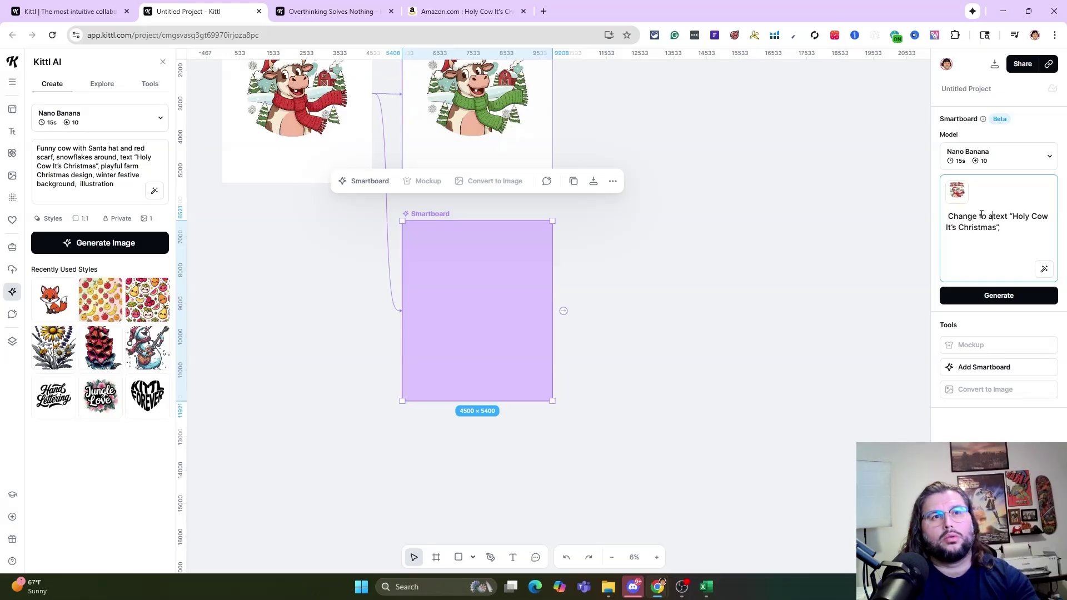
text(white)
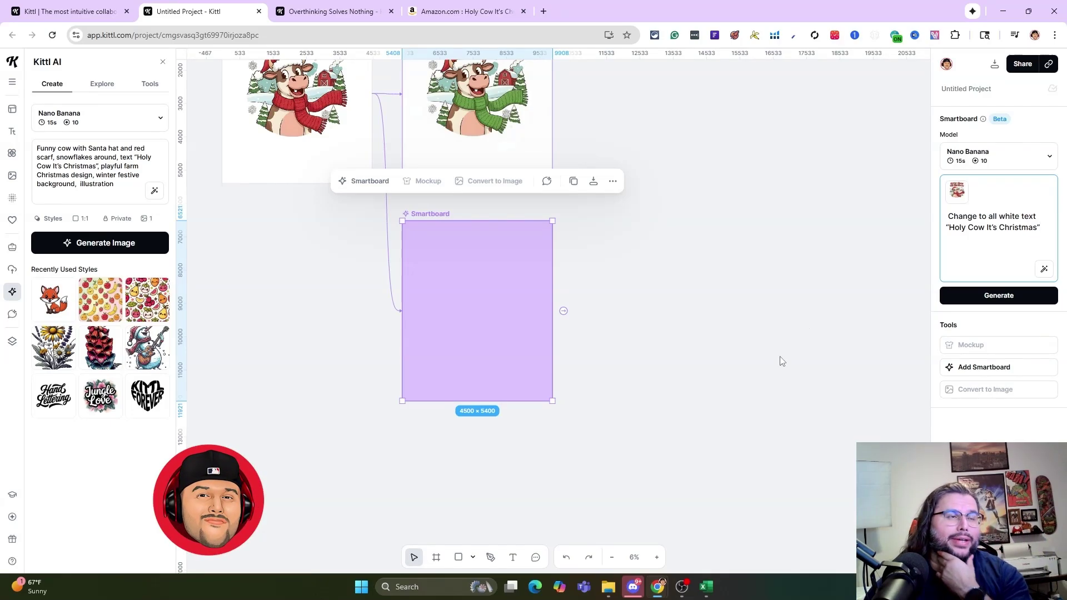
scroll(667, 464, up, 2)
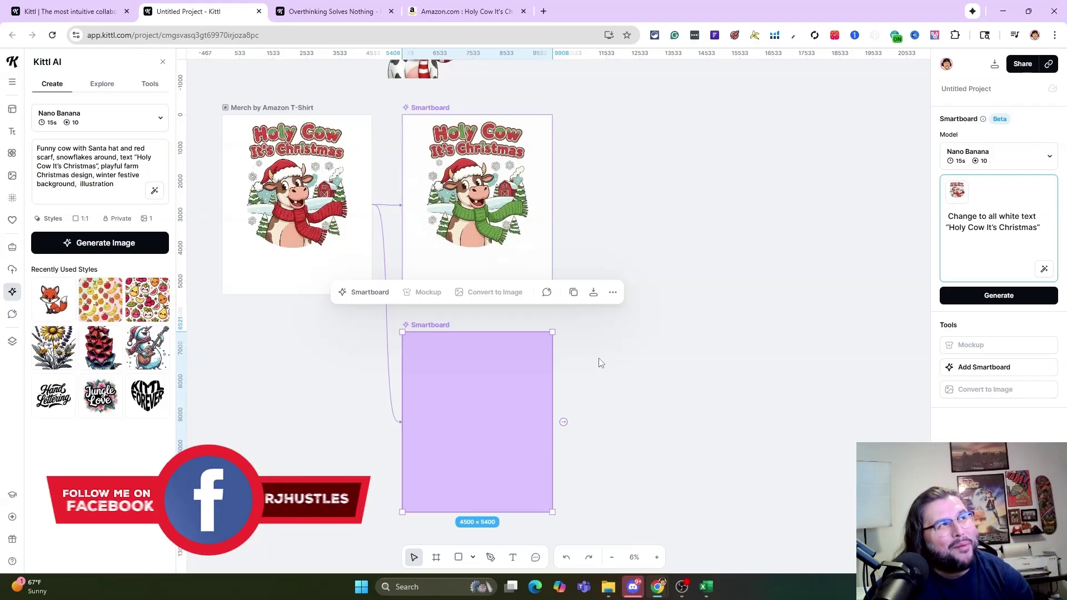
click(988, 299)
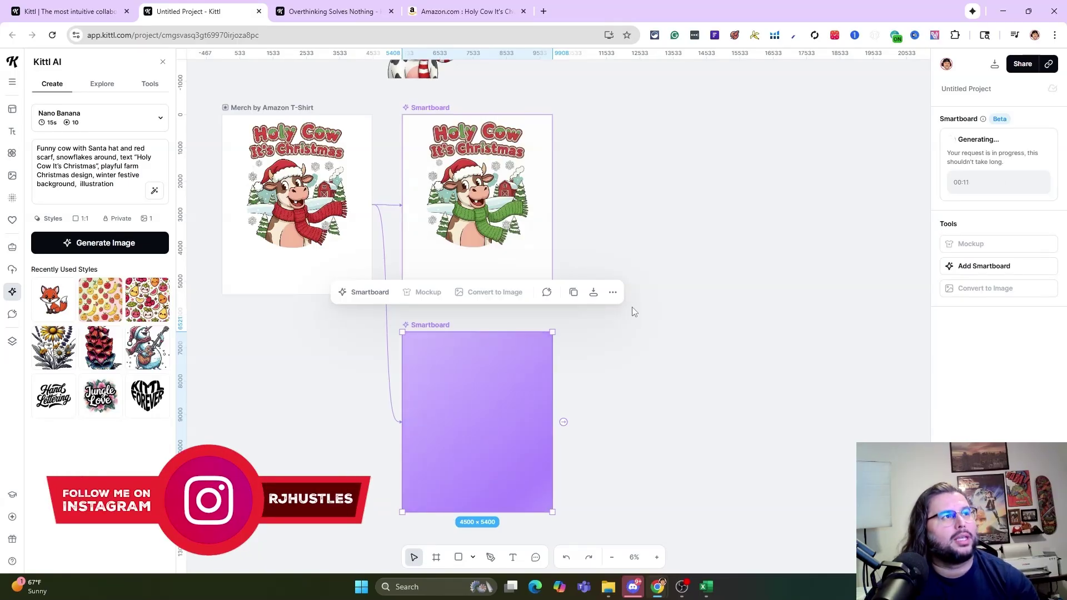
- Extend the green-scarf Smartboard's prompt to "Change the scarf to green and red" and copy the prompt text
click(542, 214)
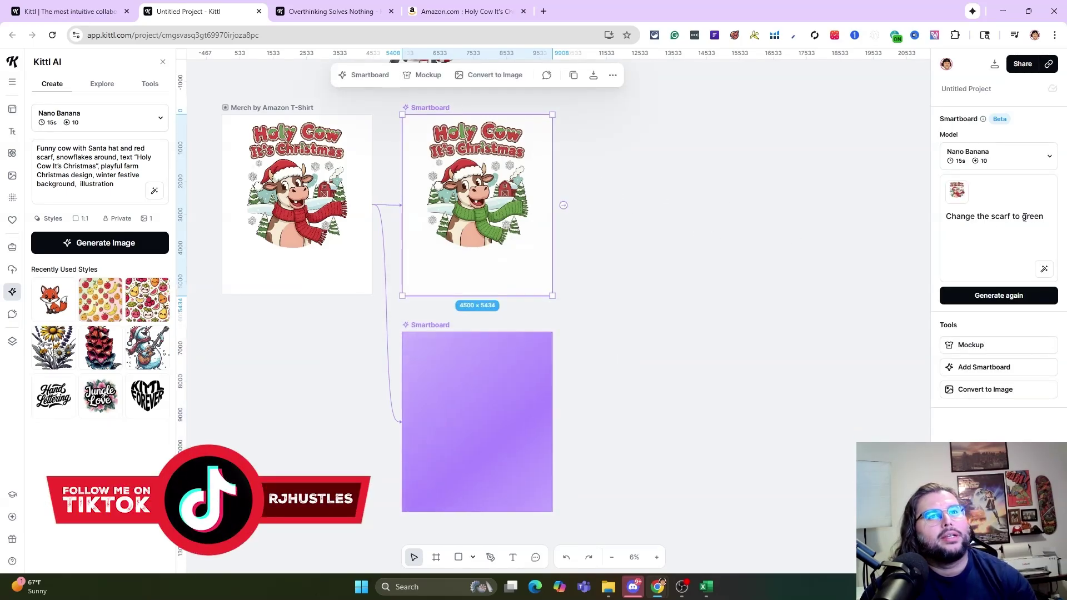
click(966, 234)
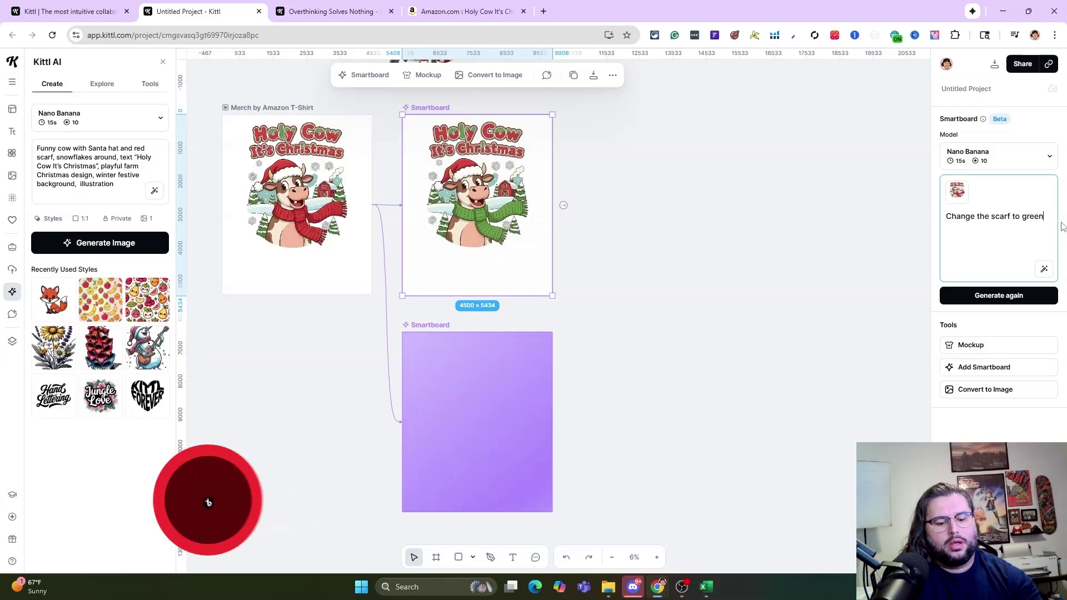
text(and red)
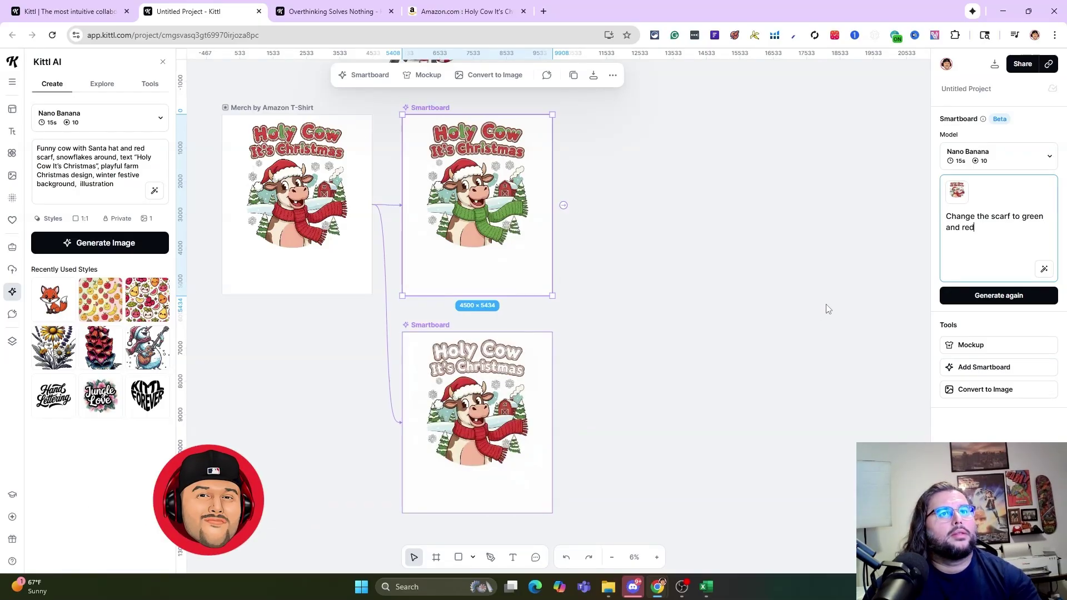
triple_click(988, 227)
key(ctrl+c)
click(445, 108)
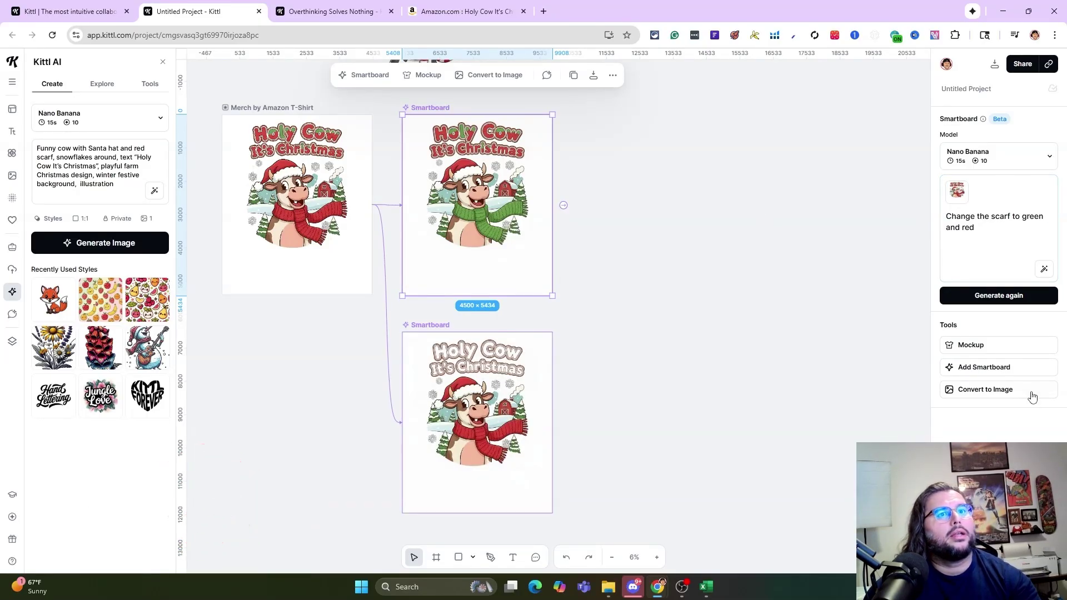
- Add a Smartboard to the green-scarf Smartboard, prompt it with "Change the scarf to green and red" and generate the variation
click(1005, 368)
key(ctrl+v)
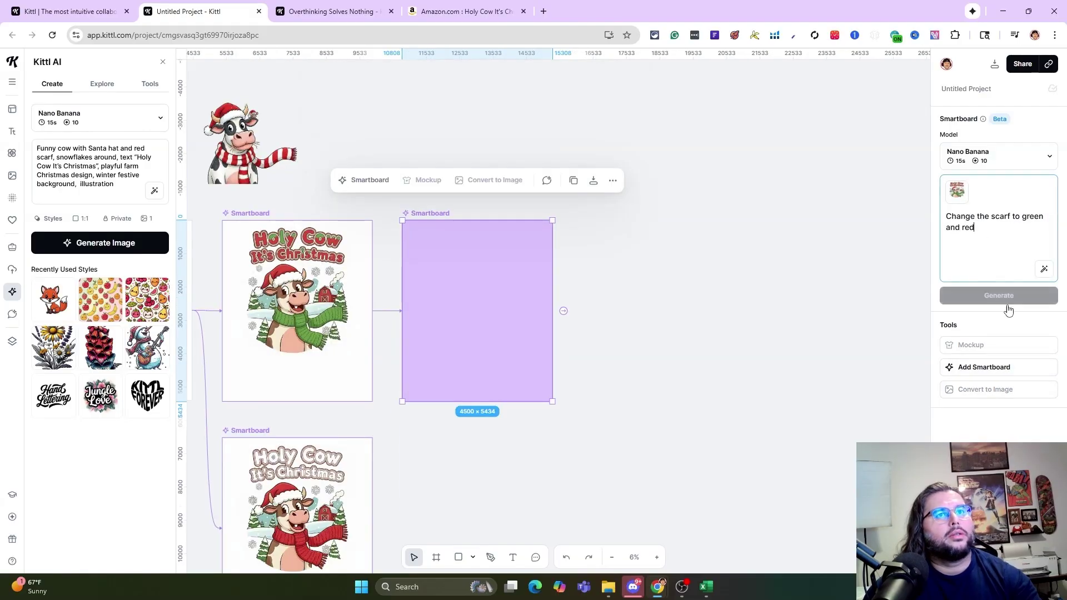
click(998, 296)
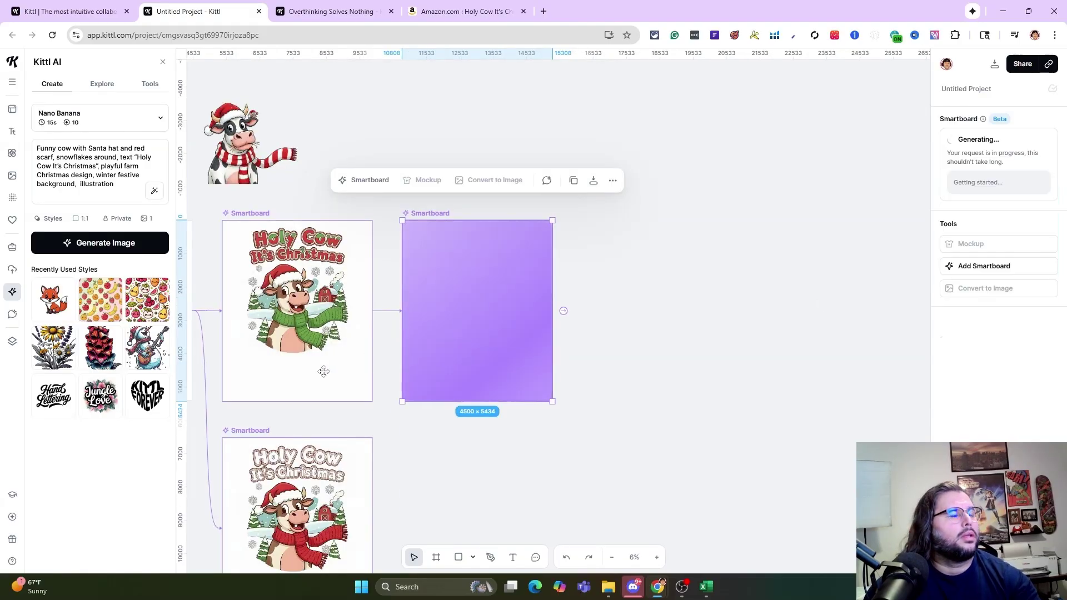
- Add a Smartboard to the white-text Smartboard, prompt it with "Change to all black text "Holy Cow It's Christmas"" and generate the variation
scroll(325, 369, down, 2)
click(368, 416)
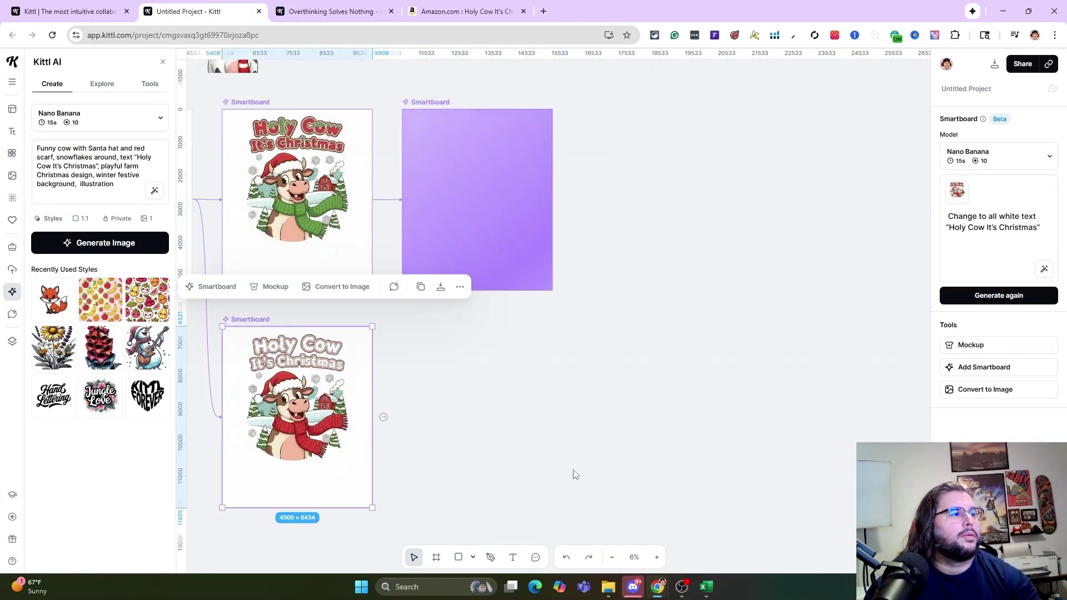
click(657, 557)
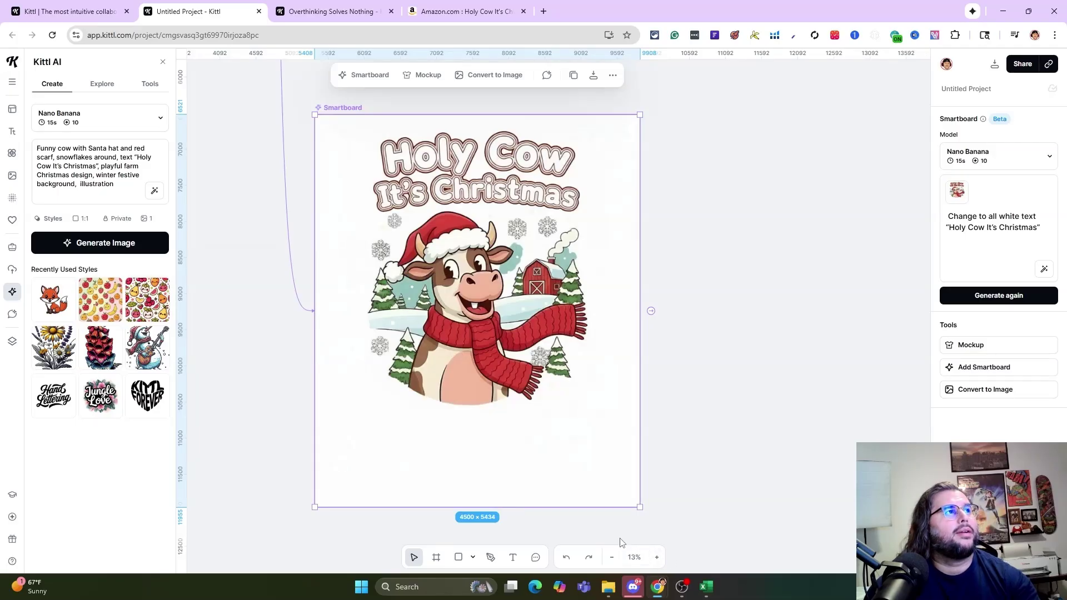
click(611, 558)
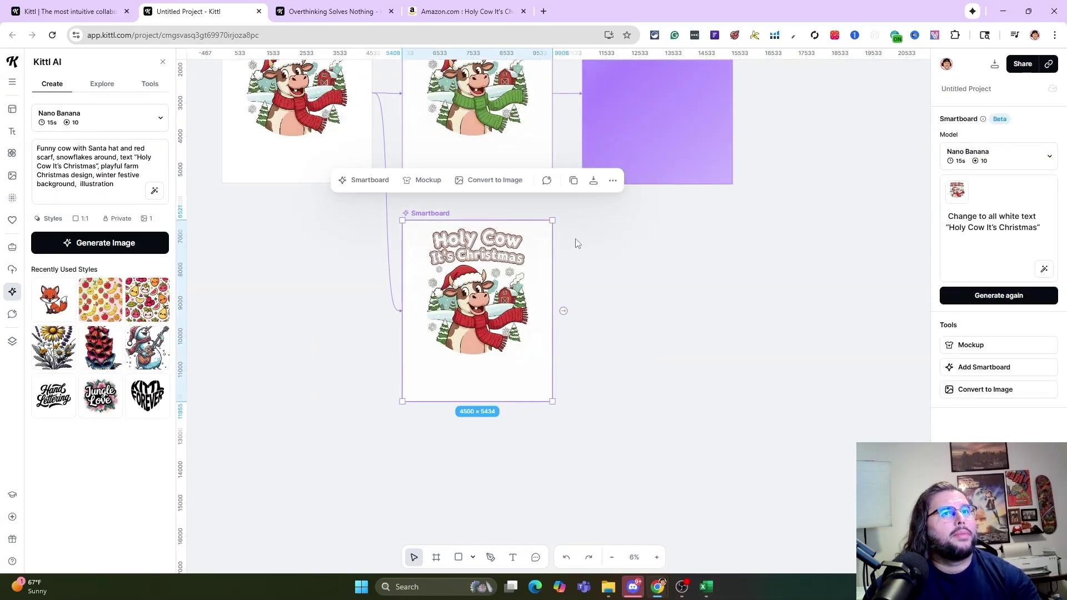
triple_click(1000, 221)
key(ctrl+c)
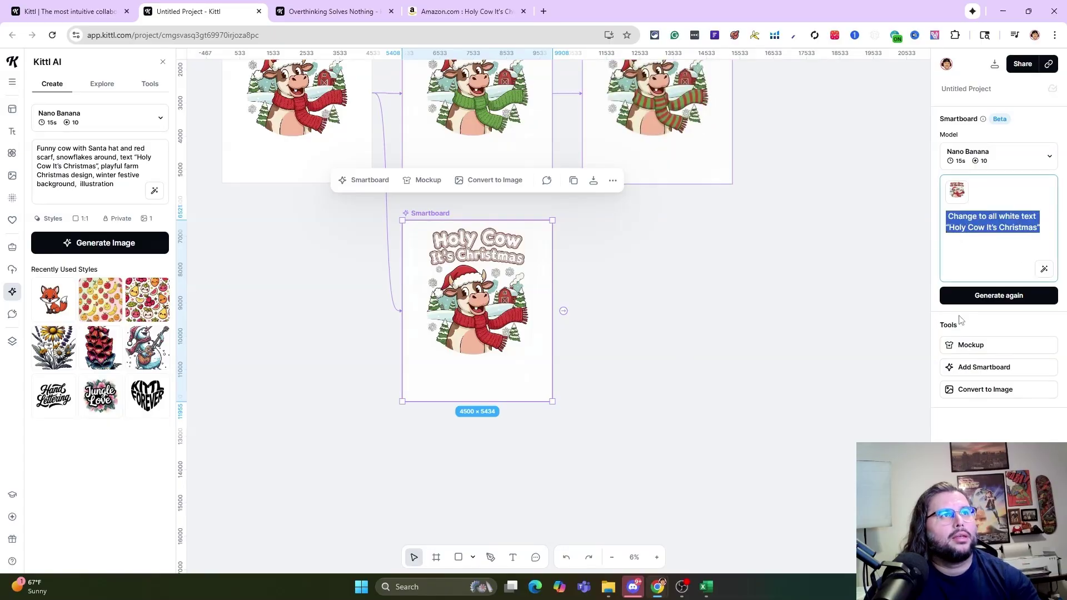
click(973, 367)
key(ctrl+v)
double_click(1008, 215)
text(black)
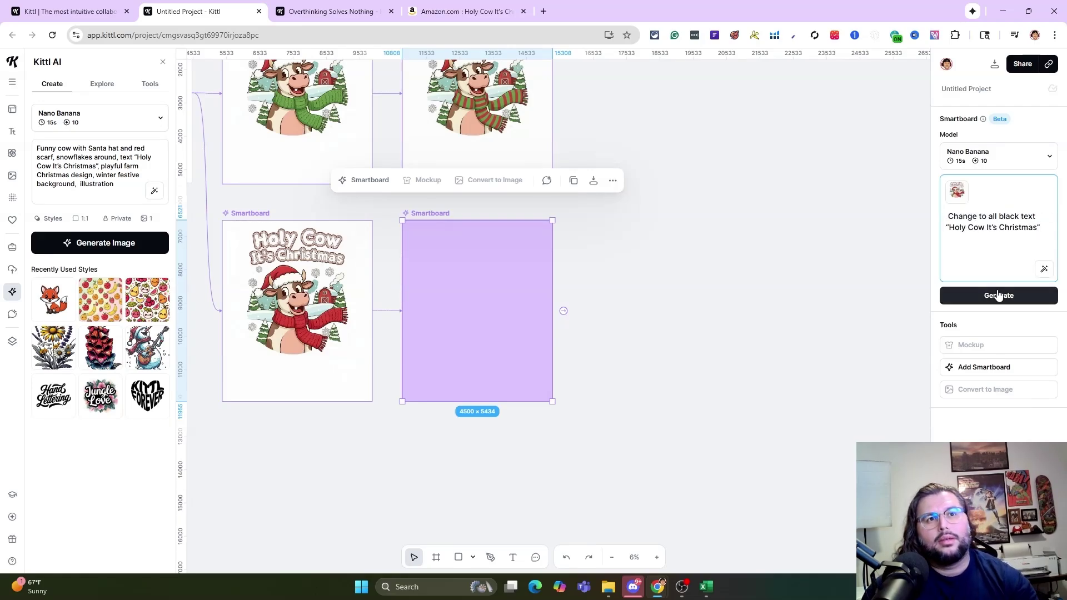
click(998, 296)
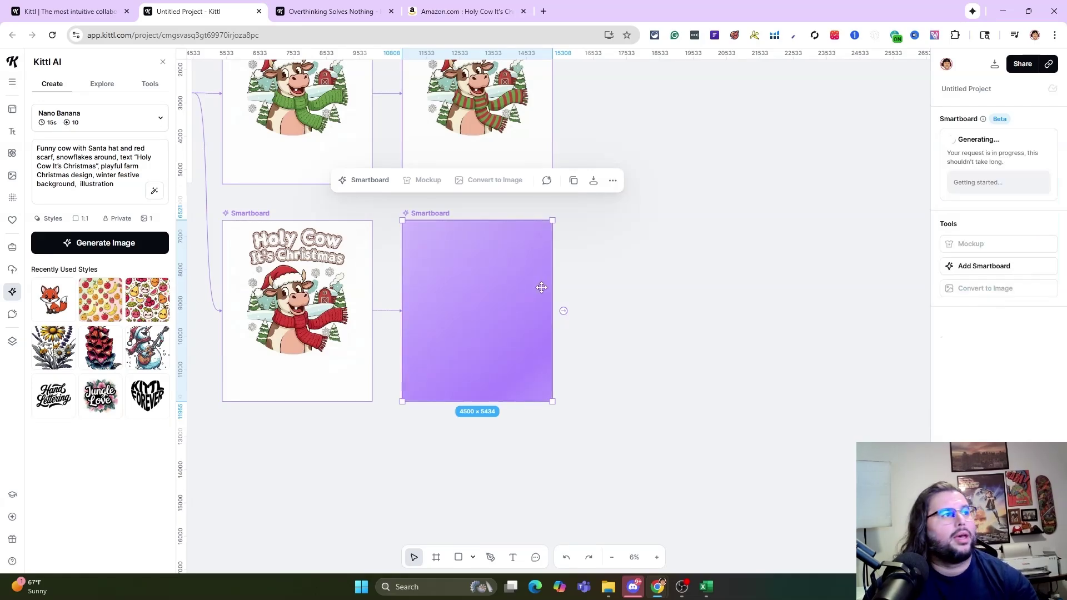
- Examine the green-and-red scarf variation up close and compare it with the other Smartboards
scroll(481, 233, up, 2)
click(481, 179)
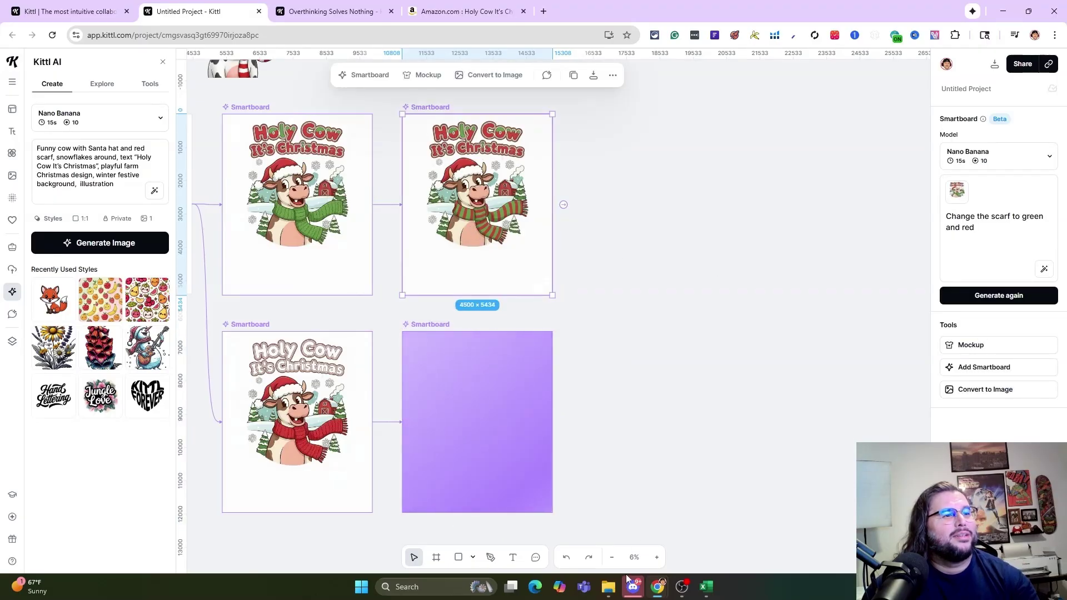
click(656, 557)
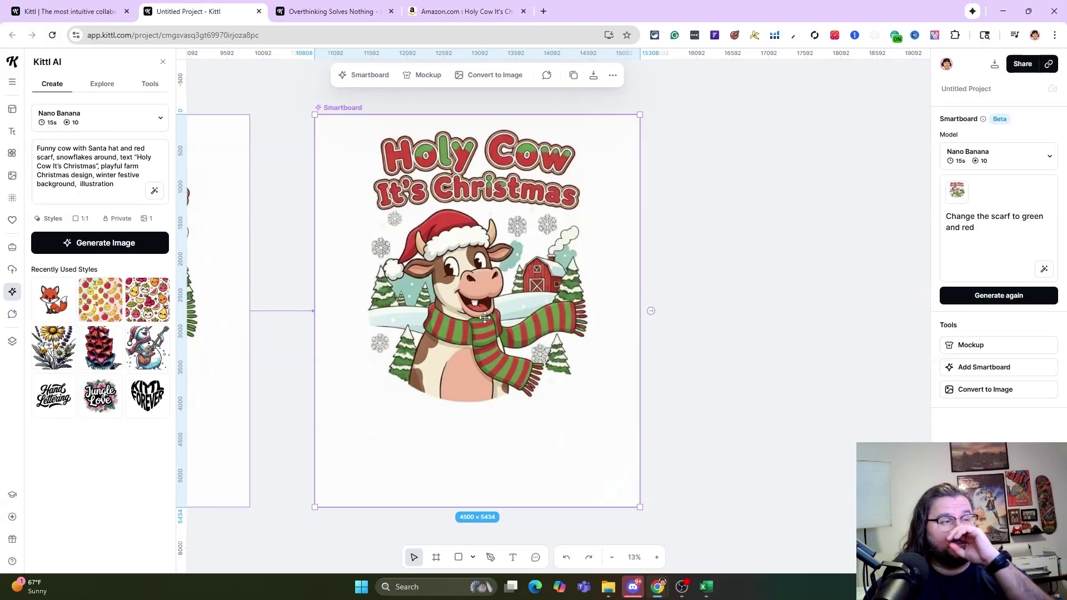
click(613, 558)
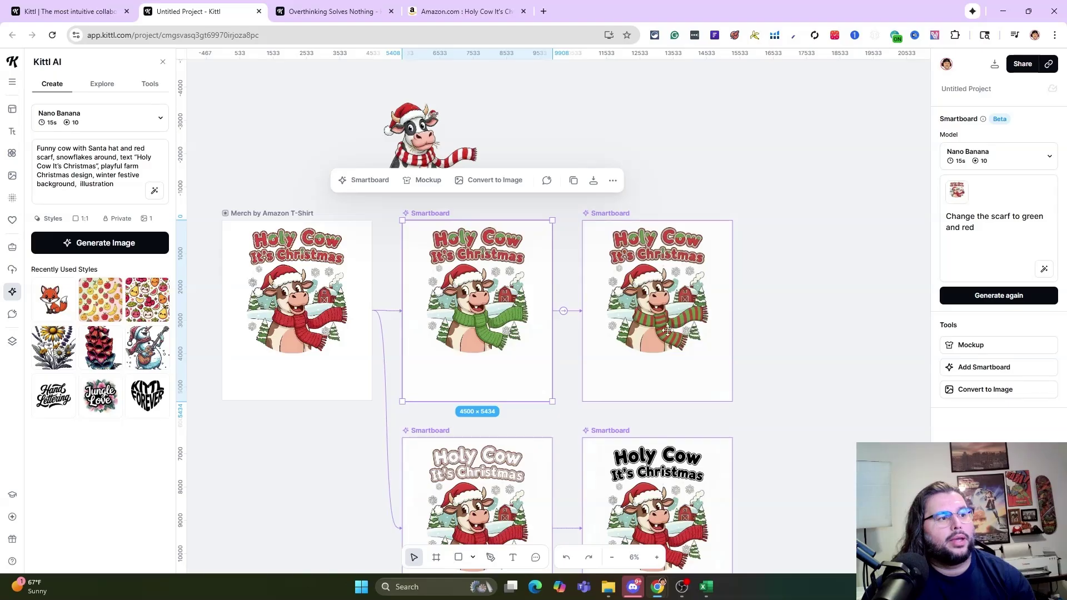
scroll(608, 331, down, 2)
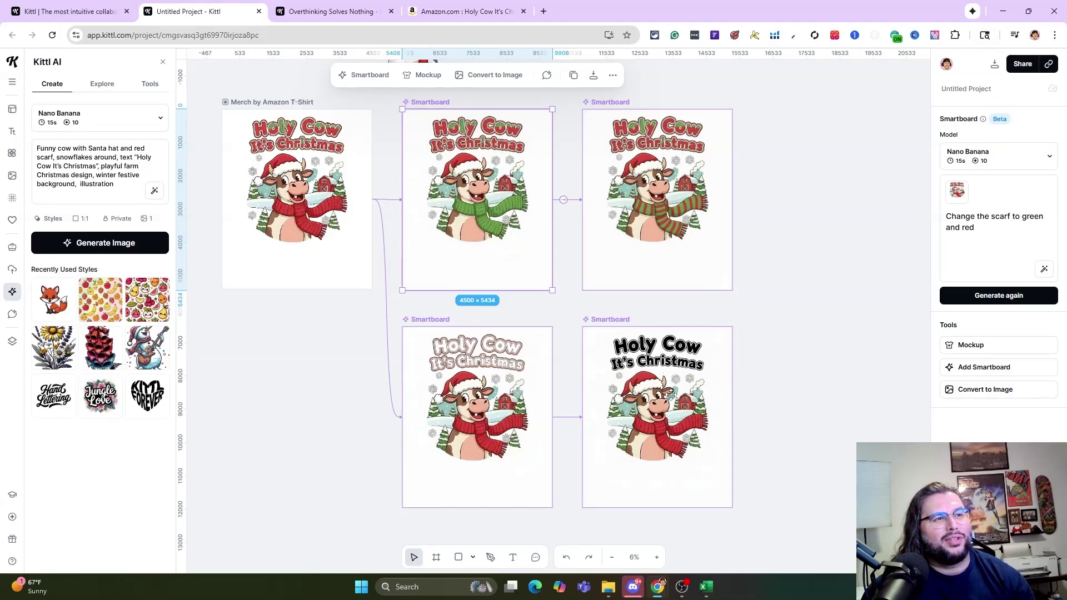
scroll(655, 404, up, 4)
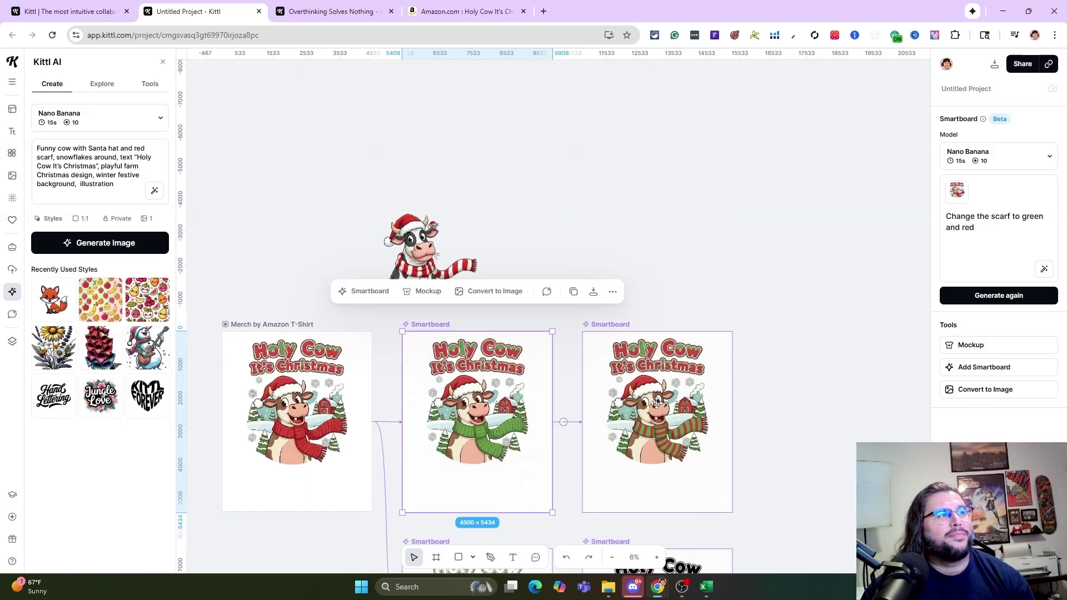
- Duplicate the Merch by Amazon T-Shirt artboard and move the copied design off it, leaving the blank artboard above the Smartboards
drag(429, 240, 429, 189)
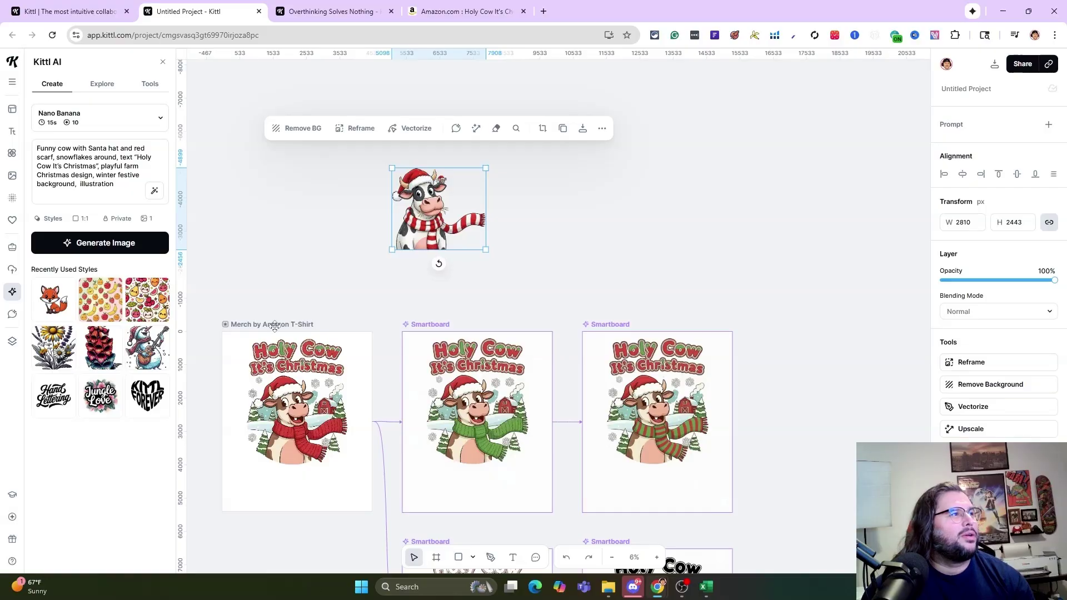
click(275, 325)
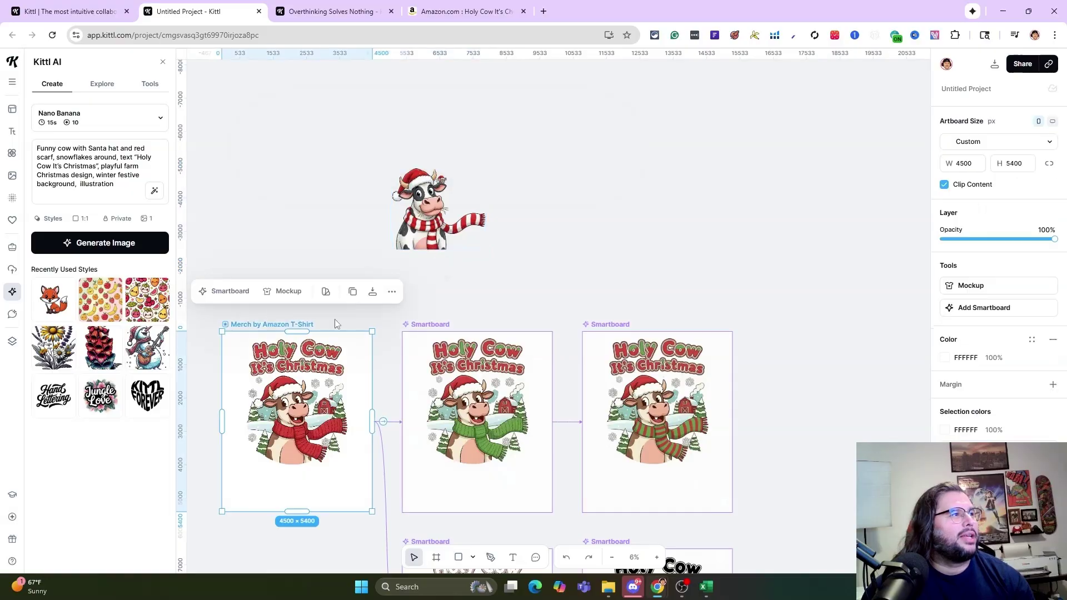
click(352, 291)
drag(503, 301, 684, 487)
drag(474, 214, 395, 50)
scroll(540, 293, down, 2)
scroll(534, 296, up, 3)
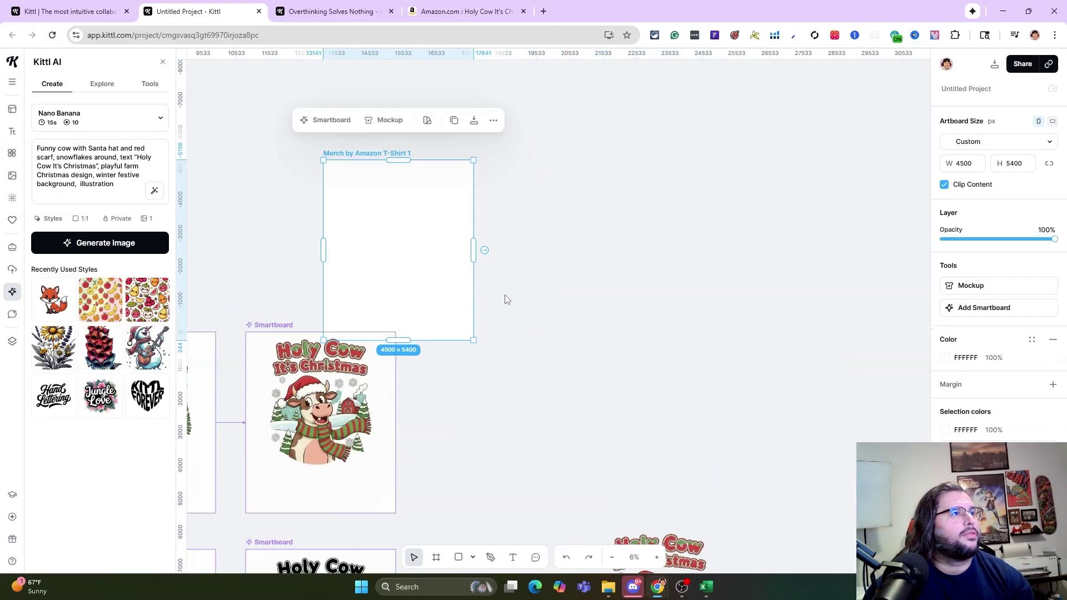
- Position the blank artboard copy above the green-and-red scarf Smartboard and place the striped-scarf cow image on it
scroll(394, 277, down, 1)
drag(419, 248, 376, 209)
drag(202, 237, 360, 210)
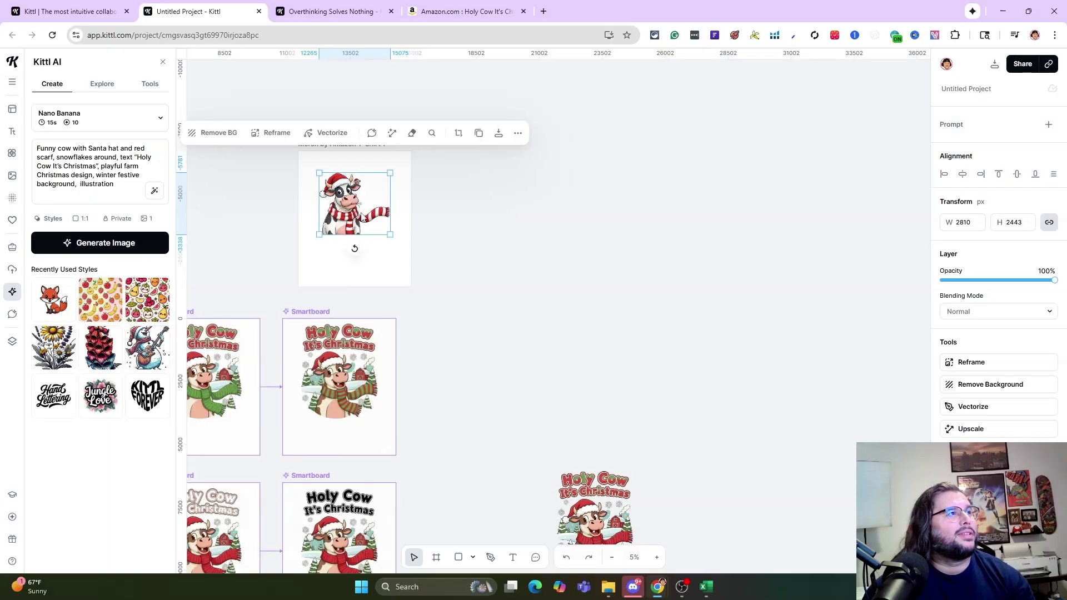
scroll(403, 223, up, 2)
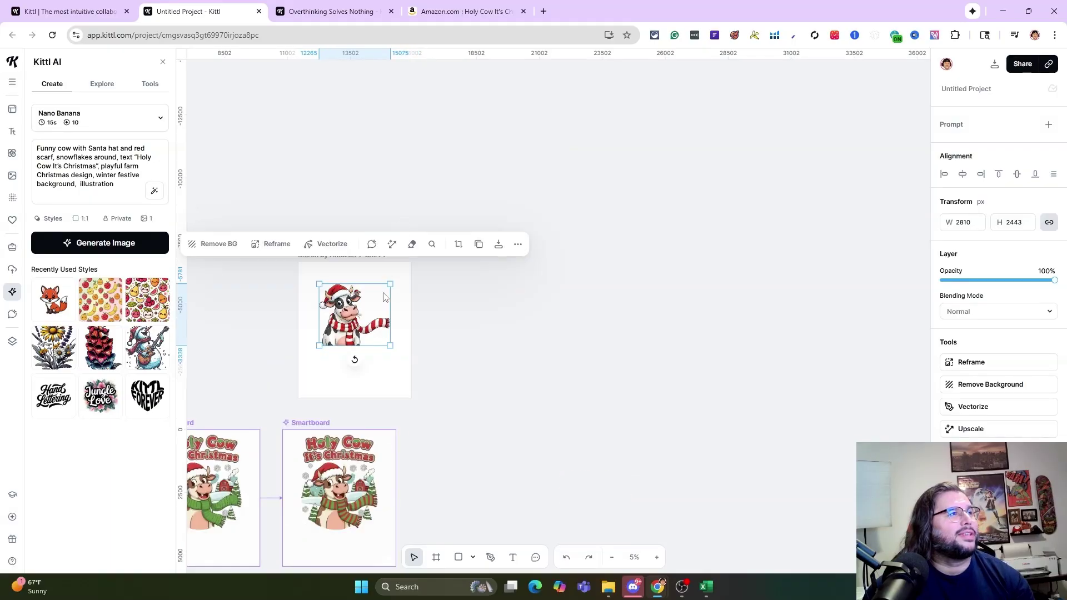
click(369, 267)
click(368, 262)
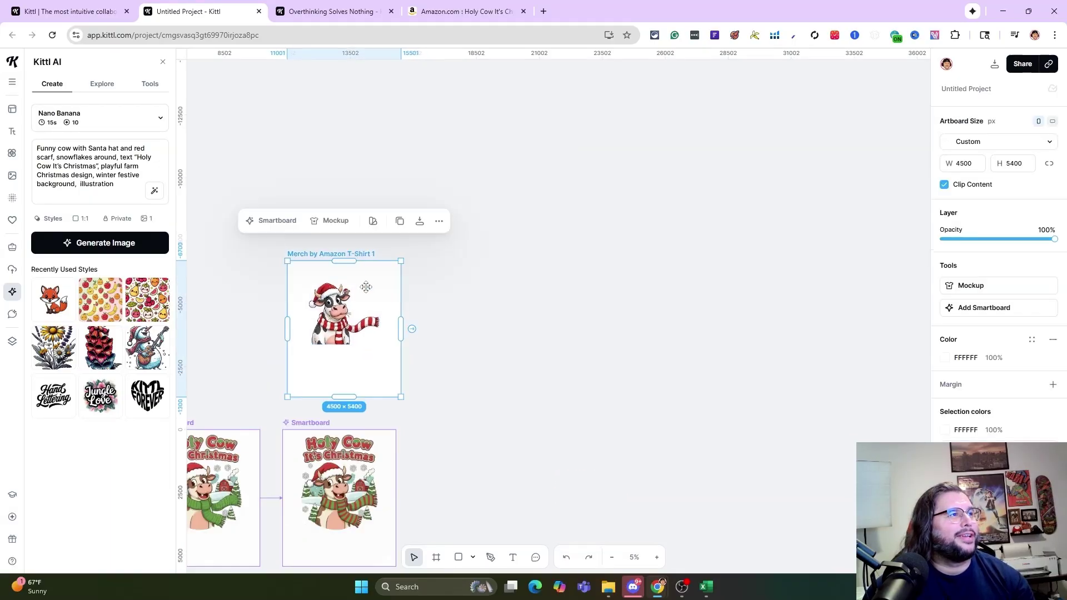
drag(337, 317, 341, 321)
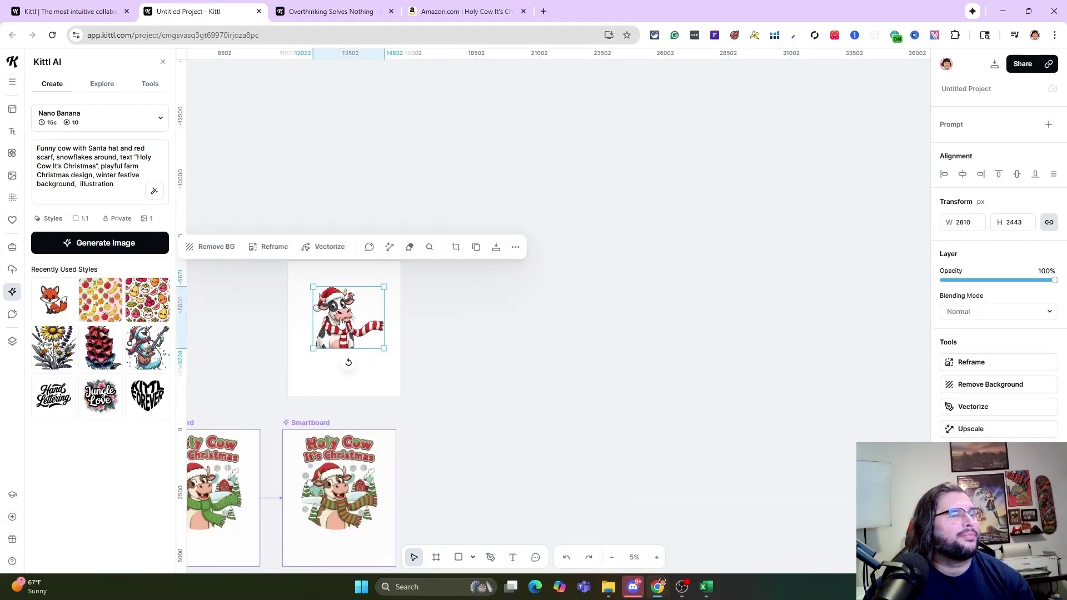
- Enlarge the striped-scarf cow image to about 3069 × 2669 px and center it horizontally on the artboard
click(657, 558)
click(657, 557)
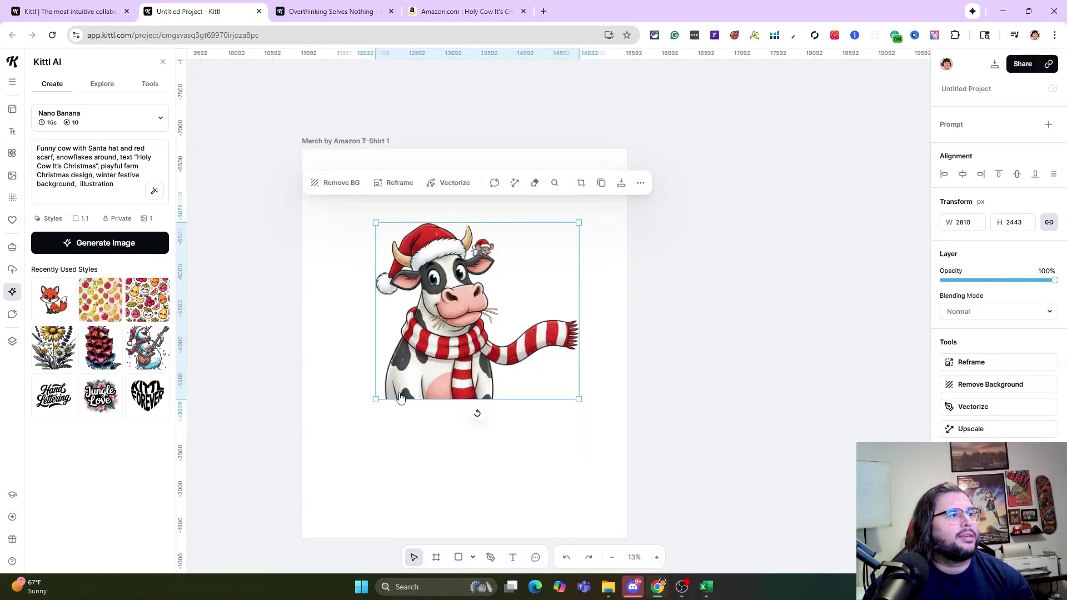
drag(376, 399, 359, 414)
click(413, 345)
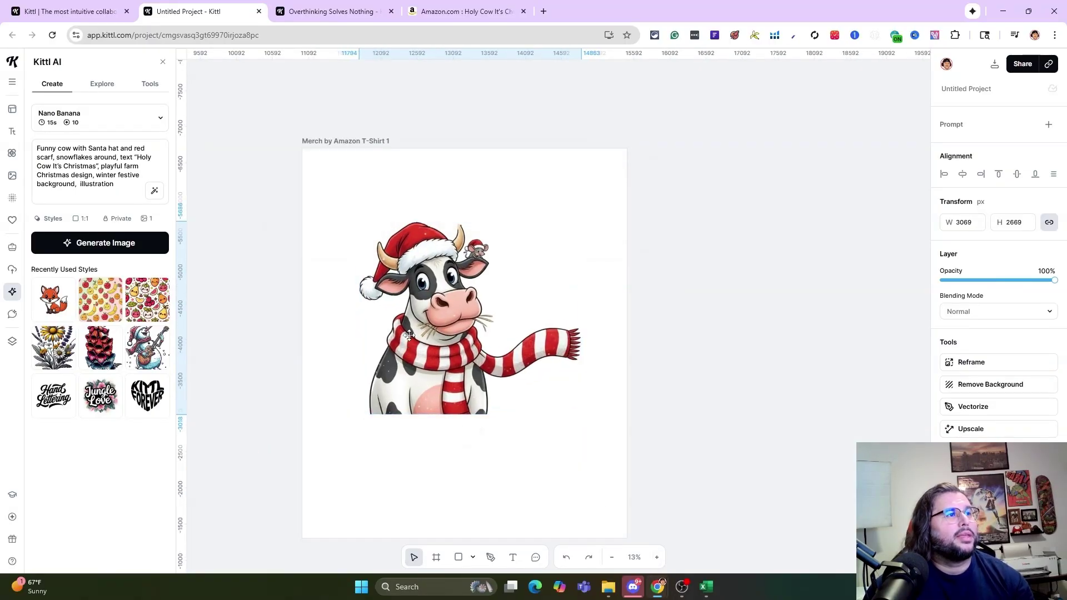
drag(461, 361, 455, 359)
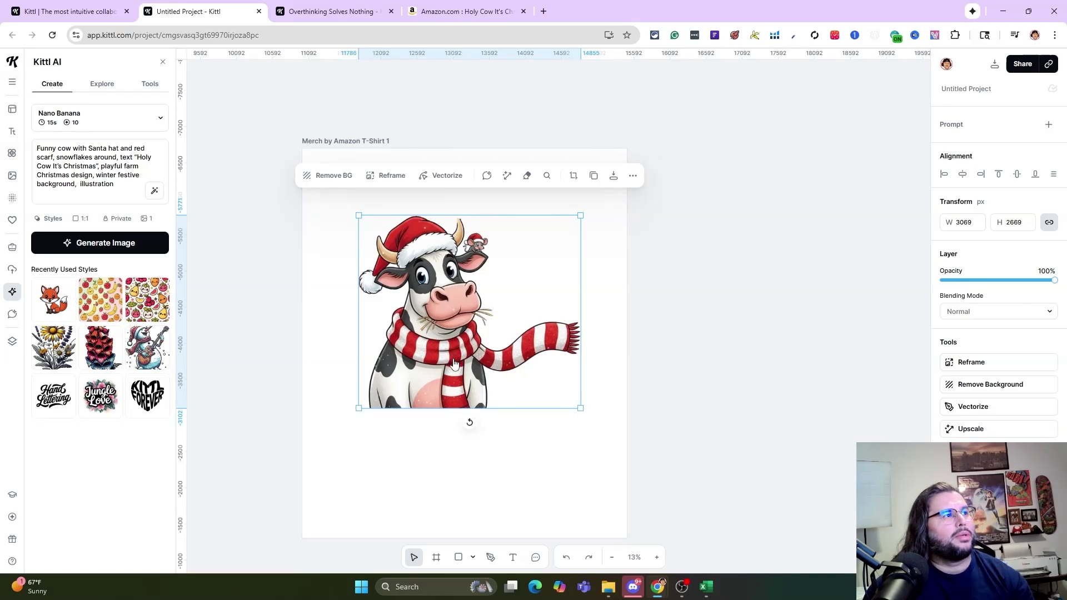
drag(452, 367, 447, 368)
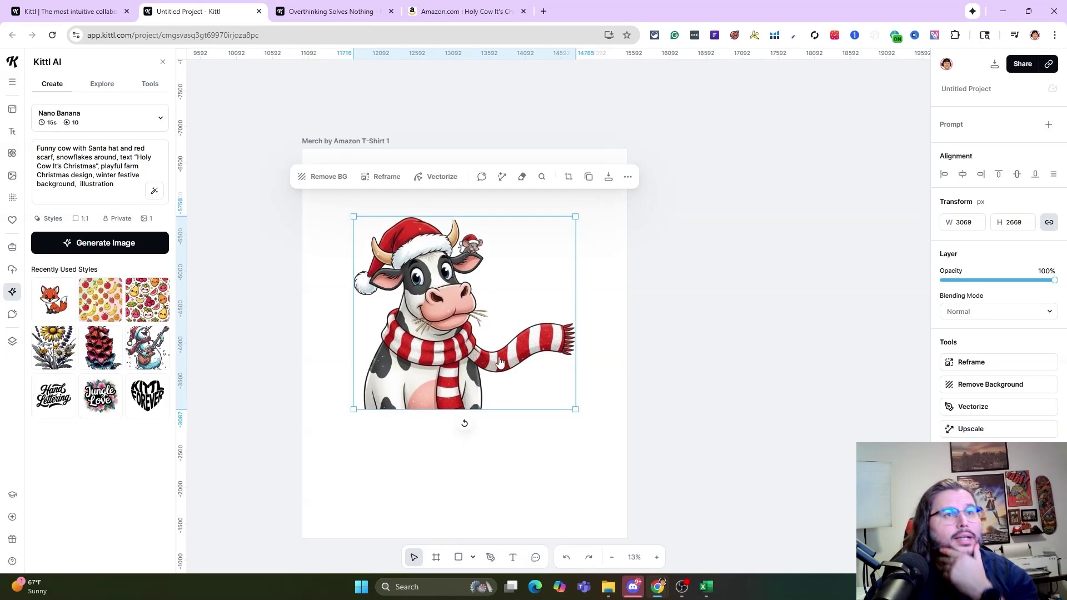
- Add a Smartboard to the striped-scarf cow artboard, prompt it with "change to a pig" and generate the variation
click(370, 141)
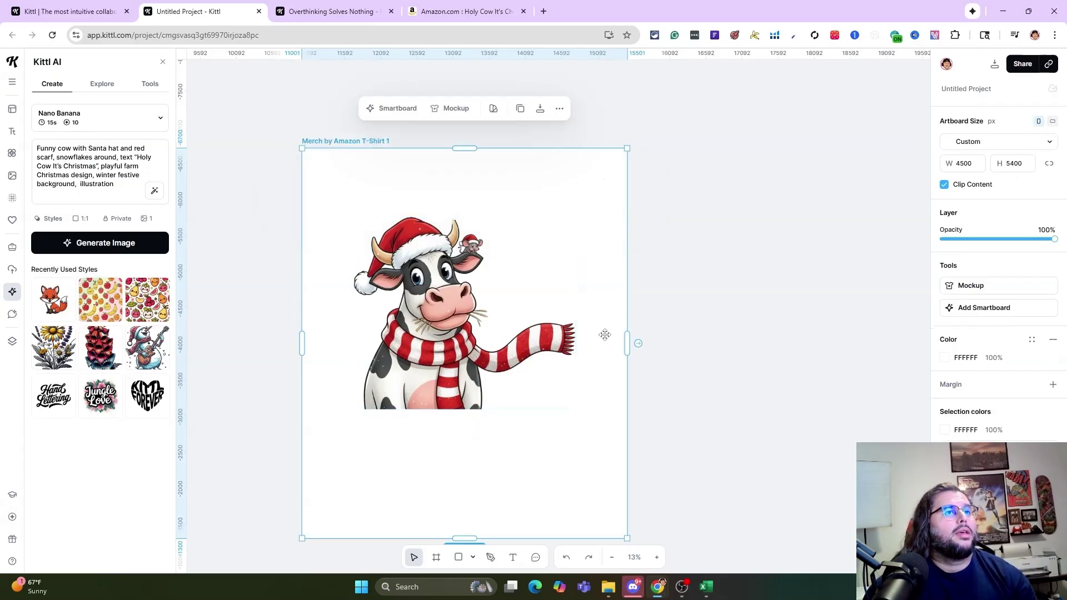
mouse_move(639, 345)
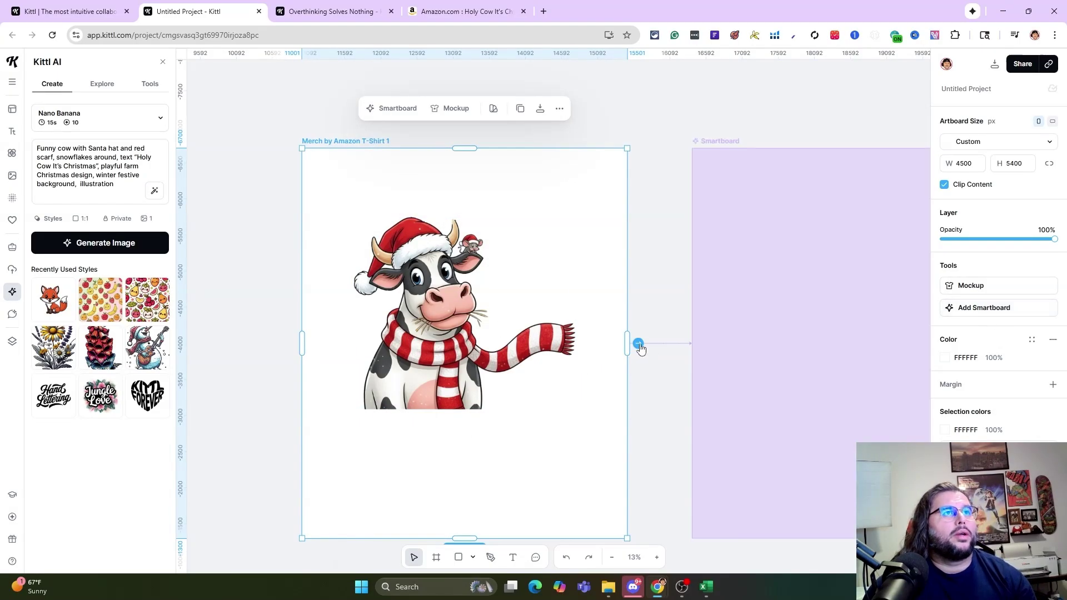
click(640, 345)
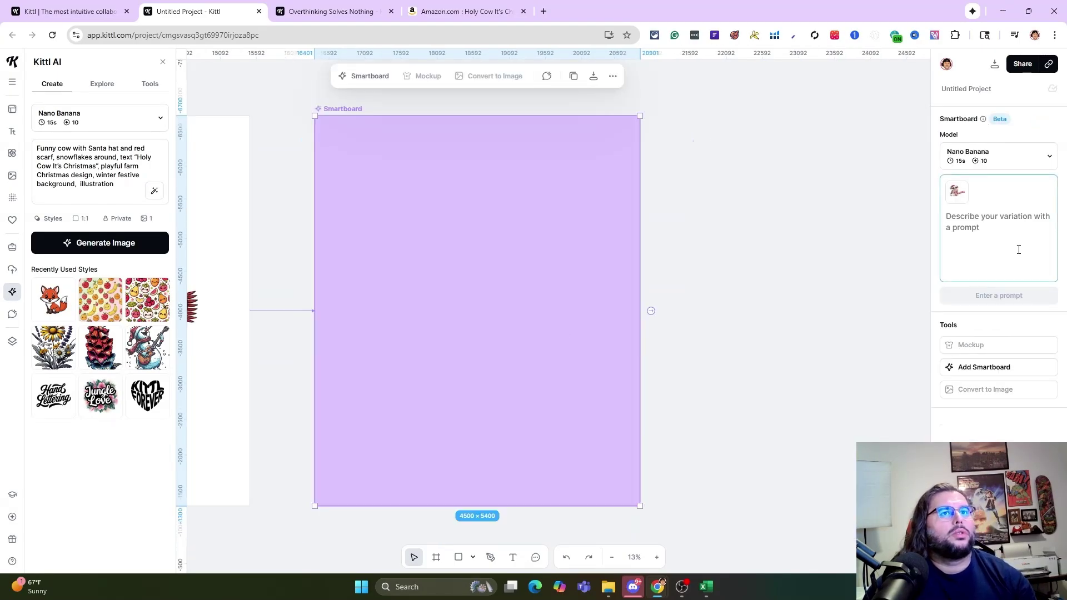
text(chnage to a)
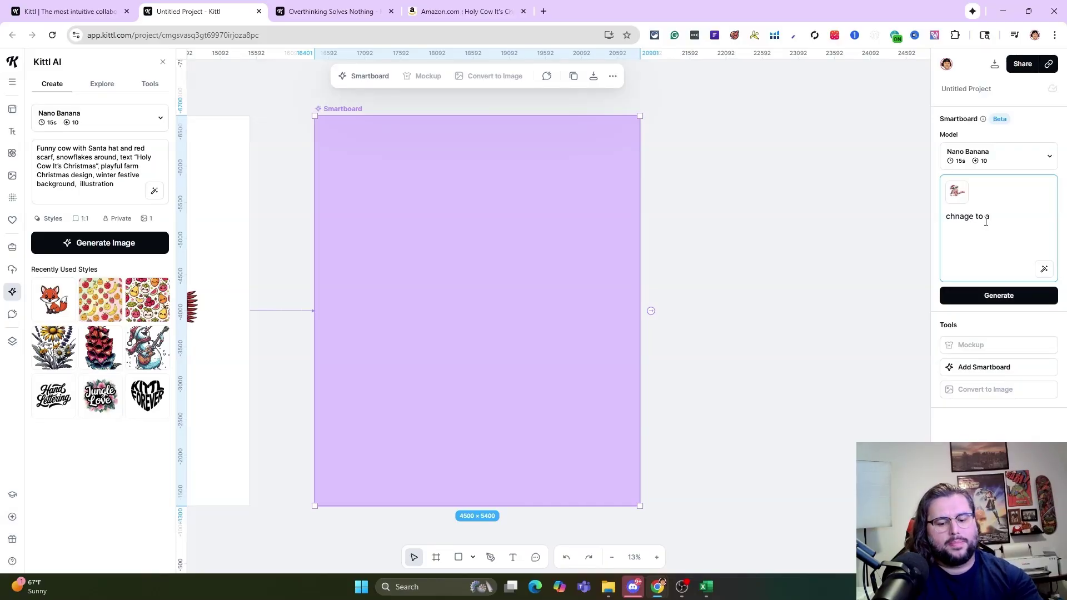
key(BackSpace)
key(BackSpace)
text(an)
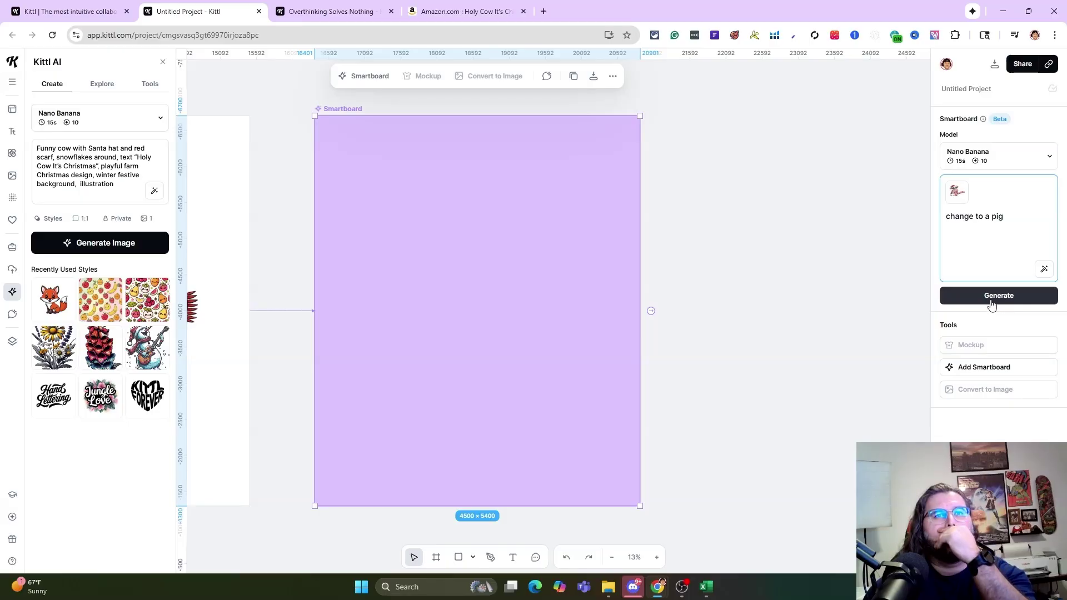
click(990, 299)
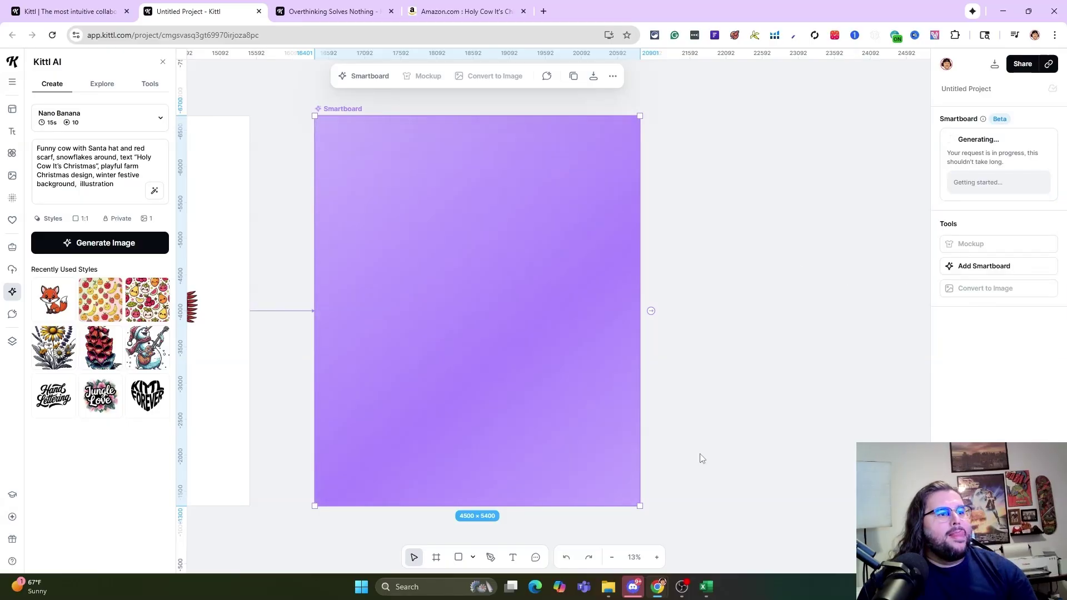
- Examine the generated pig variation beside the original cow artboard and the other Smartboards
click(612, 557)
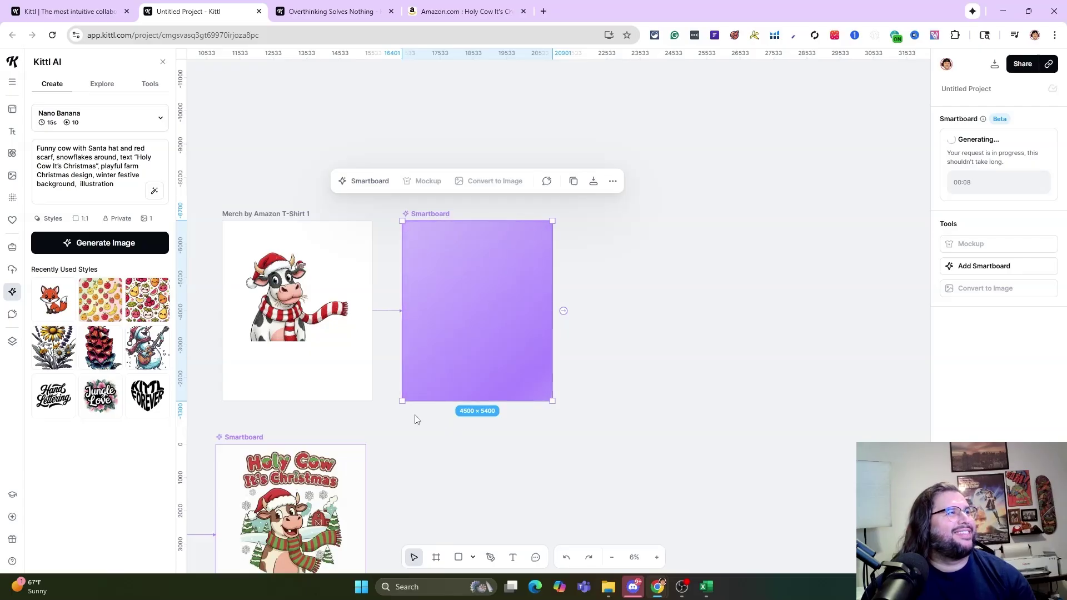
click(612, 557)
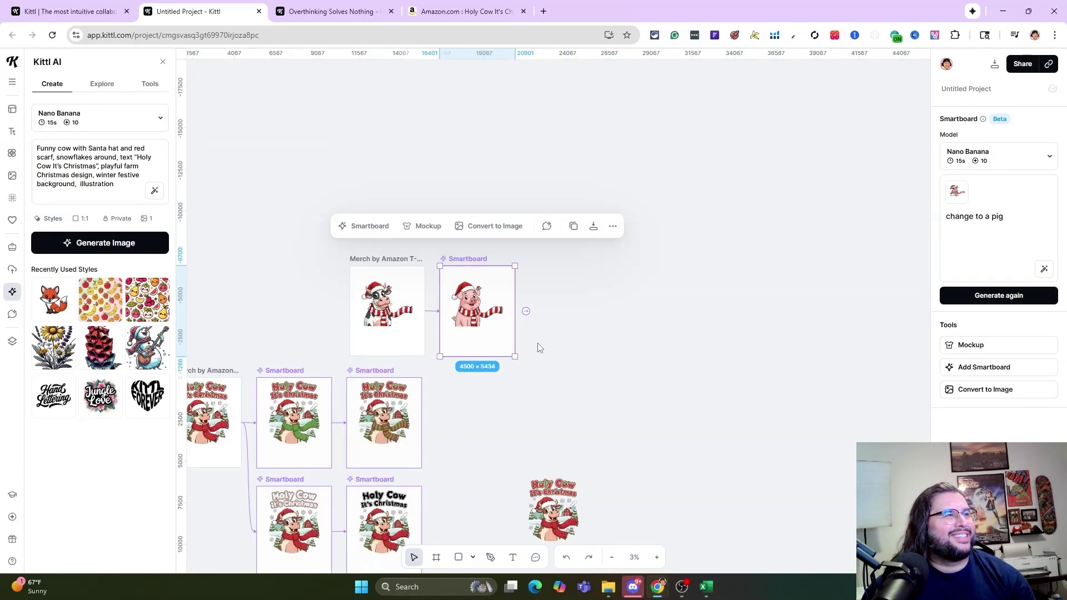
scroll(376, 461, down, 2)
scroll(401, 462, up, 2)
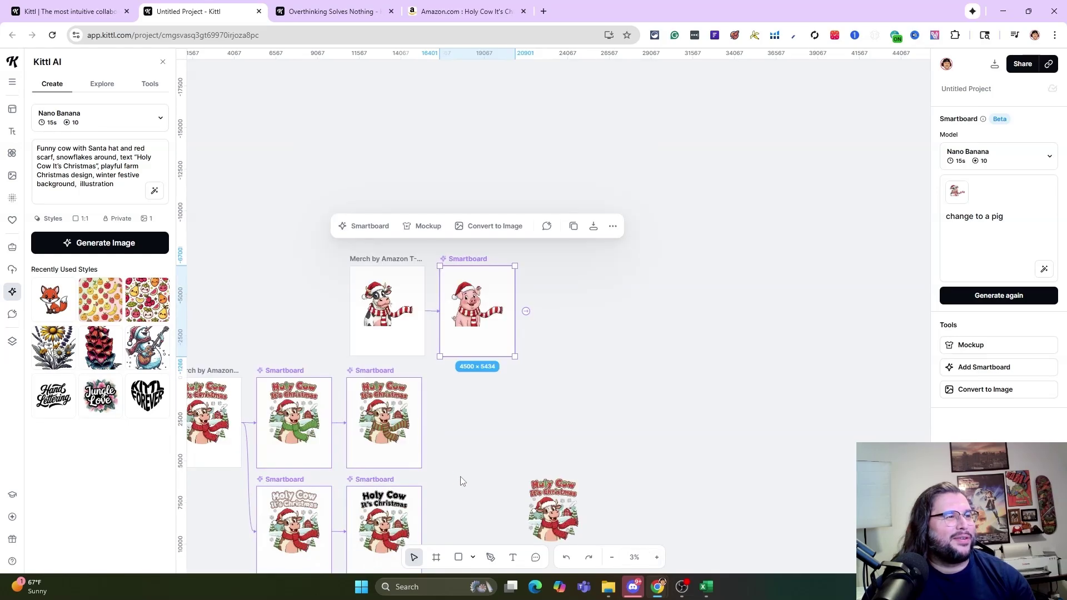
click(657, 558)
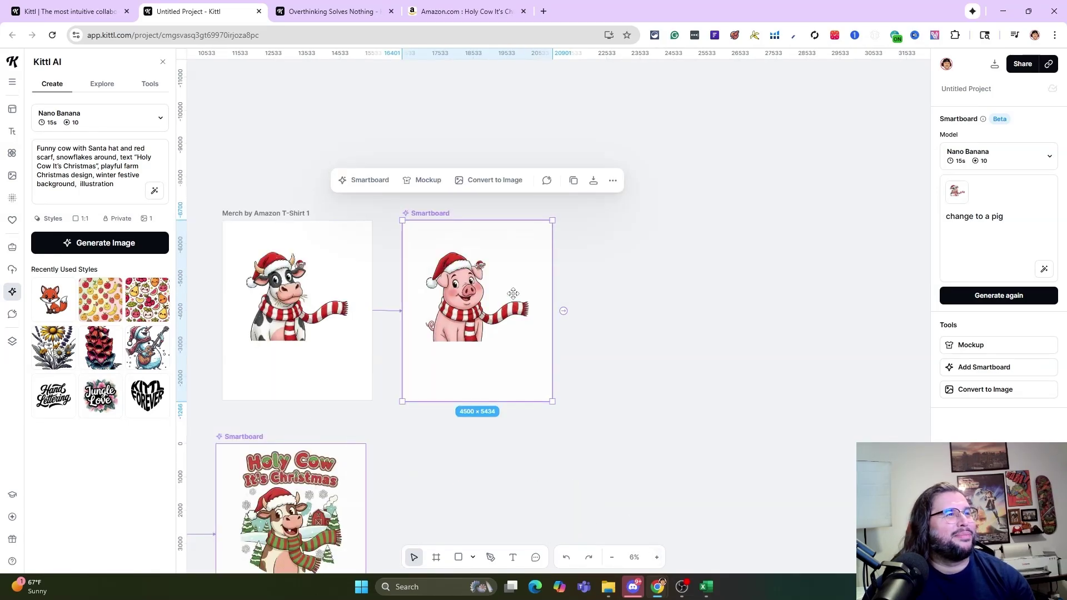
click(629, 300)
click(461, 299)
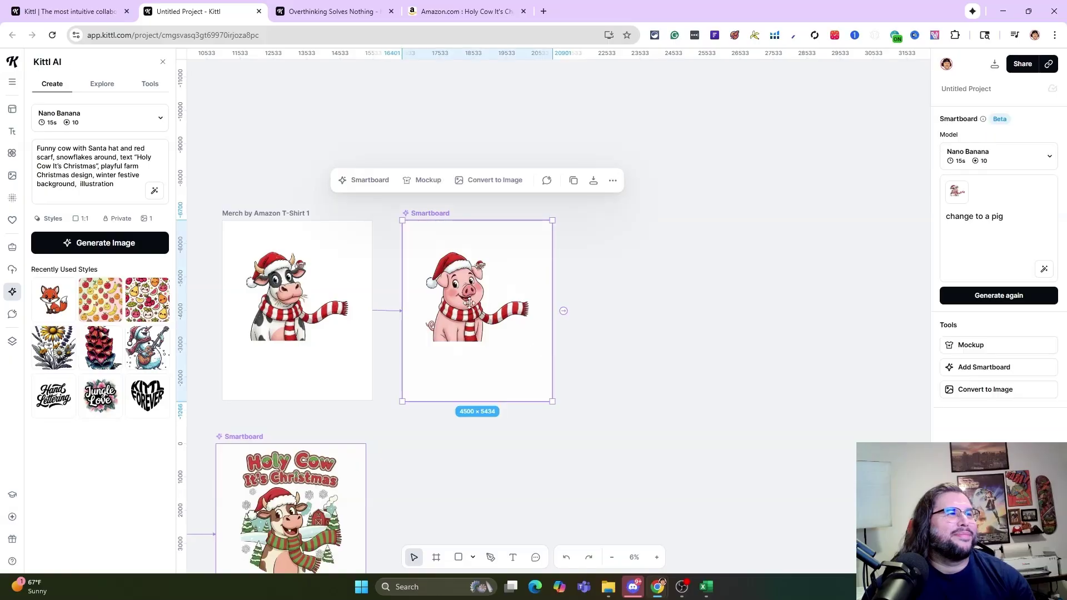
- Inspect the pig variation up close, including the small mouse on its ear, and compare it with the original cow artboard
click(295, 214)
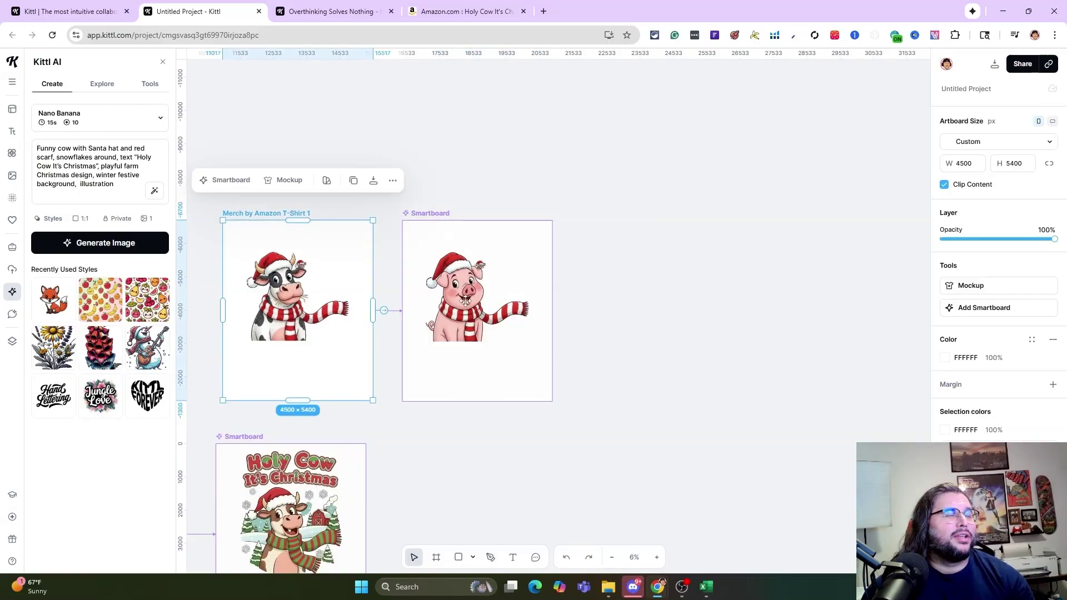
click(481, 282)
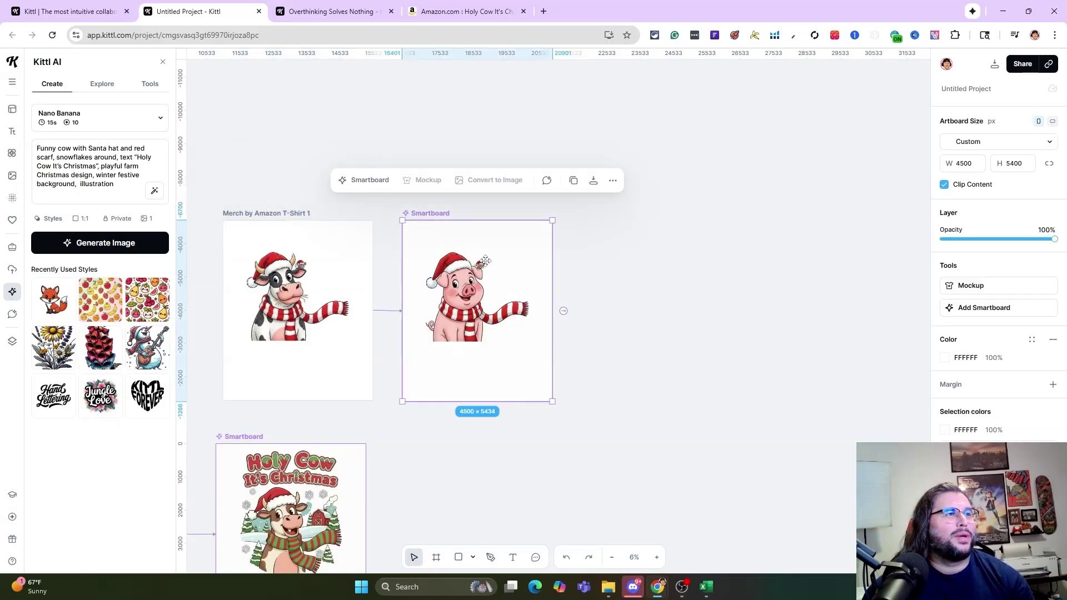
click(657, 558)
click(656, 558)
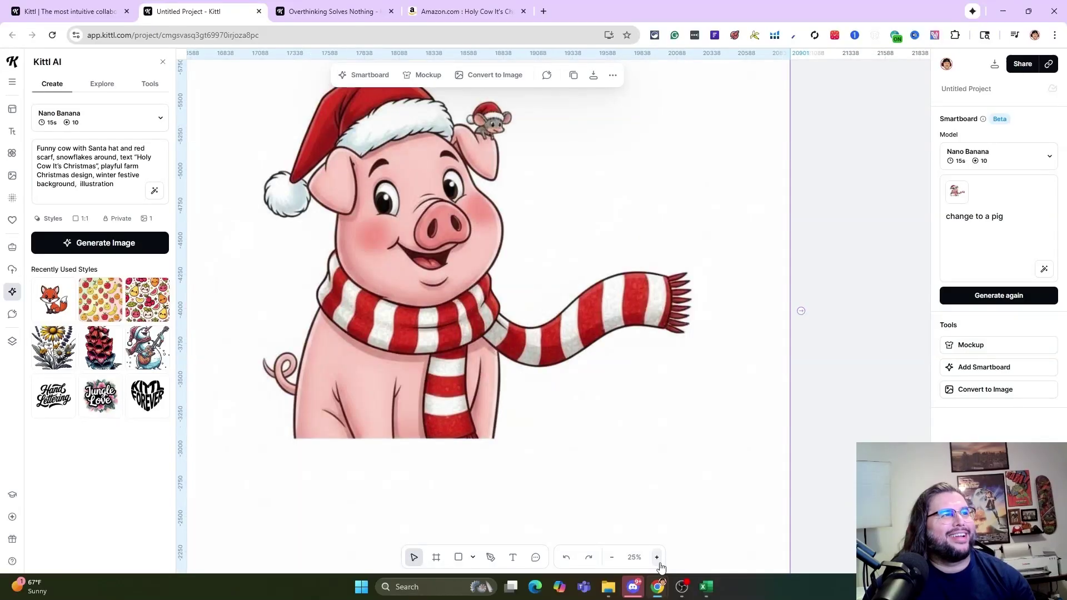
scroll(532, 392, up, 2)
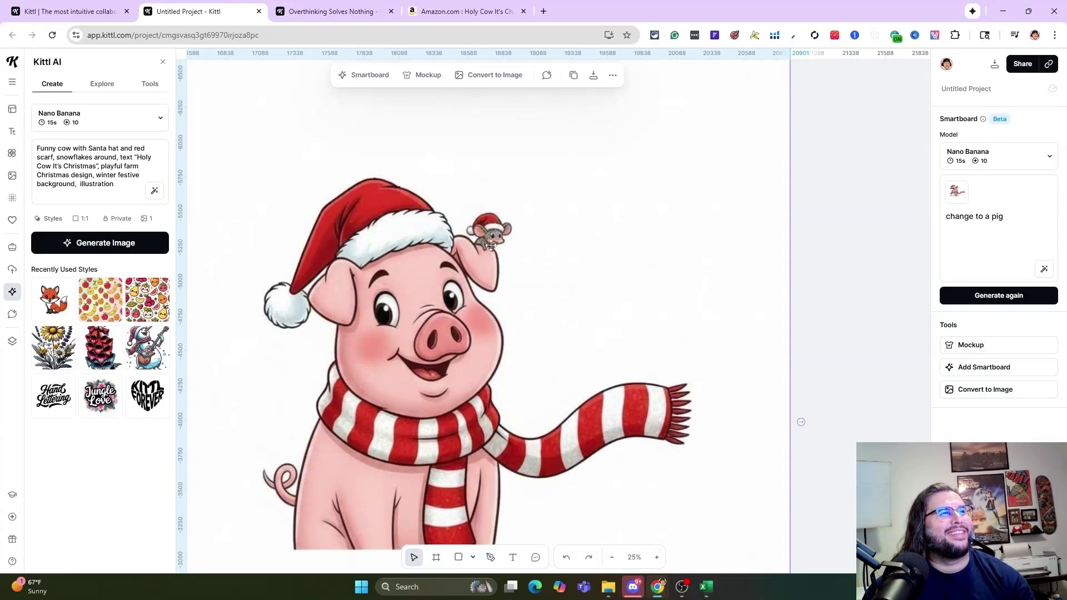
click(613, 559)
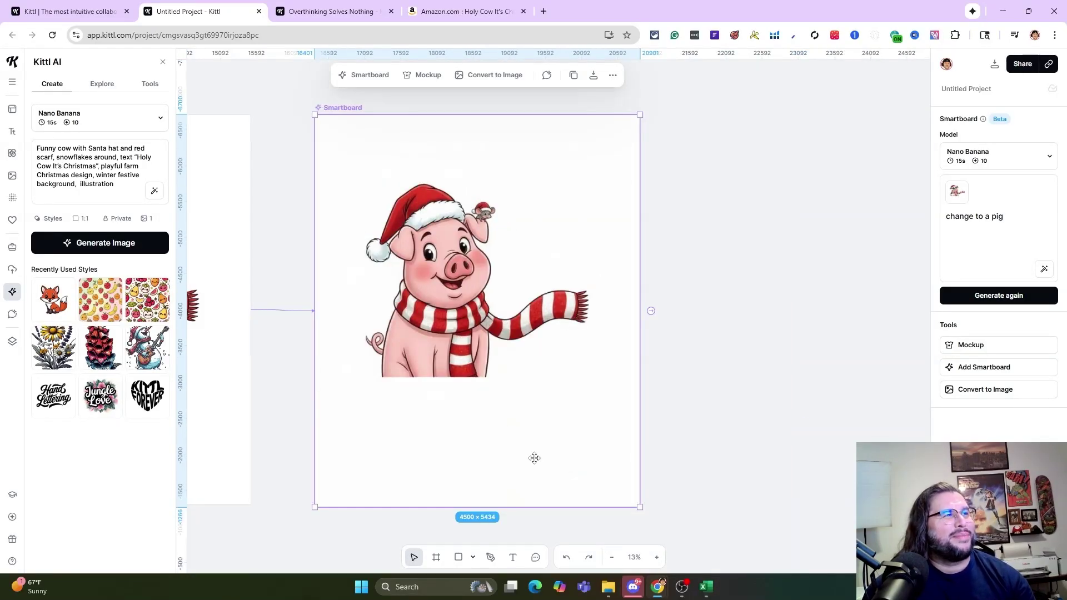
click(613, 558)
- Add a second Smartboard to the striped-scarf cow artboard, prompt it with "change to a monkey" and generate the variation
click(277, 217)
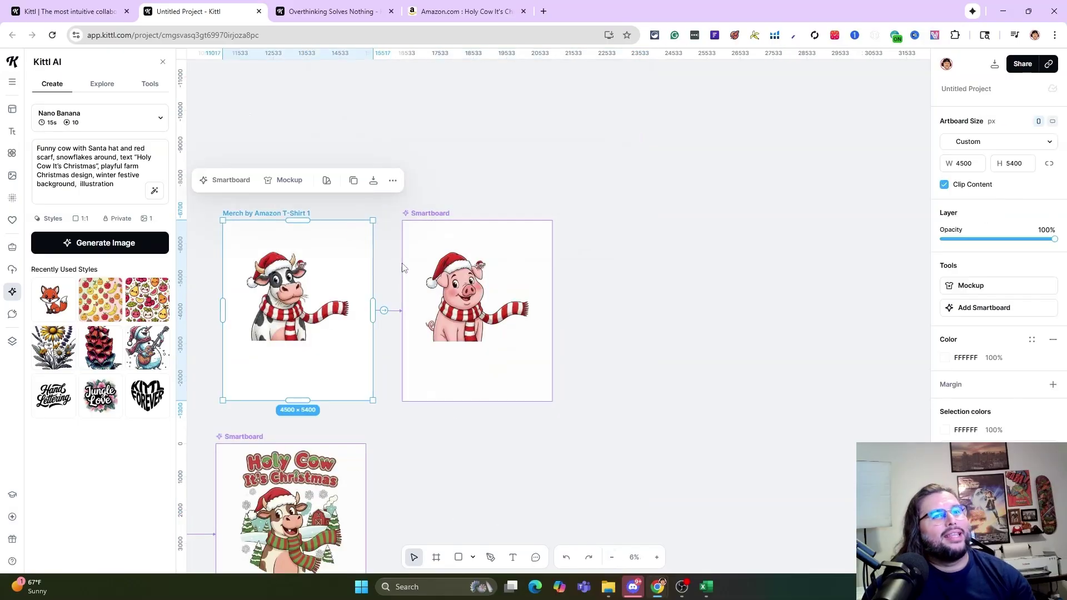
click(950, 309)
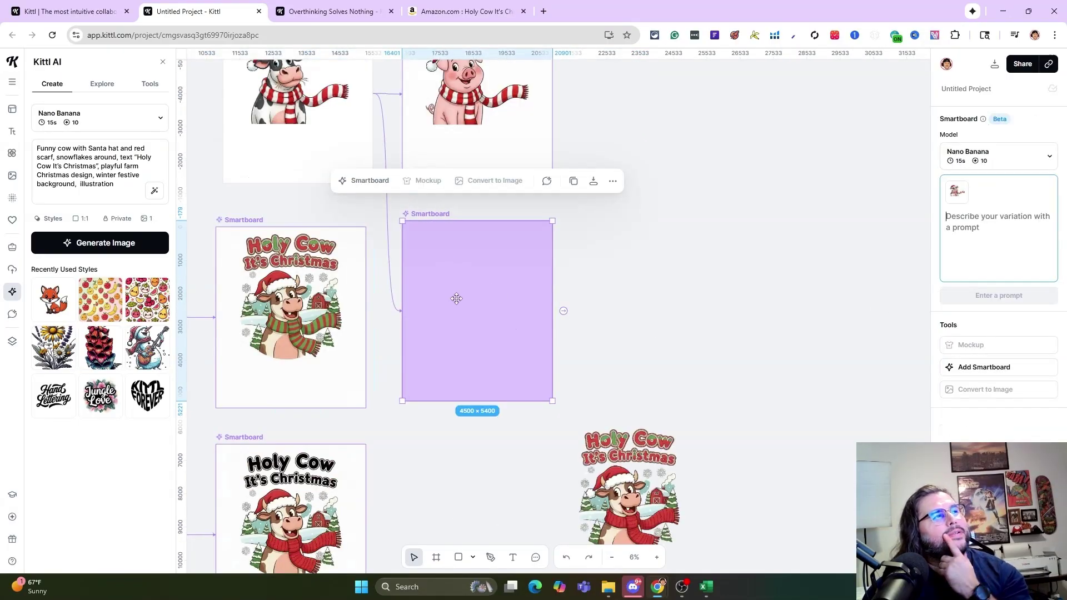
scroll(456, 323, up, 2)
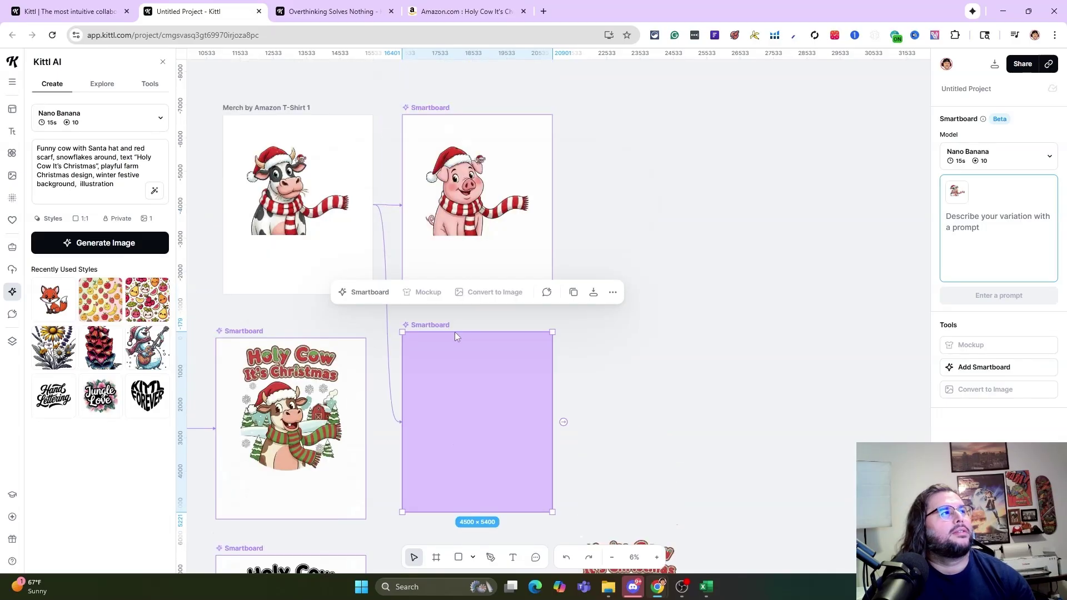
text(change to a monkey)
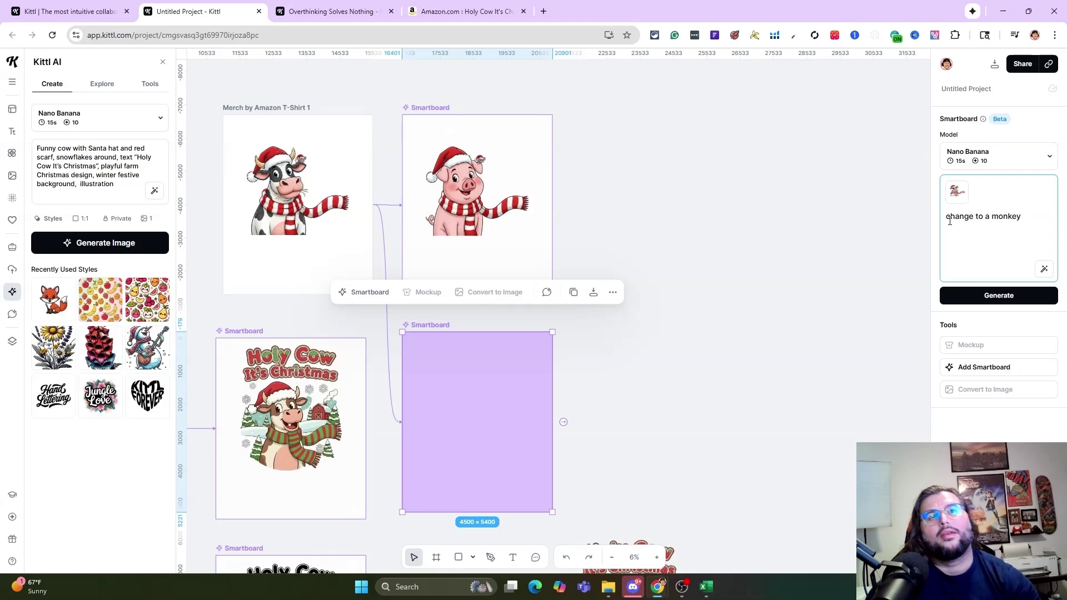
click(1017, 297)
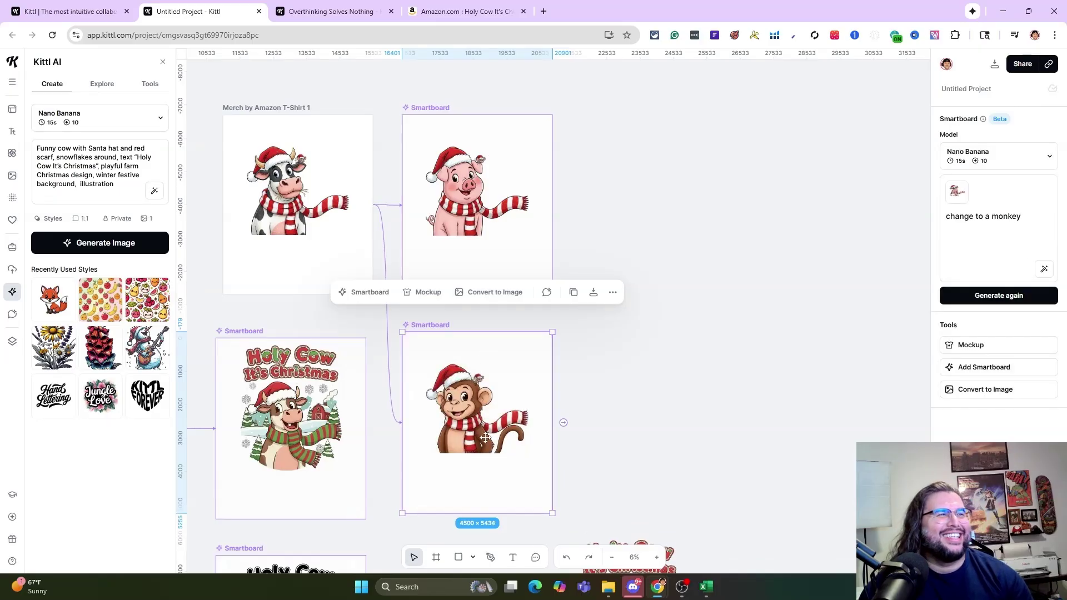
click(657, 557)
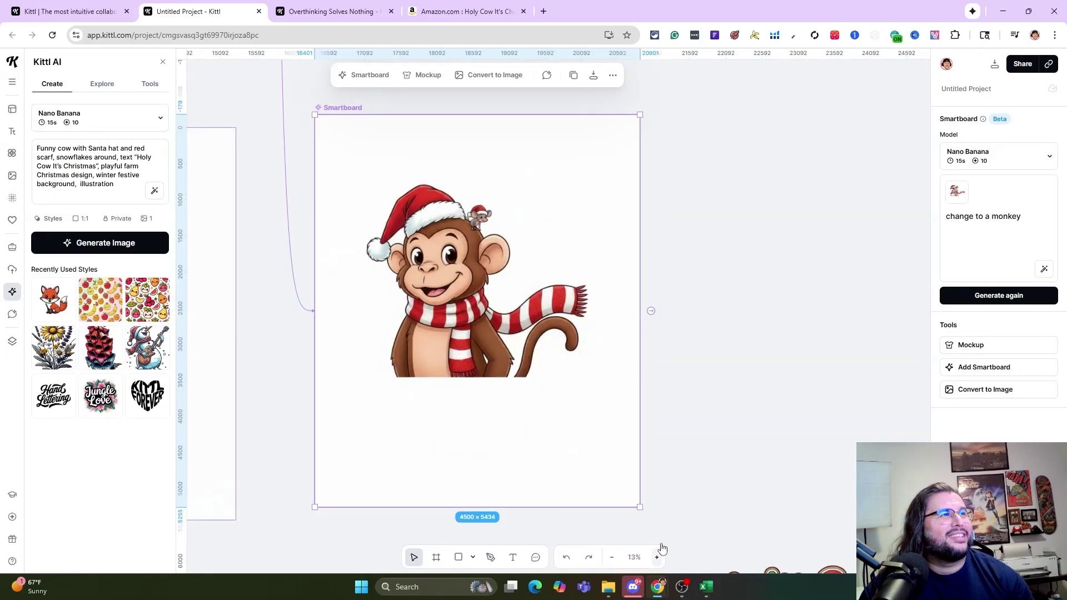
click(611, 557)
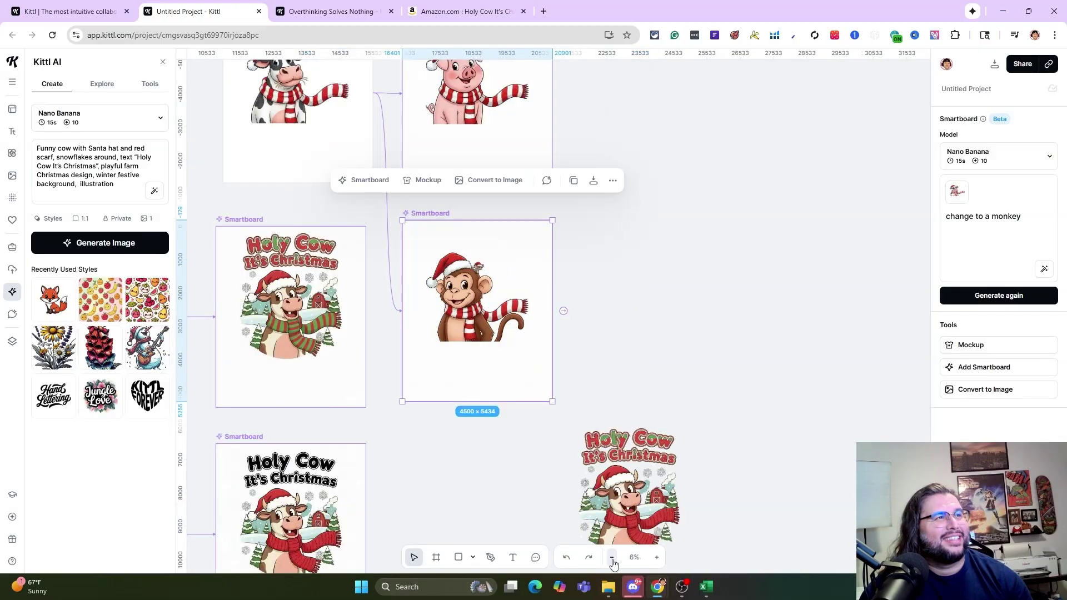
- Add a third Smartboard to the striped-scarf cow artboard, prompt it with "Change to santa claus" and generate the variation
scroll(423, 389, up, 4)
click(274, 295)
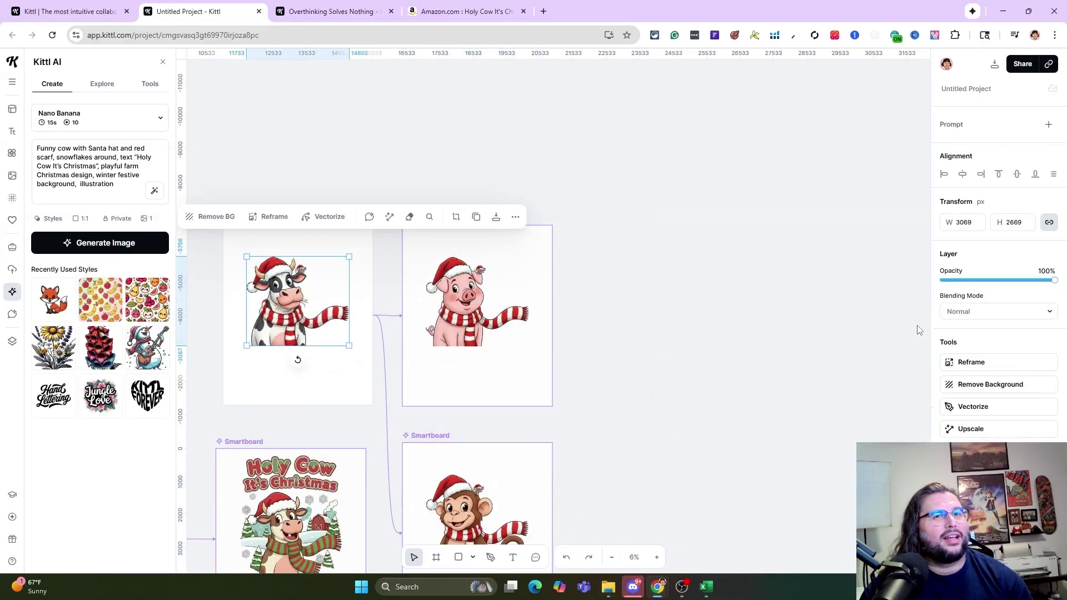
click(366, 260)
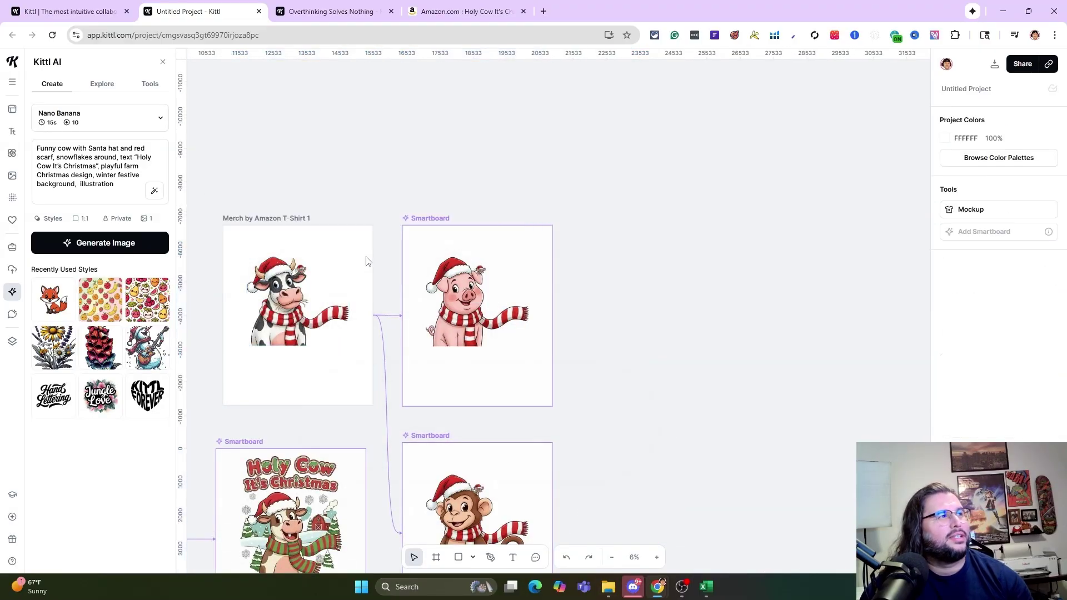
click(313, 230)
click(383, 314)
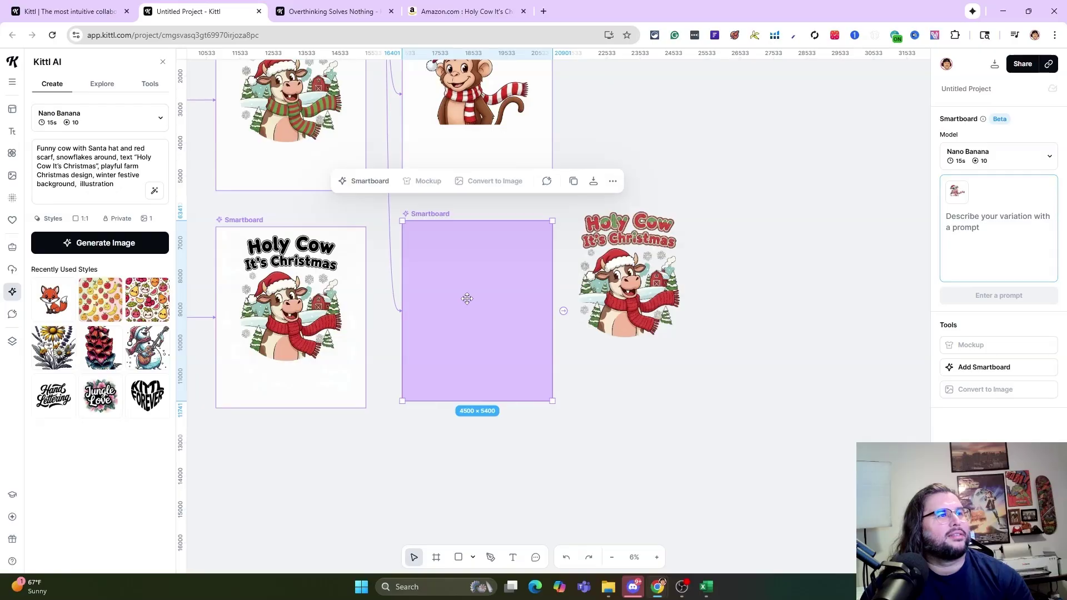
click(981, 225)
text(Change to santa claus)
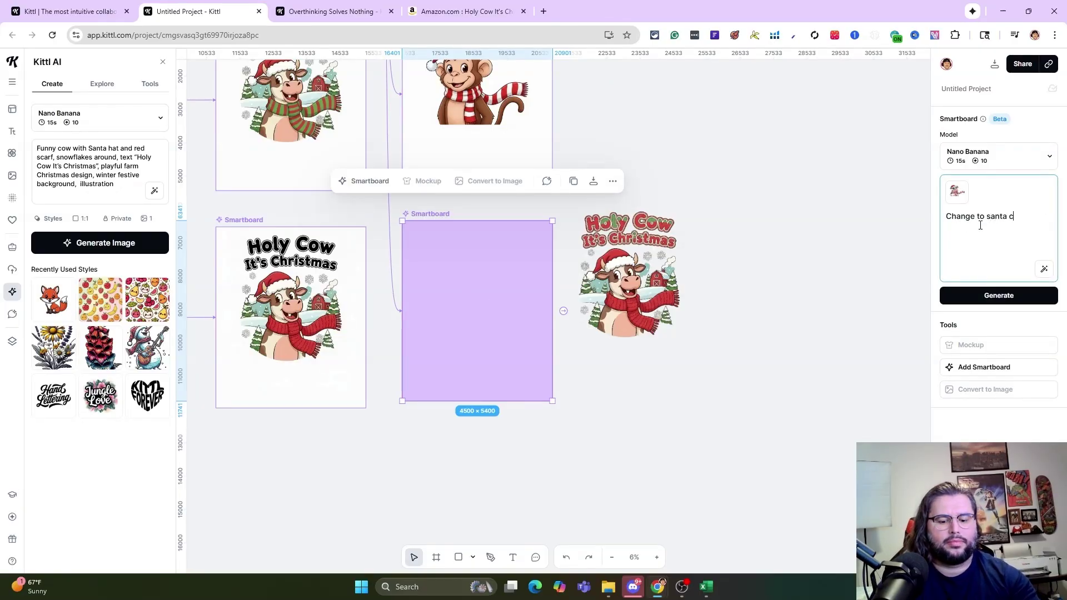
click(993, 299)
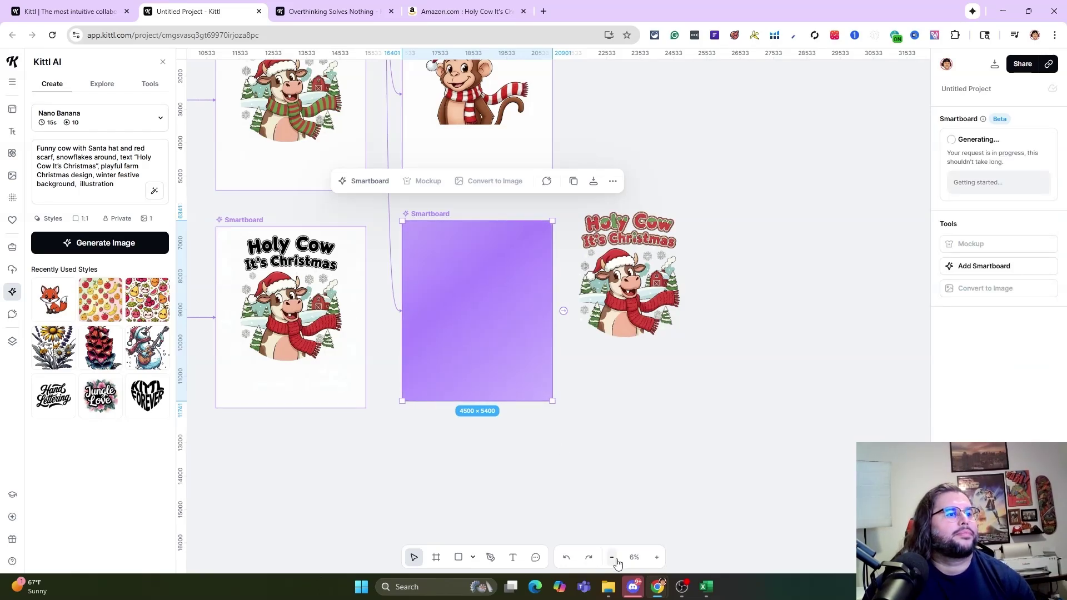
- Move the loose Holy Cow It's Christmas image farther away from the Santa Claus Smartboard
drag(644, 278, 704, 303)
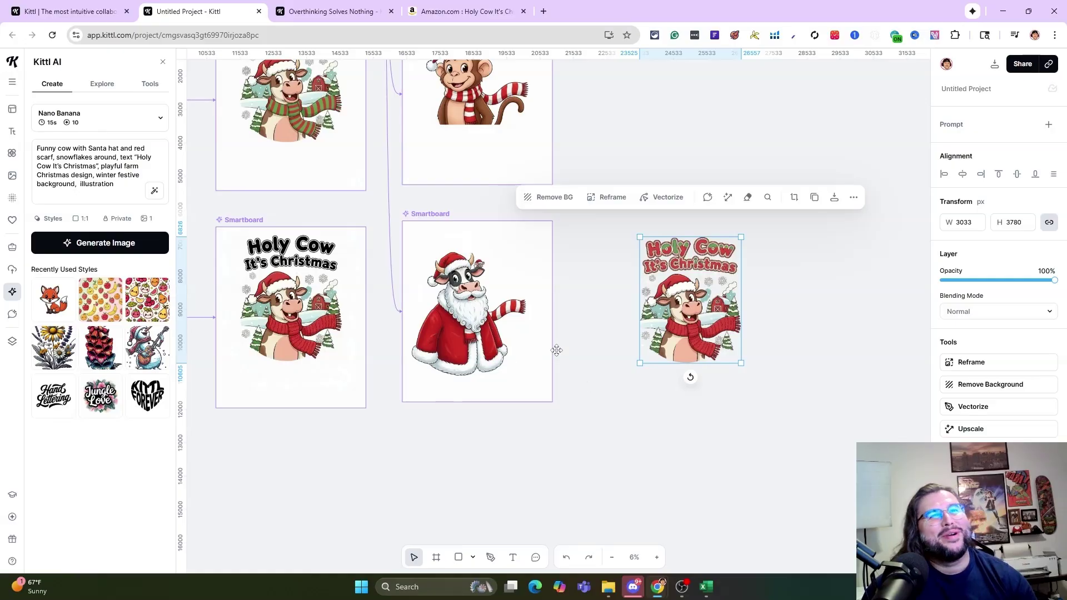
scroll(466, 312, up, 2)
scroll(467, 325, down, 2)
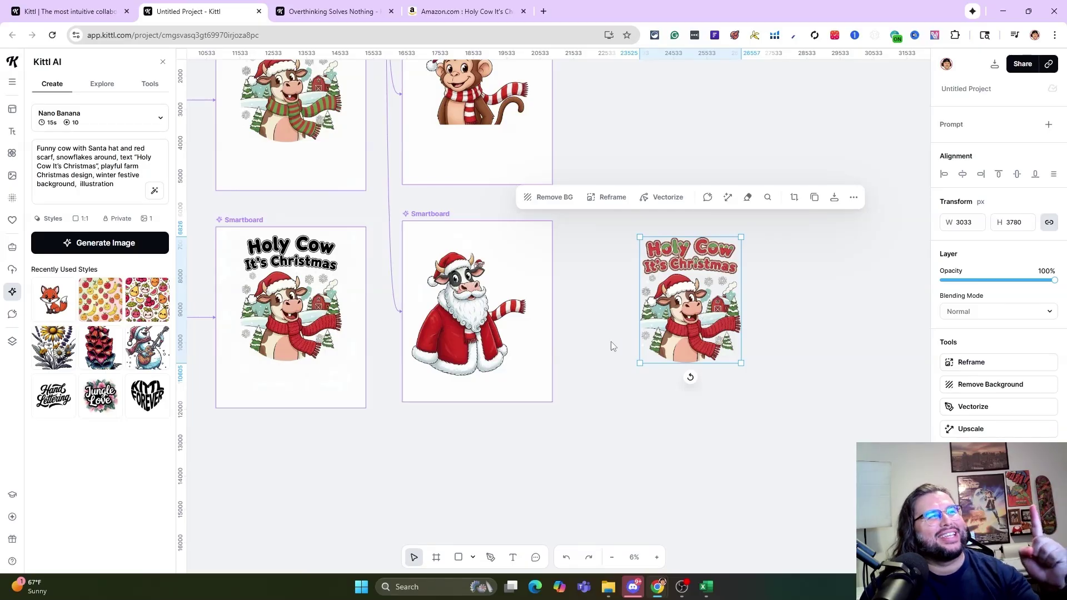
scroll(486, 367, up, 2)
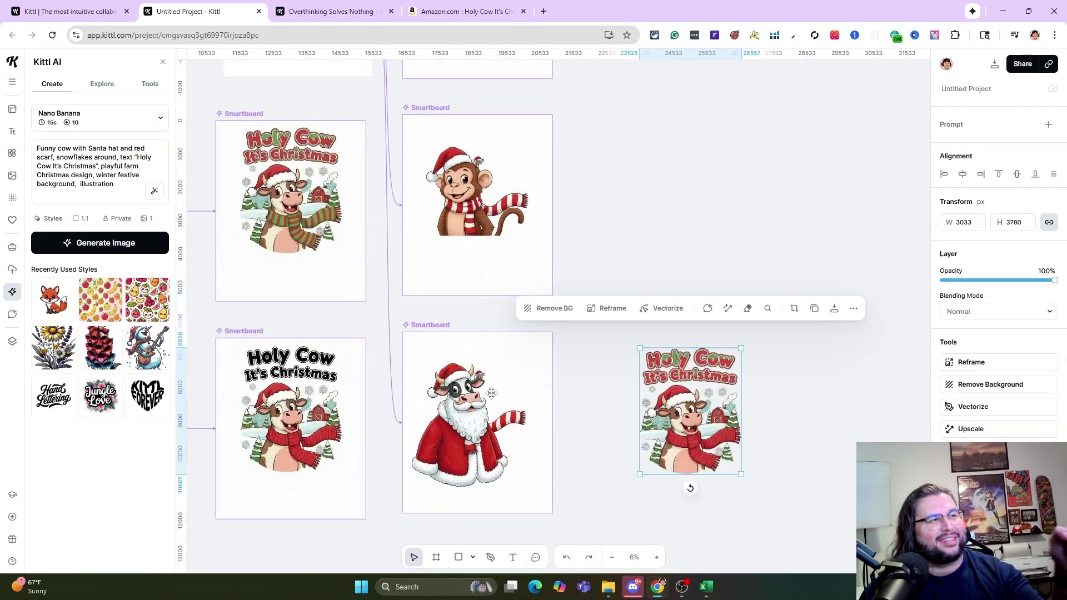
scroll(491, 416, up, 2)
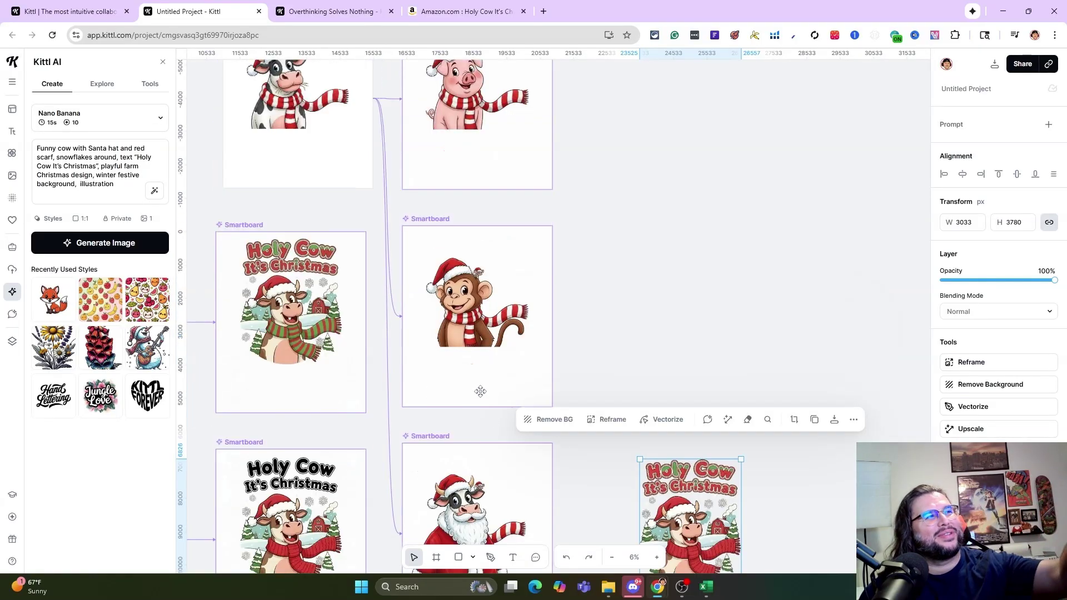
scroll(489, 363, down, 2)
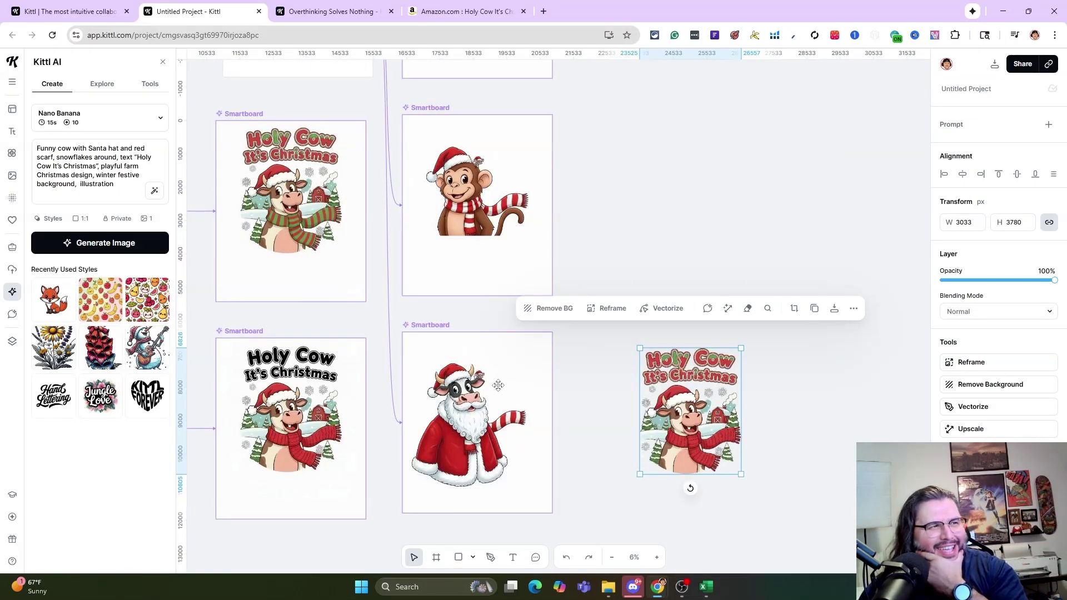
- Examine the Santa Claus variation up close and compare it with the original cow, pig and monkey artwork
drag(522, 397, 459, 406)
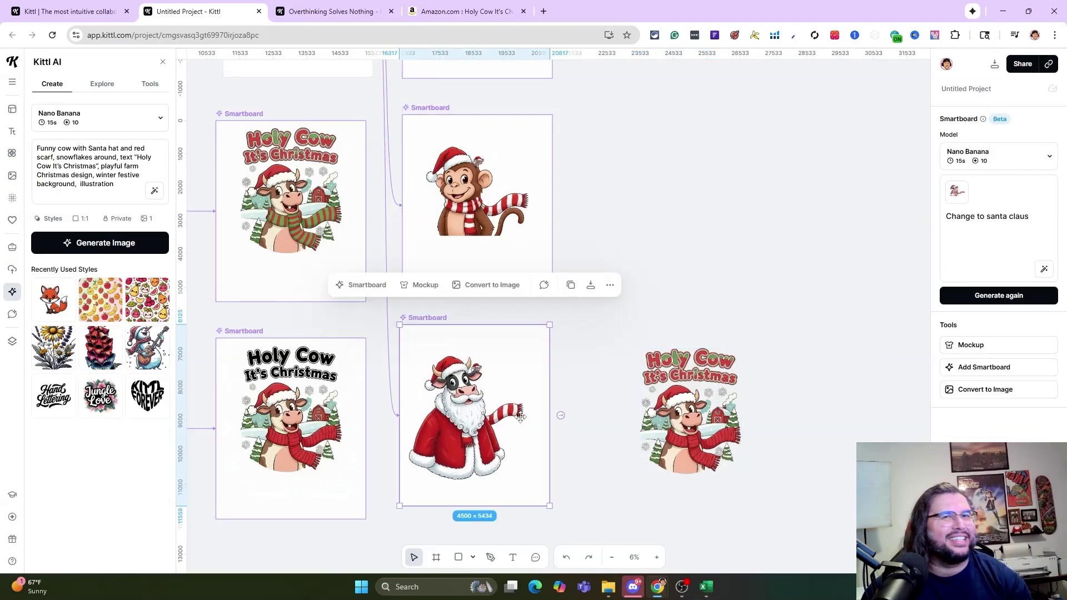
scroll(474, 442, up, 1)
scroll(612, 564, up, 2)
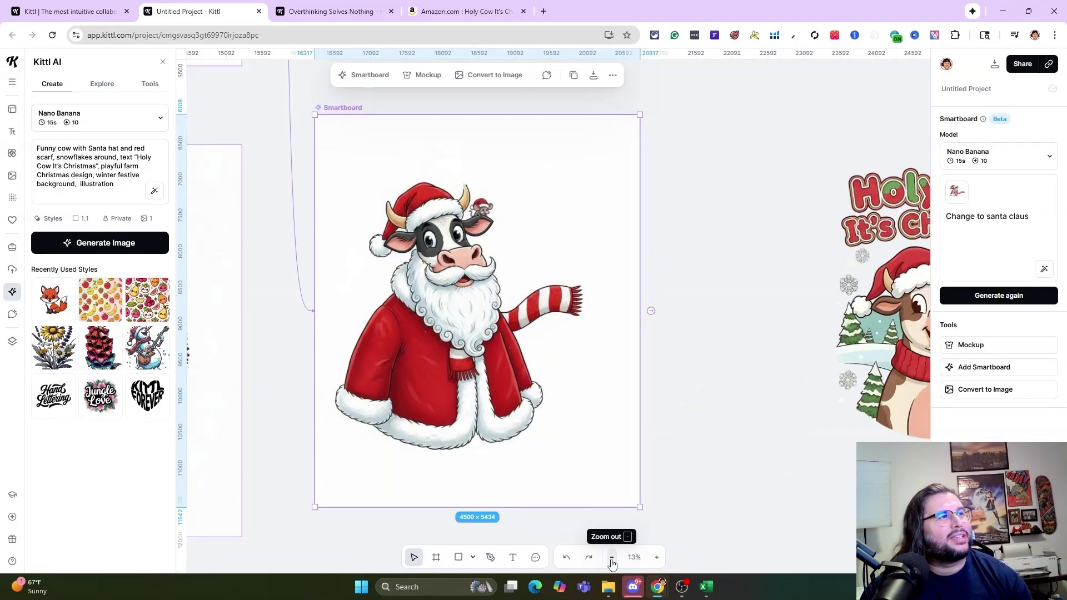
click(612, 558)
scroll(537, 428, up, 2)
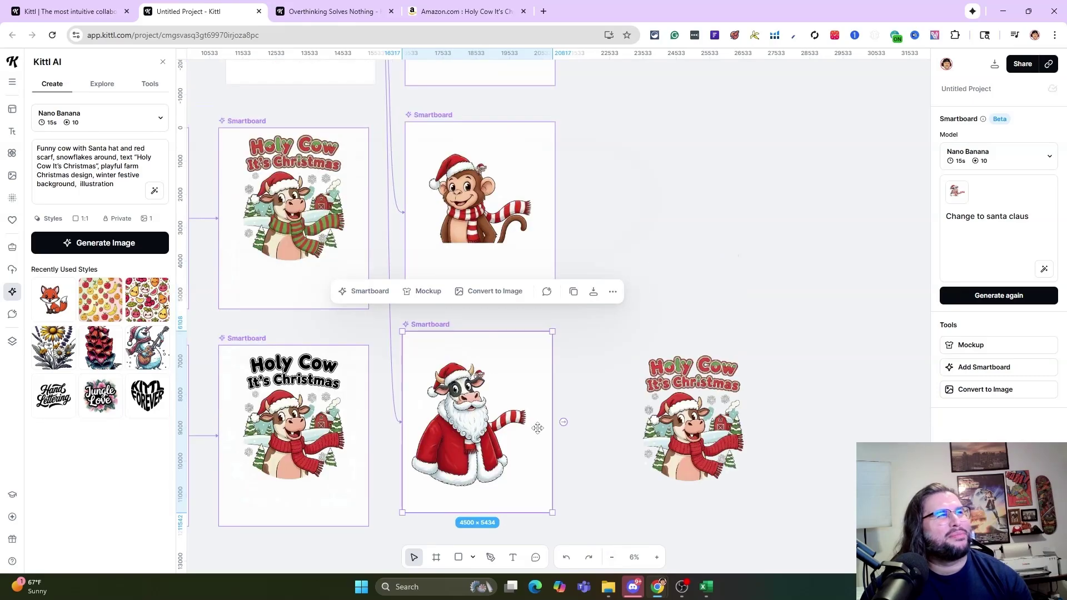
scroll(490, 429, up, 2)
scroll(493, 423, up, 2)
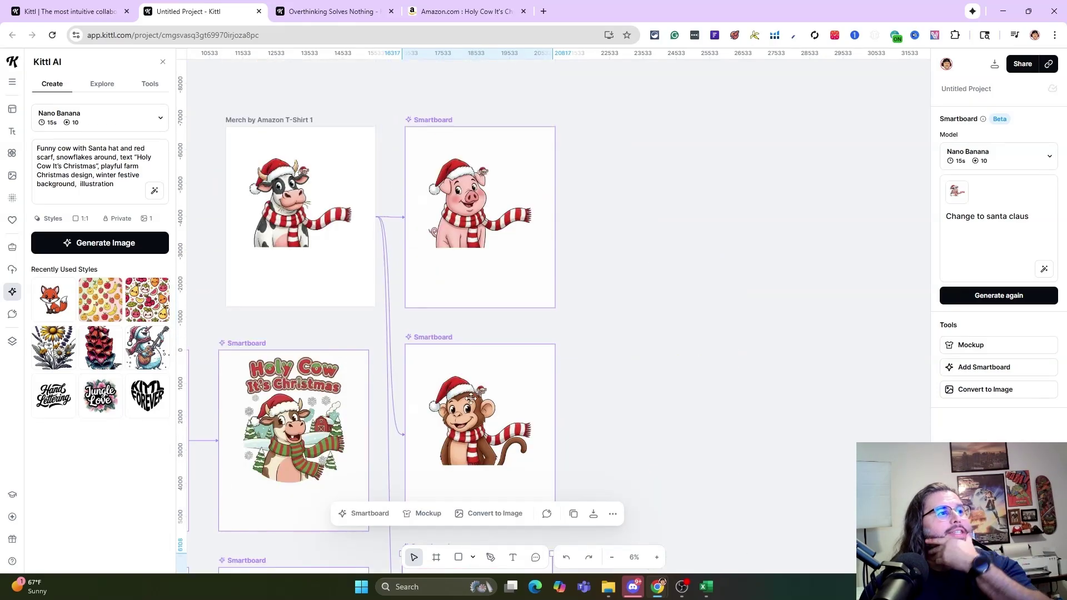
scroll(472, 398, down, 4)
scroll(477, 396, up, 4)
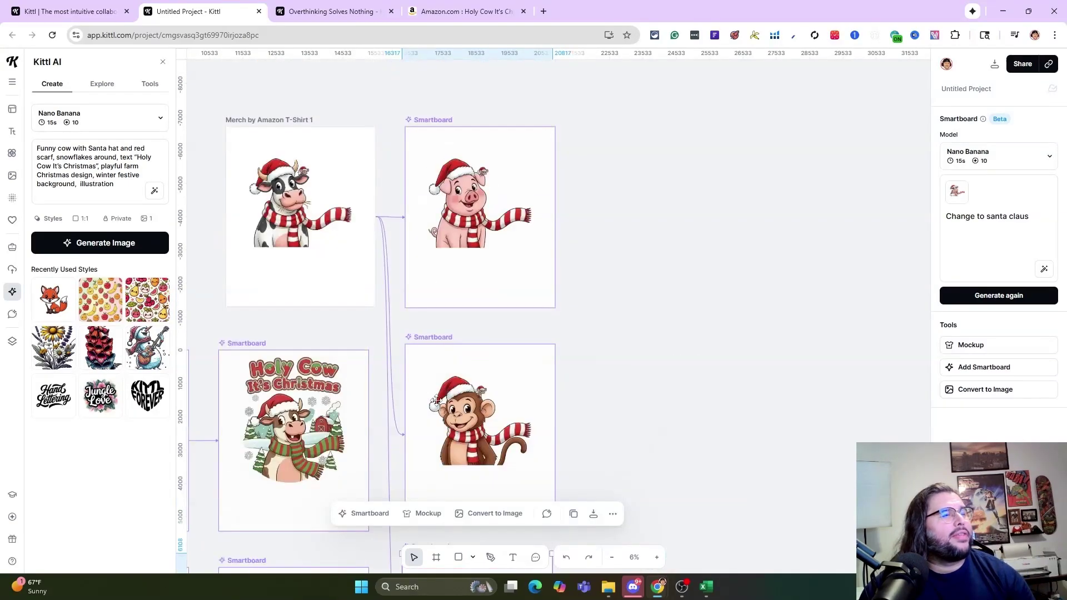
click(297, 202)
click(448, 209)
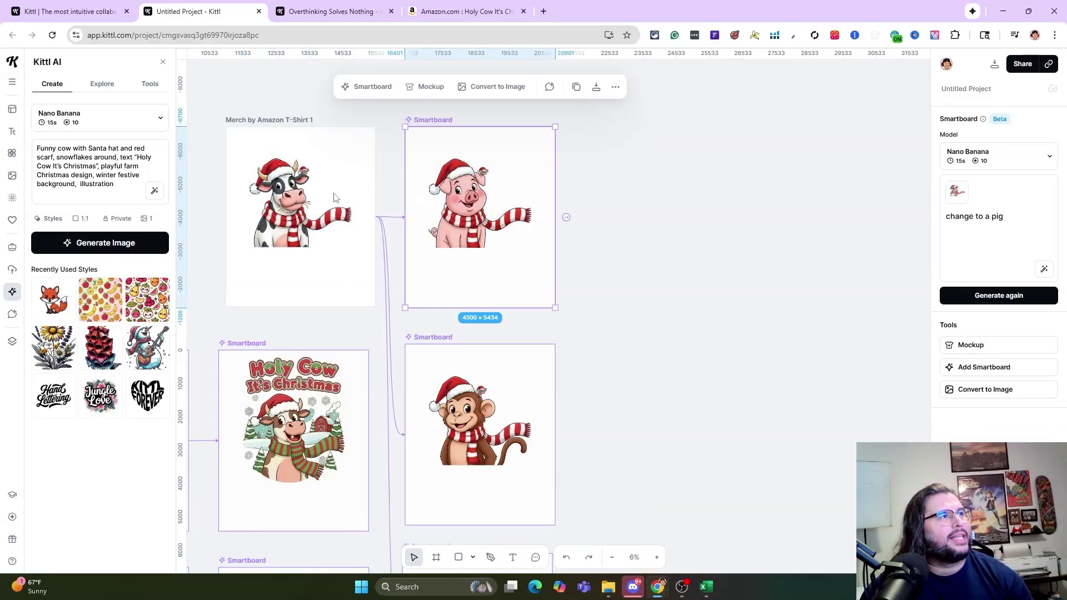
click(299, 196)
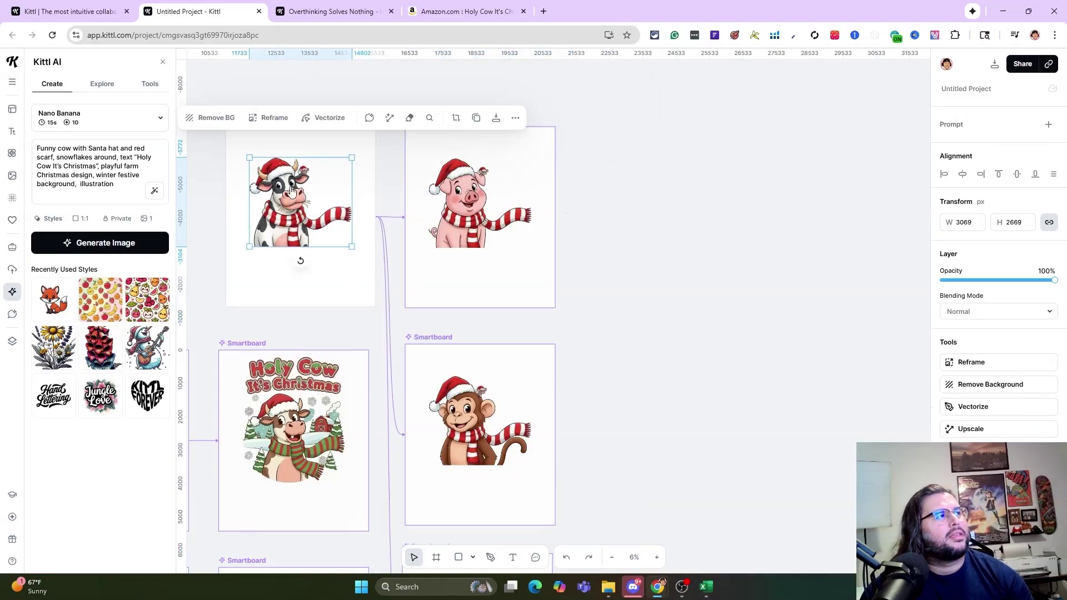
- Open the AI chat and copy the earlier prompt asking for 10 playful t-shirt slogans for a cowboy frenchie into a new message
click(12, 317)
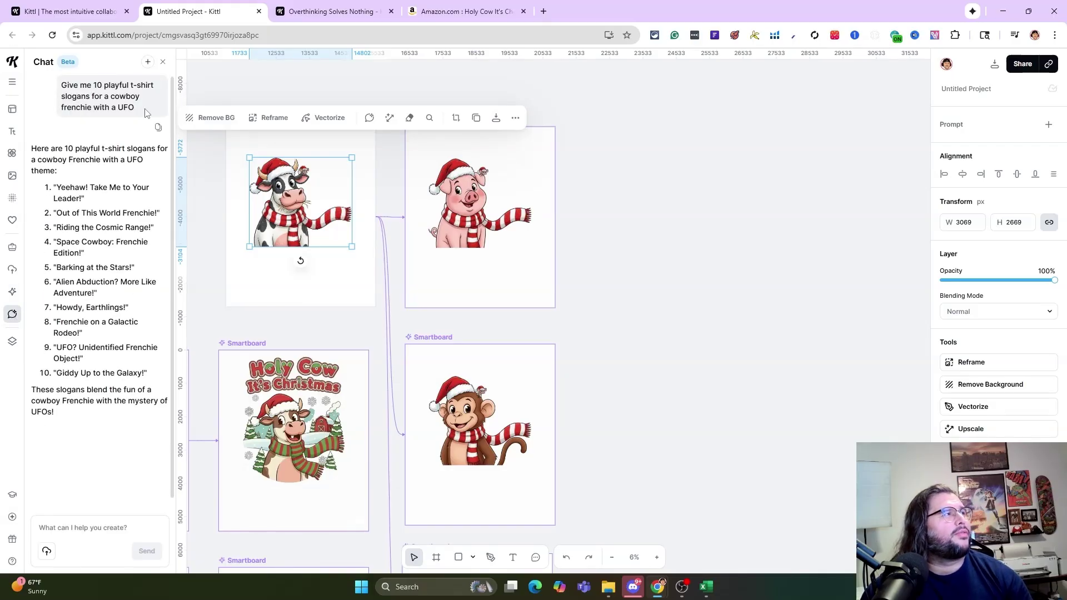
drag(147, 113, 65, 88)
key(ctrl+c)
right_click(83, 96)
click(102, 105)
right_click(91, 527)
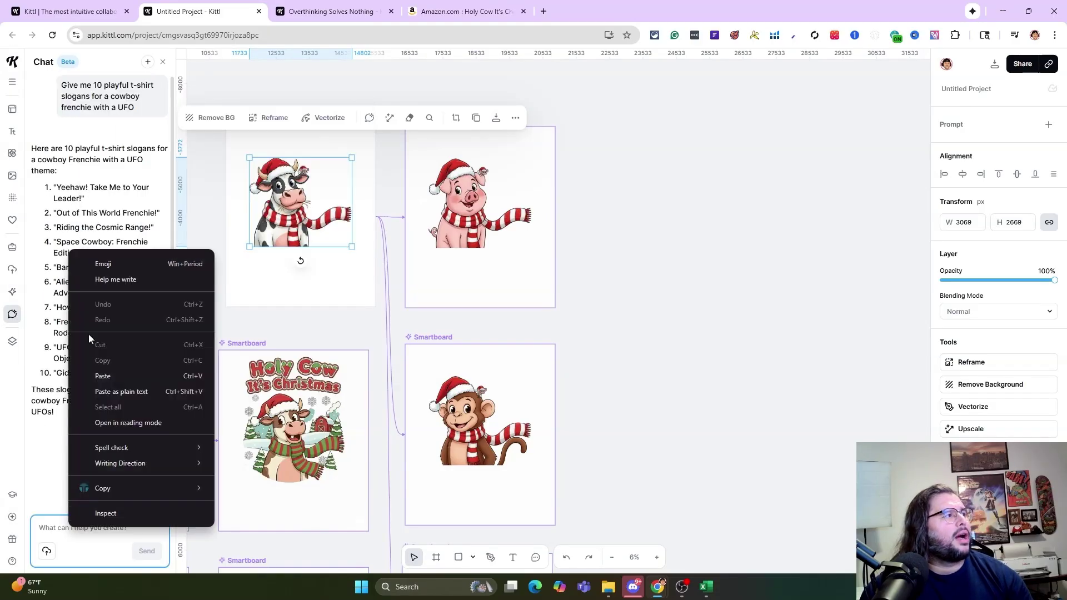
click(100, 382)
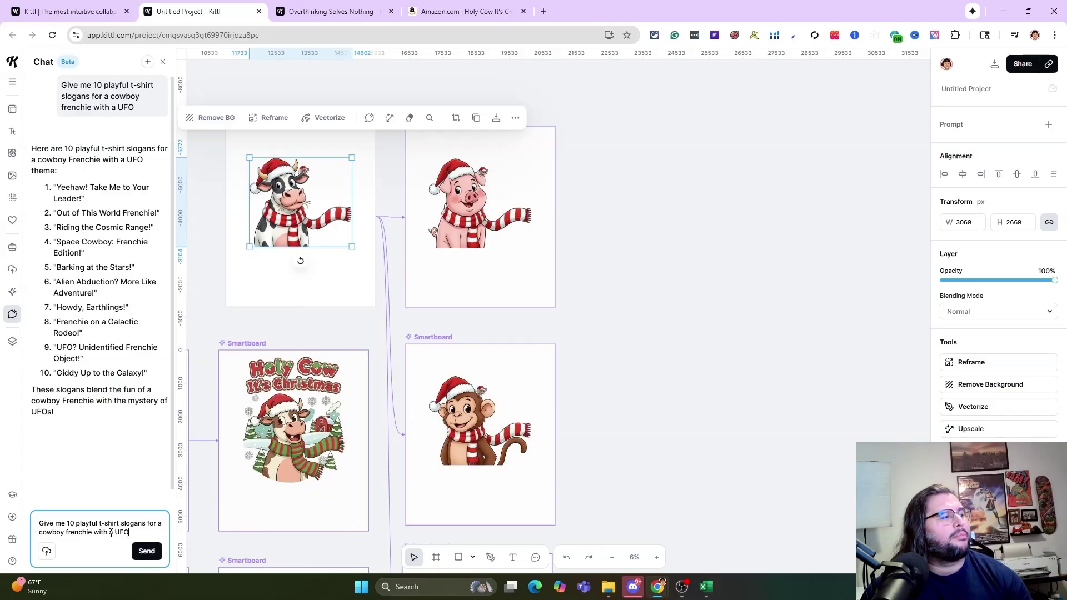
- Change the slogan prompt's subject to "Santa Claus Cow" and send the request
drag(134, 532, 39, 532)
text(Sn)
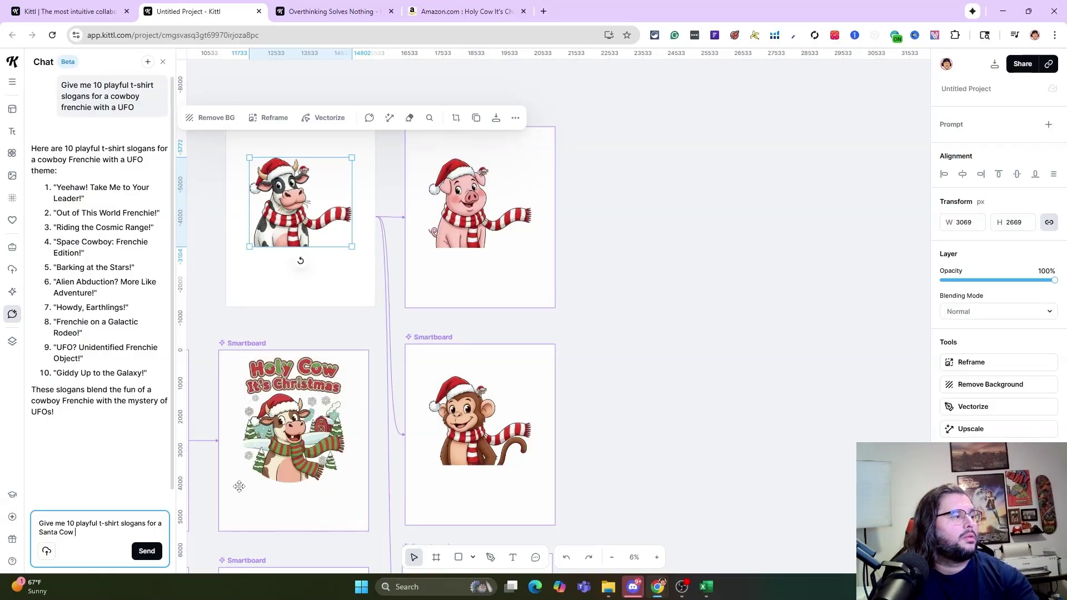
key(BackSpace)
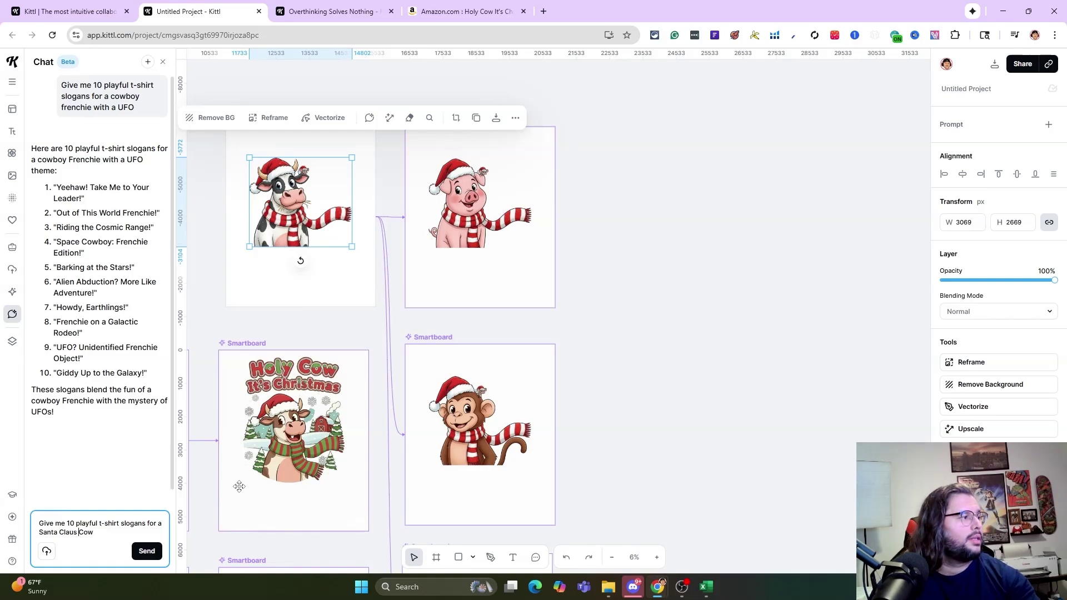
click(147, 551)
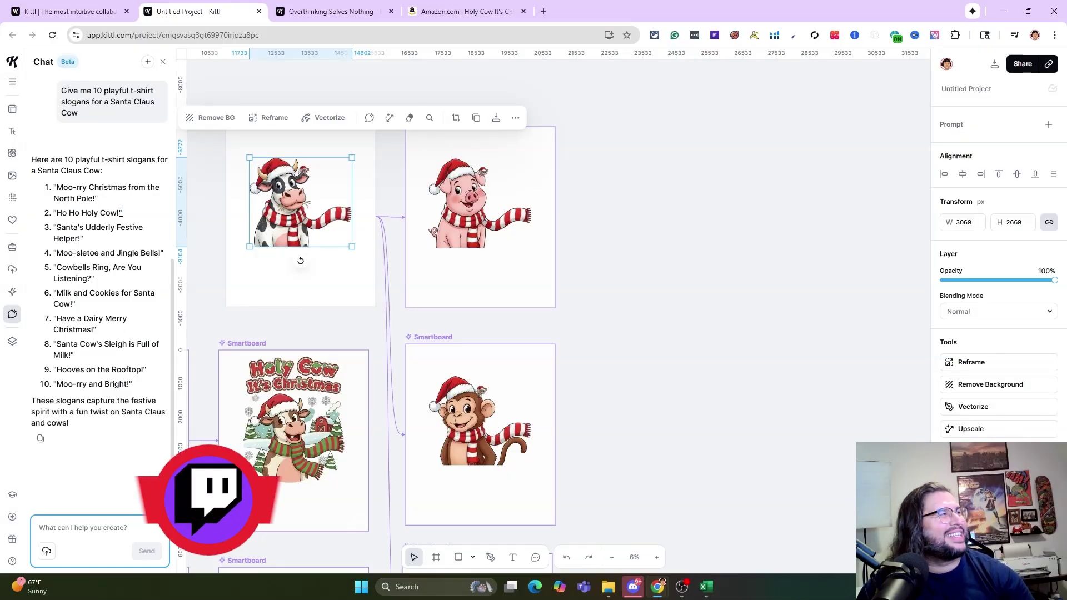
- Copy the slogan "Ho Ho Holy Cow!" from the chat reply and select the t-shirt artboard holding the original Christmas cow
drag(121, 214, 59, 217)
click(327, 150)
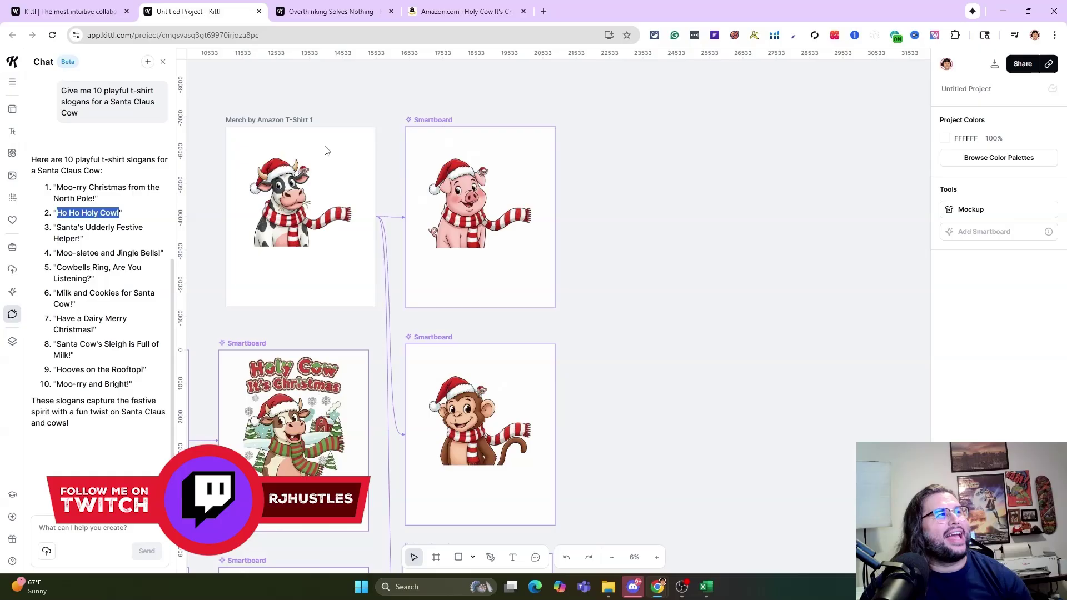
click(285, 166)
click(272, 144)
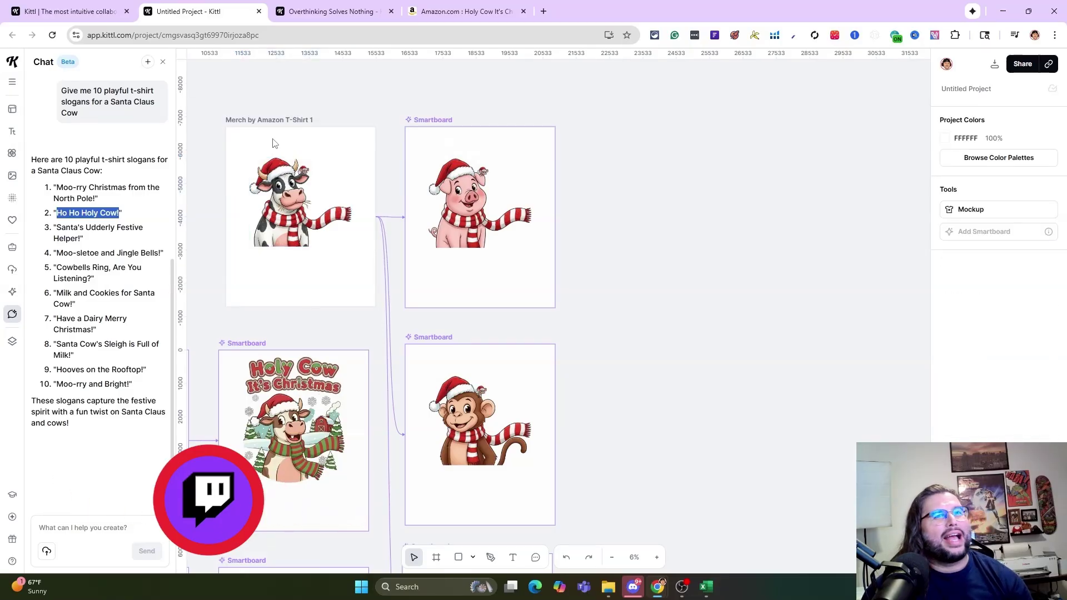
click(270, 119)
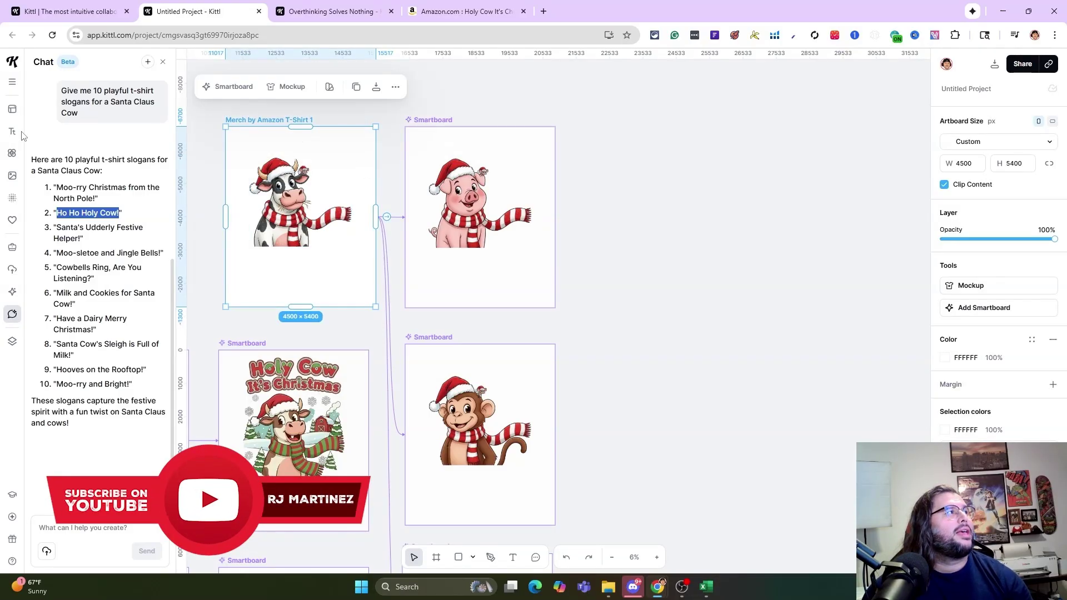
right_click(87, 211)
click(106, 222)
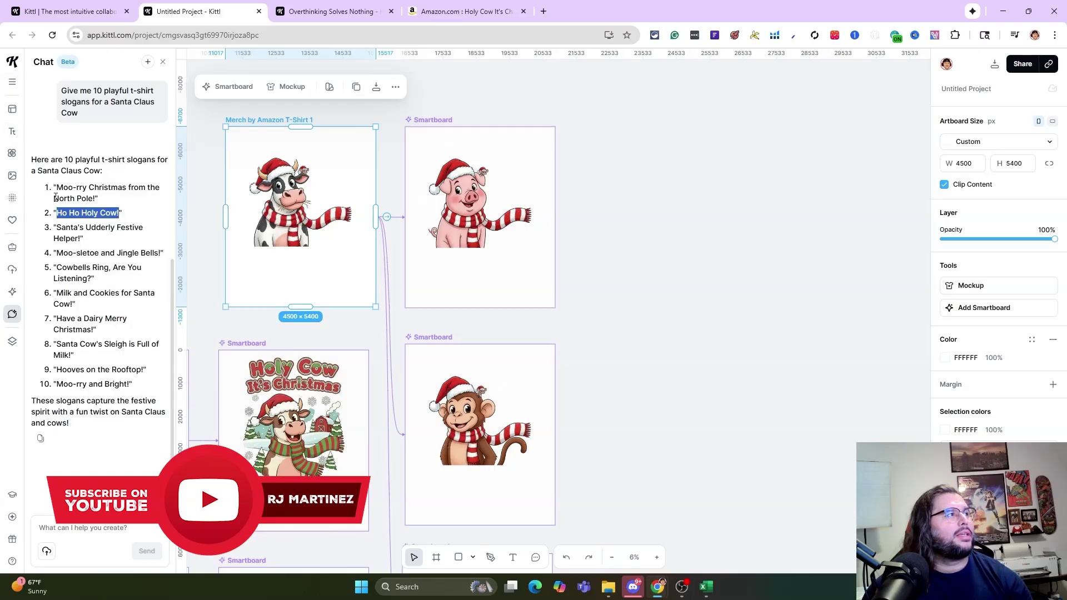
- Look at the text presets, return to the slogan chat and survey the full set of artboards and Smartboards
click(12, 131)
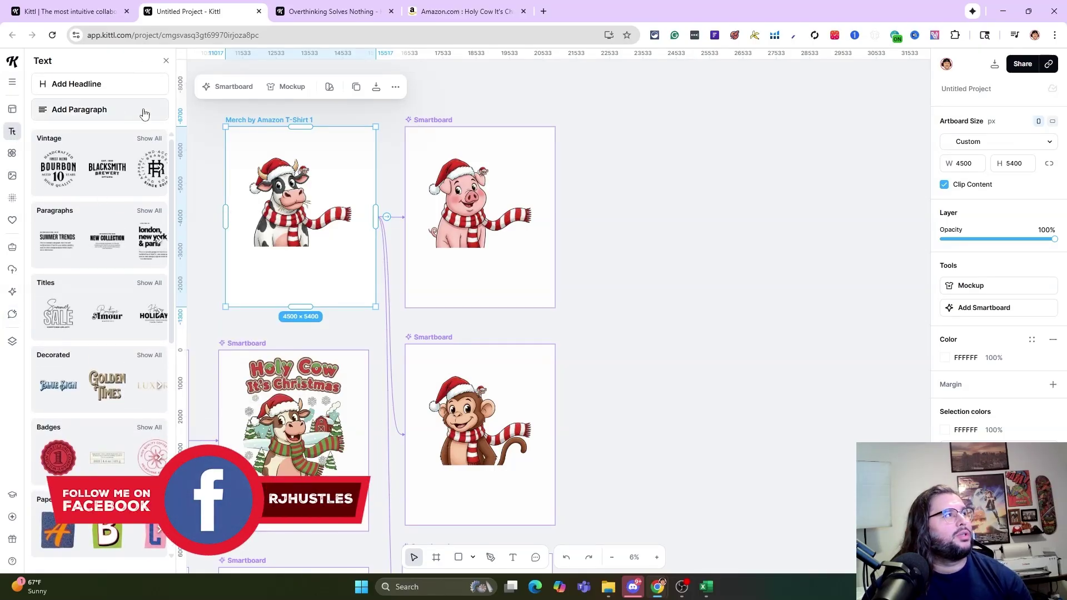
click(13, 316)
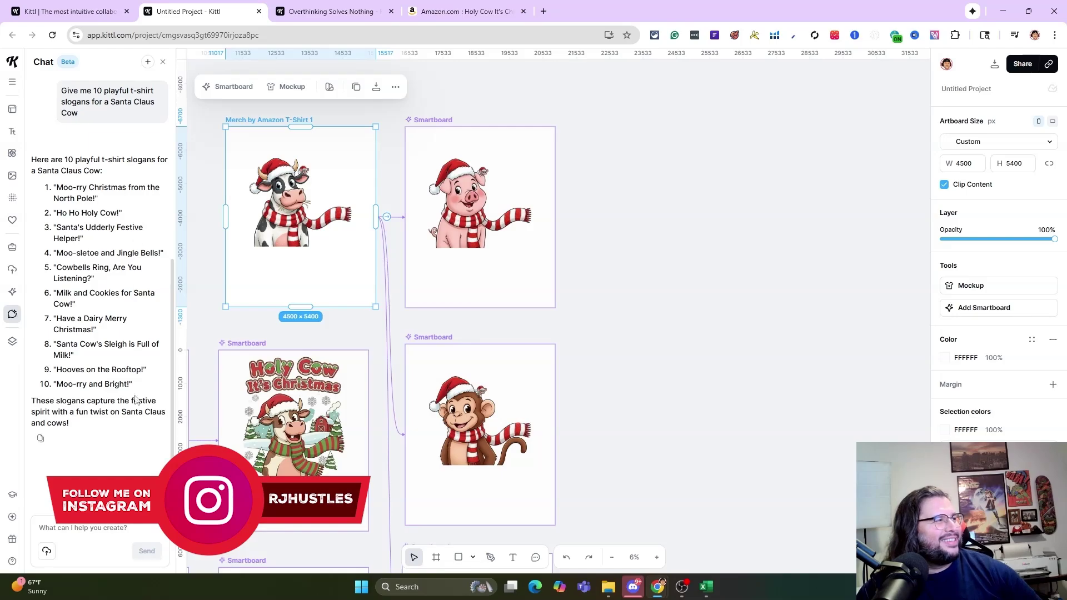
scroll(458, 283, down, 4)
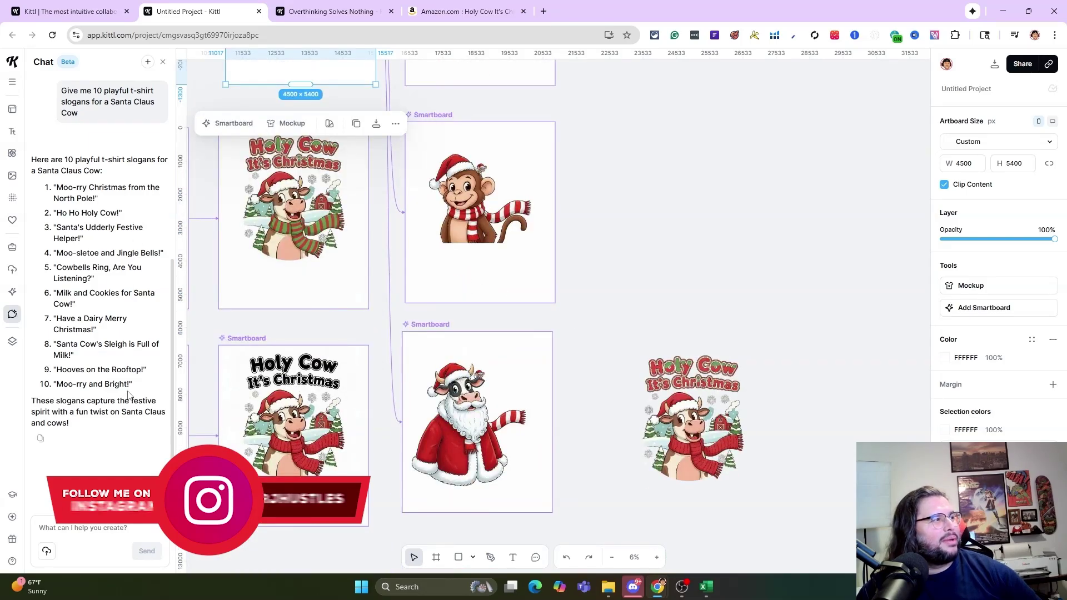
click(612, 556)
scroll(622, 470, down, 2)
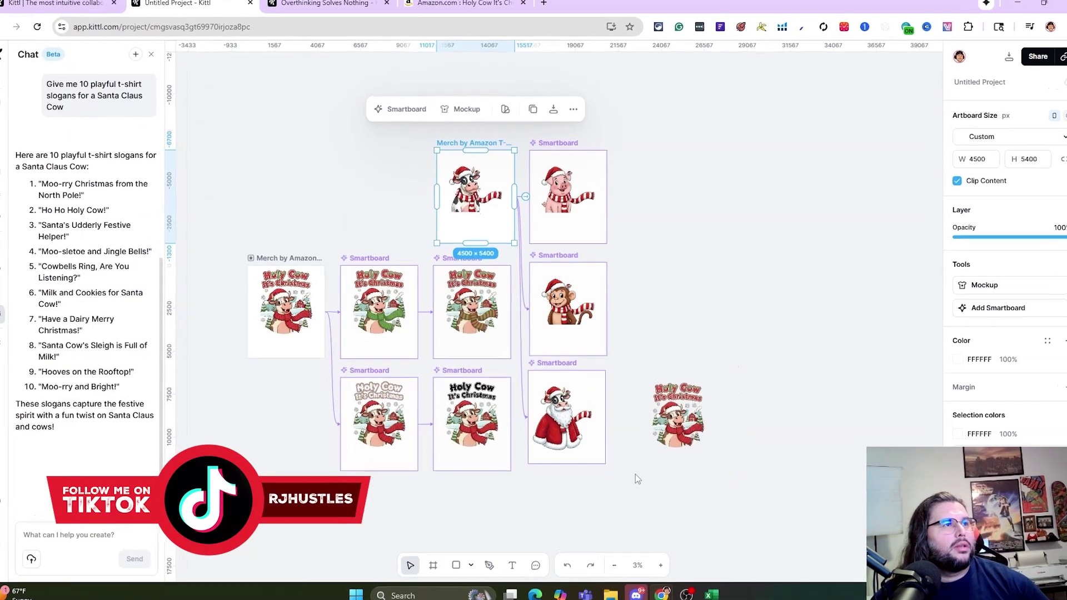